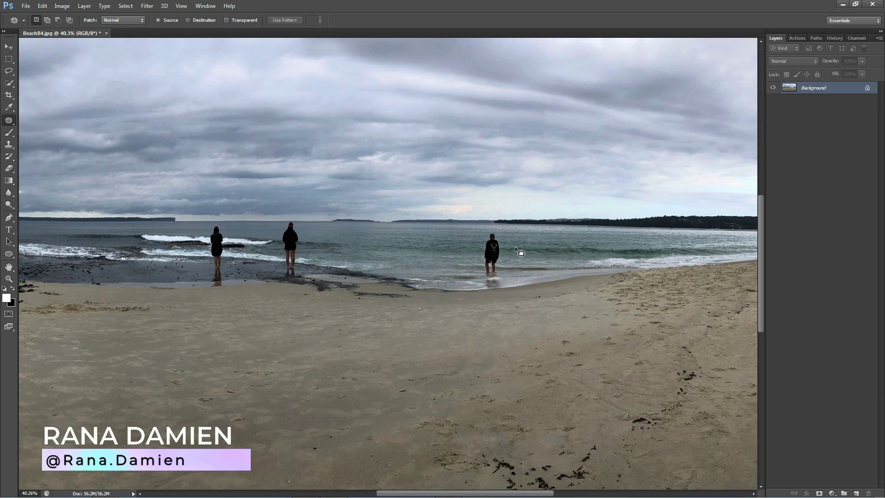
- Select the man standing in the shallows with a smaller Quick Selection brush
{"action": "scroll", "coordinate": [504, 257], "scroll_direction": "up", "scroll_amount": 8}
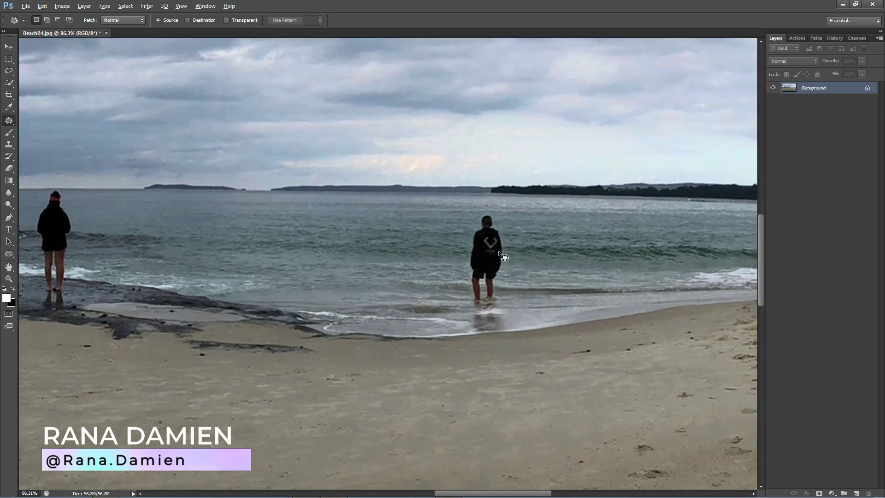
{"action": "left_click", "coordinate": [9, 83]}
{"action": "key", "text": "bracketleft"}
{"action": "key", "text": "bracketleft"}
{"action": "key", "text": "bracketleft"}
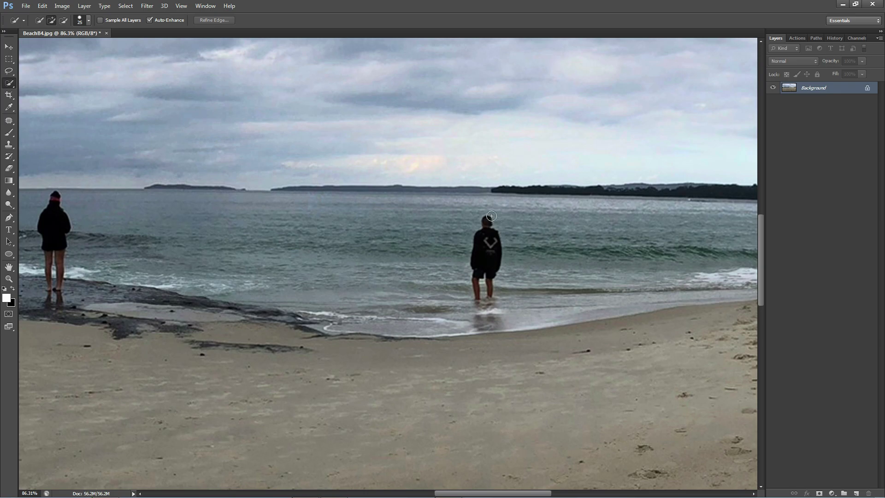
{"action": "mouse_move", "coordinate": [486, 220]}
{"action": "left_mouse_down"}
{"action": "mouse_move", "coordinate": [489, 266]}
{"action": "mouse_move", "coordinate": [475, 281]}
{"action": "mouse_move", "coordinate": [489, 287]}
{"action": "mouse_move", "coordinate": [486, 325]}
{"action": "mouse_move", "coordinate": [498, 323]}
{"action": "mouse_move", "coordinate": [481, 314]}
{"action": "mouse_move", "coordinate": [490, 329]}
{"action": "left_mouse_up"}
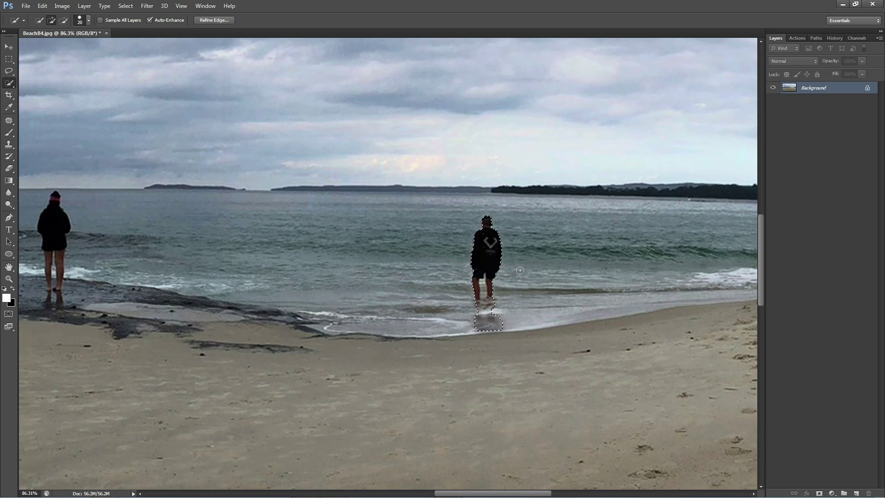
- Feather the selection by 4 pixels, copy it to Layer 1, and reselect Background
{"action": "right_click", "coordinate": [488, 251]}
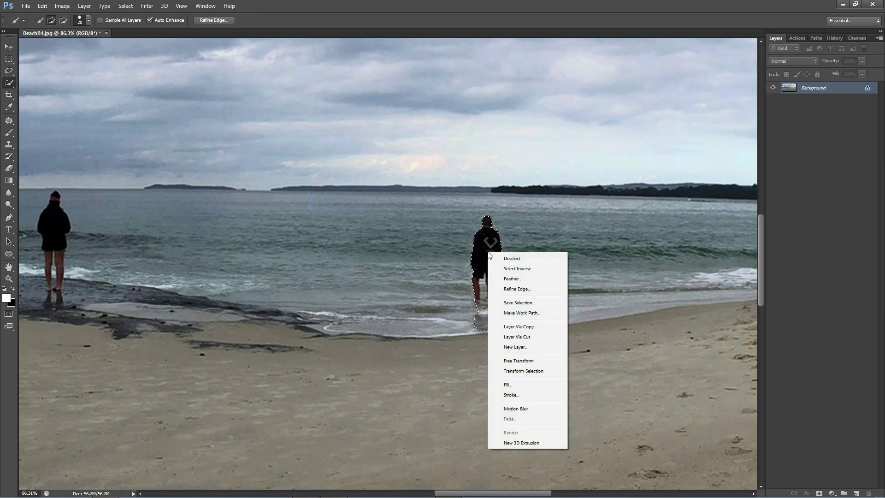
{"action": "left_click", "coordinate": [508, 279]}
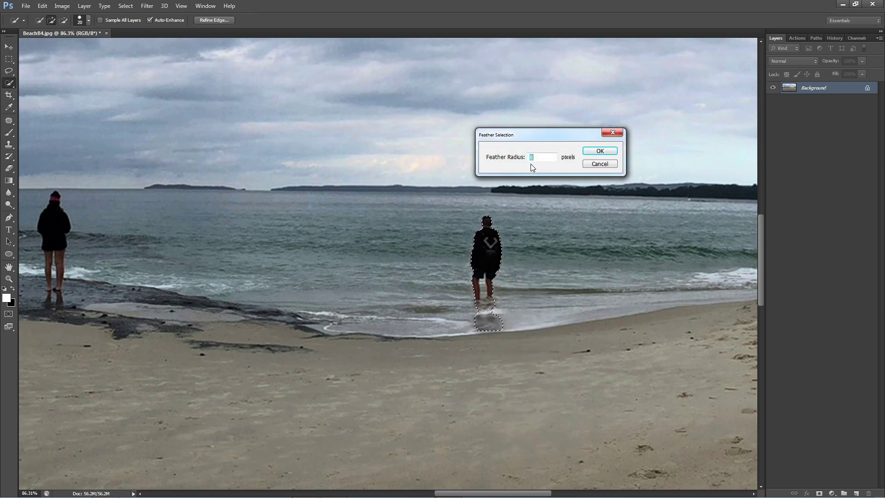
{"action": "left_click", "coordinate": [604, 150]}
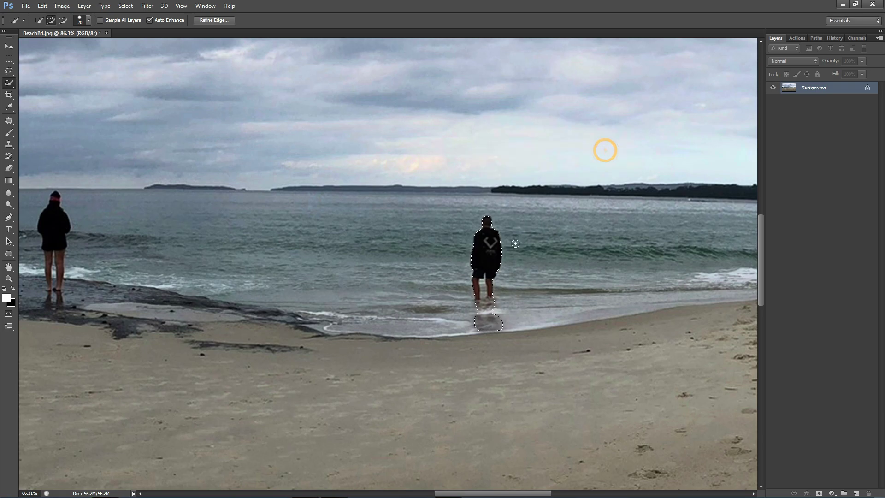
{"action": "right_click", "coordinate": [487, 251]}
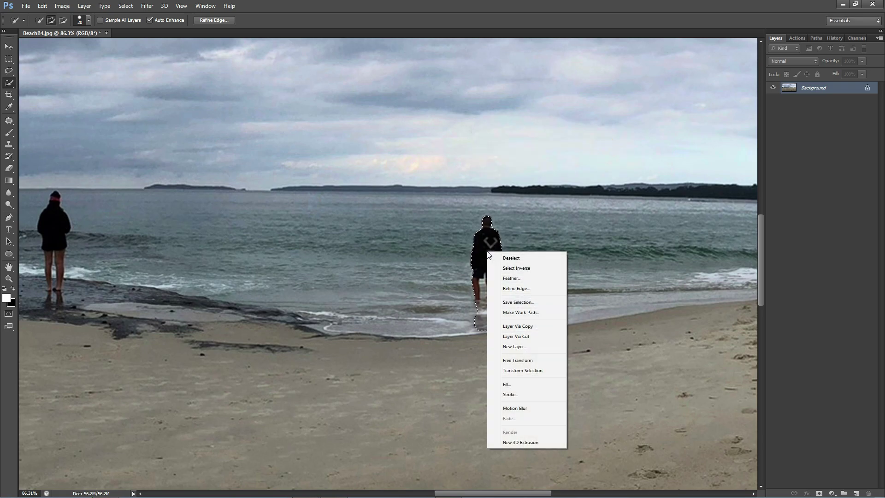
{"action": "left_click", "coordinate": [518, 326]}
{"action": "left_click", "coordinate": [796, 100]}
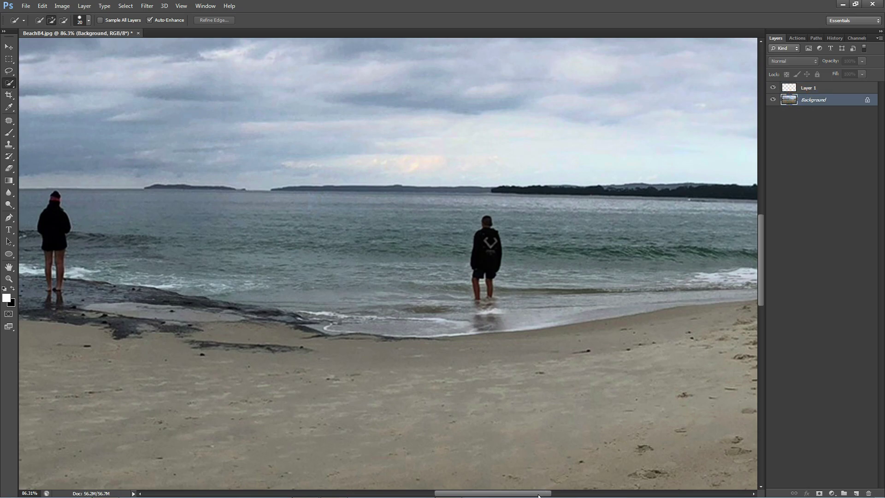
- Select the right-hand rock-shelf person, trim the gap between the legs, and copy to Layer 2
{"action": "left_click_drag", "start_coordinate": [539, 492], "coordinate": [473, 493]}
{"action": "mouse_move", "coordinate": [463, 193]}
{"action": "left_mouse_down"}
{"action": "mouse_move", "coordinate": [456, 267]}
{"action": "mouse_move", "coordinate": [467, 287]}
{"action": "mouse_move", "coordinate": [458, 304]}
{"action": "left_mouse_up"}
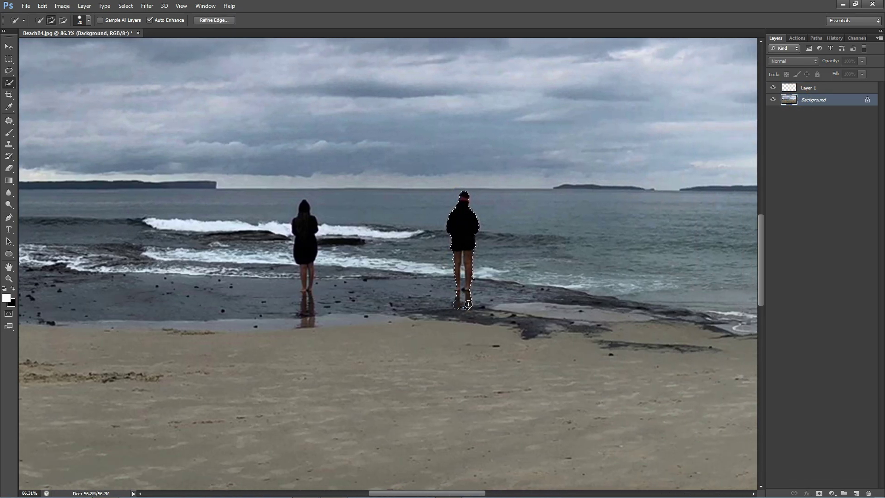
{"action": "scroll", "coordinate": [456, 279], "scroll_direction": "up", "scroll_amount": 6}
{"action": "key", "text": "["}
{"action": "key", "text": "["}
{"action": "key", "text": "["}
{"action": "left_click_drag", "start_coordinate": [468, 260], "coordinate": [467, 317]}
{"action": "left_click", "coordinate": [466, 306], "text": "alt"}
{"action": "left_click", "coordinate": [466, 289], "text": "alt"}
{"action": "key", "text": "["}
{"action": "key", "text": "["}
{"action": "key", "text": "["}
{"action": "right_click", "coordinate": [476, 179]}
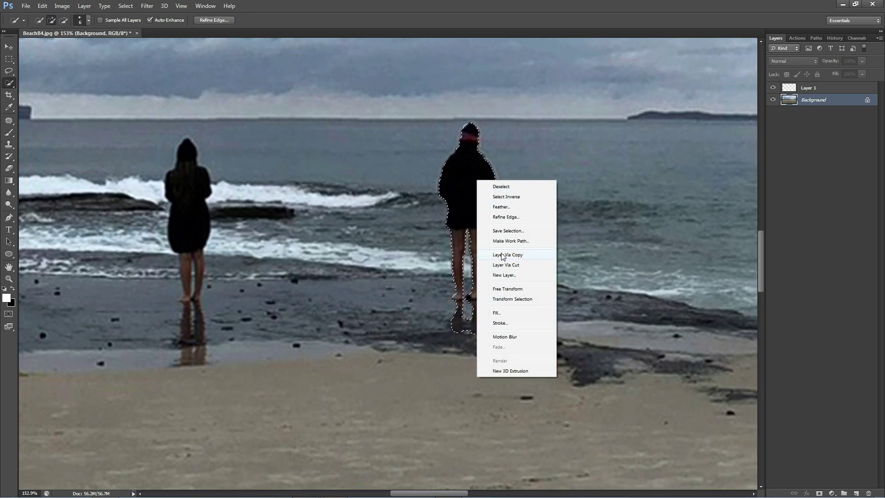
{"action": "left_click", "coordinate": [505, 255]}
{"action": "left_click", "coordinate": [813, 112]}
- Select the hooded left-hand person and reflection, feather 4 px, copy to Layer 3, and select Layers 1–3
{"action": "key", "text": "]"}
{"action": "key", "text": "]"}
{"action": "key", "text": "]"}
{"action": "key", "text": "]"}
{"action": "mouse_move", "coordinate": [184, 151]}
{"action": "left_mouse_down"}
{"action": "mouse_move", "coordinate": [350, 159]}
{"action": "mouse_move", "coordinate": [357, 364]}
{"action": "mouse_move", "coordinate": [371, 371]}
{"action": "left_mouse_up"}
{"action": "left_click", "coordinate": [371, 372]}
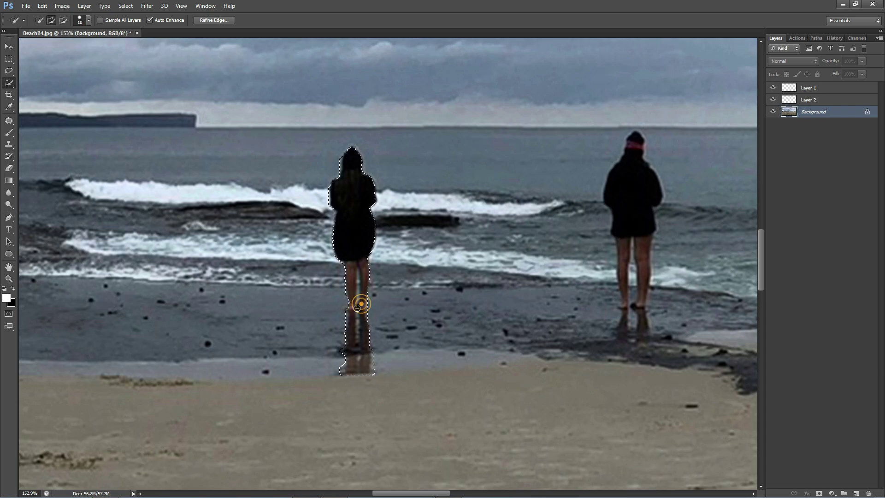
{"action": "left_click_drag", "start_coordinate": [359, 305], "coordinate": [348, 309]}
{"action": "right_click", "coordinate": [346, 220]}
{"action": "left_click", "coordinate": [365, 245]}
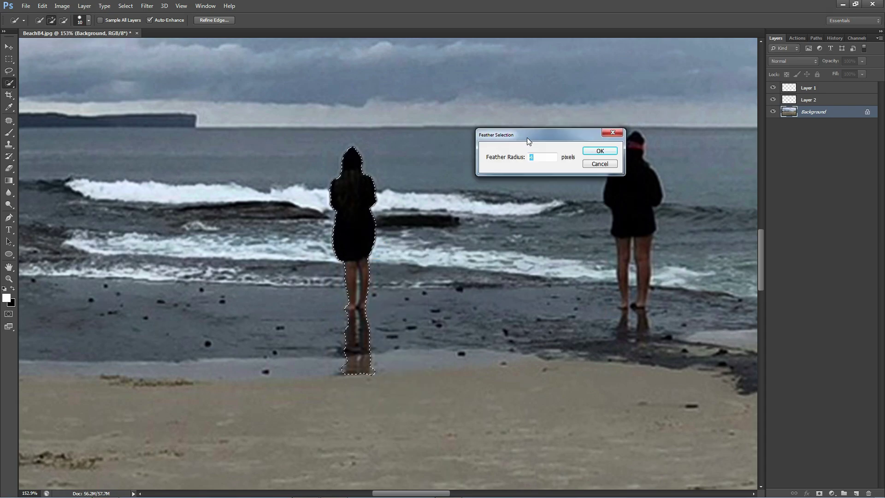
{"action": "left_click", "coordinate": [613, 150]}
{"action": "right_click", "coordinate": [358, 215]}
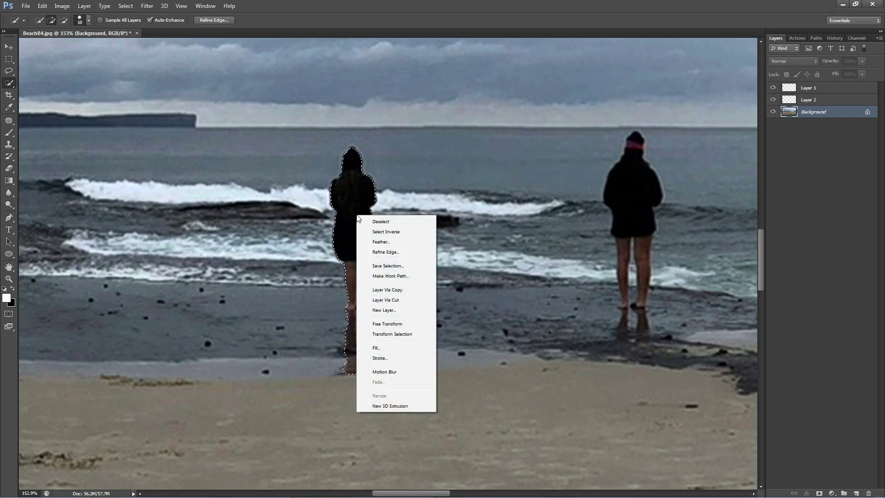
{"action": "left_click", "coordinate": [383, 290]}
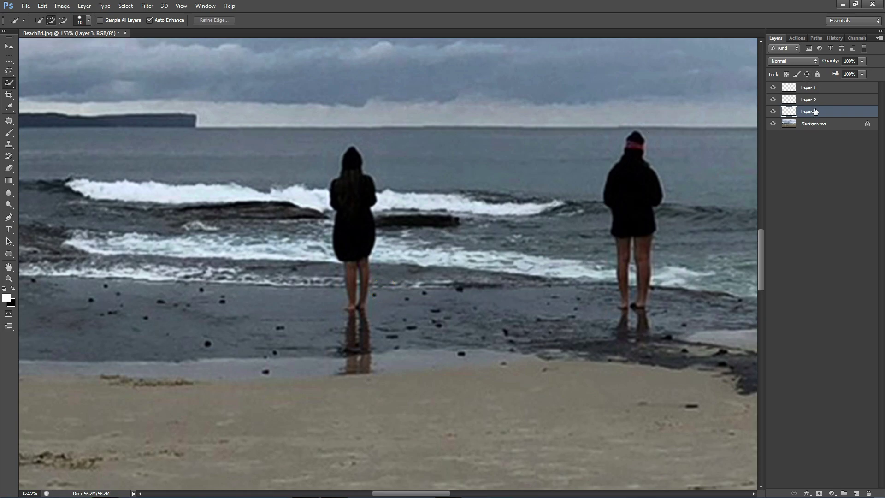
{"action": "left_click", "coordinate": [817, 91], "text": "shift"}
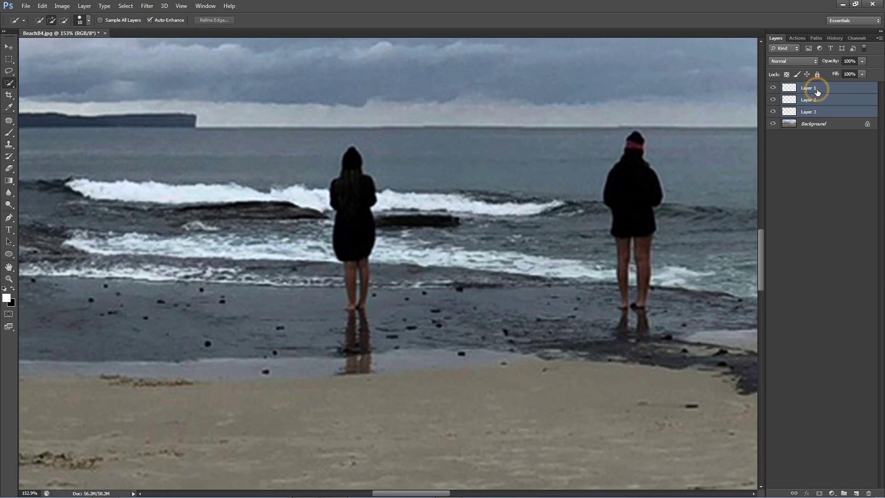
- Group the three figure layers and name the group Subjects
{"action": "key", "text": "ctrl+g"}
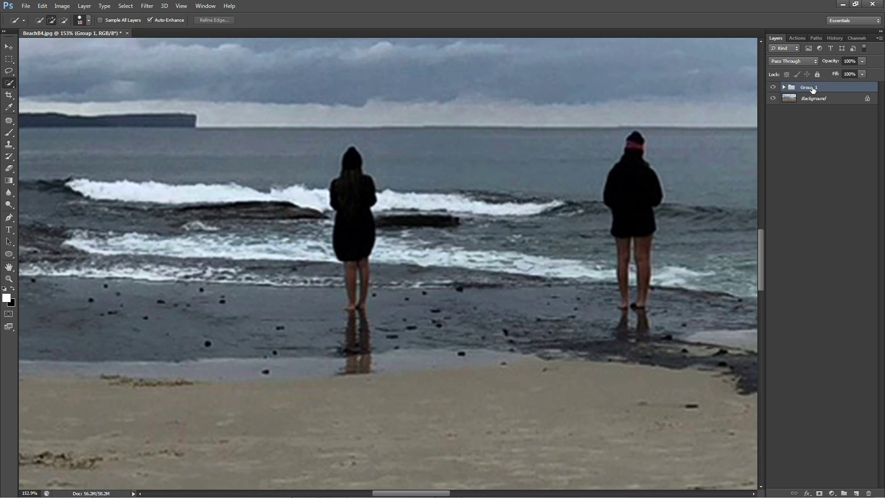
{"action": "double_click", "coordinate": [812, 88]}
{"action": "type", "text": "Subjects"}
{"action": "key", "text": "Return"}
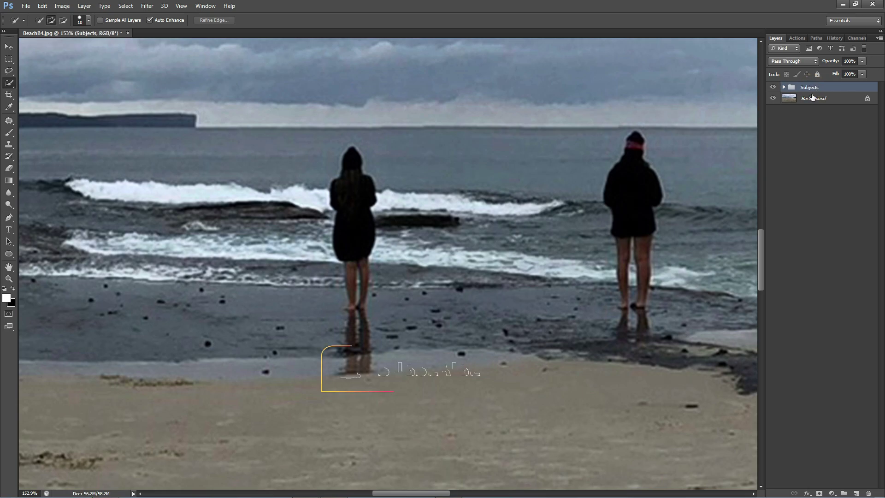
- Duplicate the Background layer to create Background copy
{"action": "scroll", "coordinate": [644, 177], "scroll_direction": "down", "scroll_amount": 5}
{"action": "scroll", "coordinate": [645, 176], "scroll_direction": "down", "scroll_amount": 5}
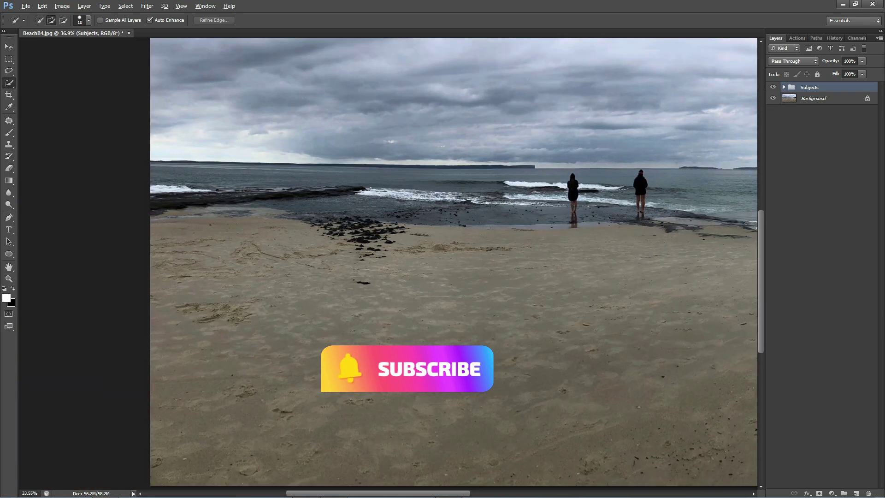
{"action": "scroll", "coordinate": [445, 238], "scroll_direction": "up", "scroll_amount": 2}
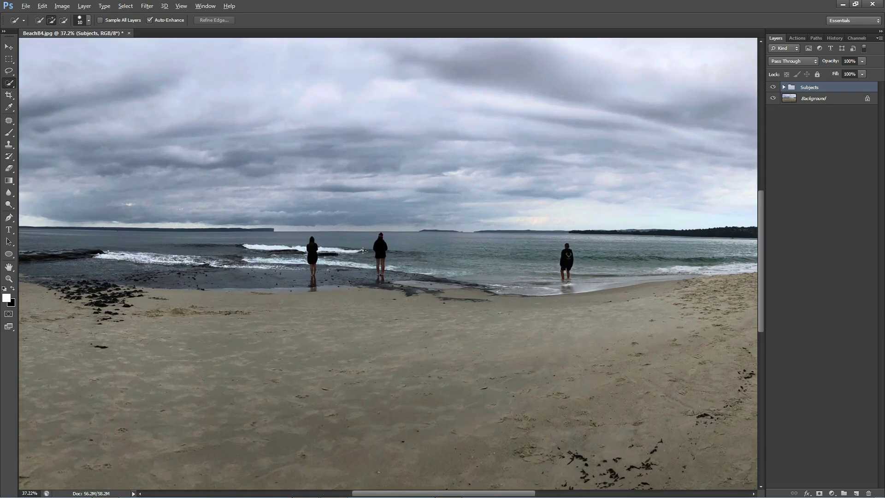
{"action": "left_click", "coordinate": [813, 100]}
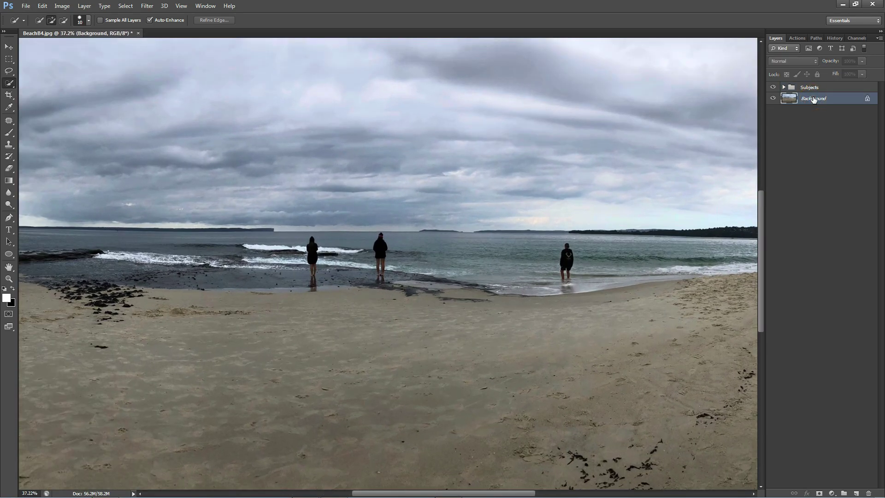
{"action": "key", "text": "ctrl+j"}
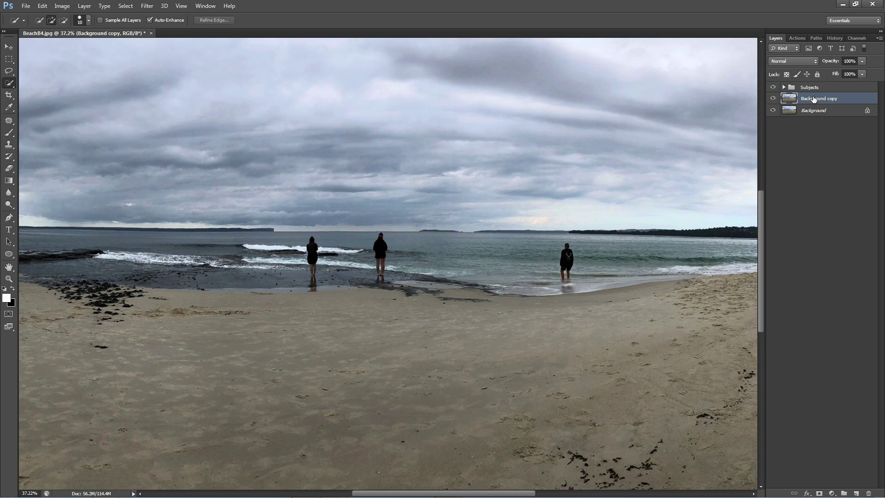
{"action": "scroll", "coordinate": [572, 288], "scroll_direction": "up", "scroll_amount": 2}
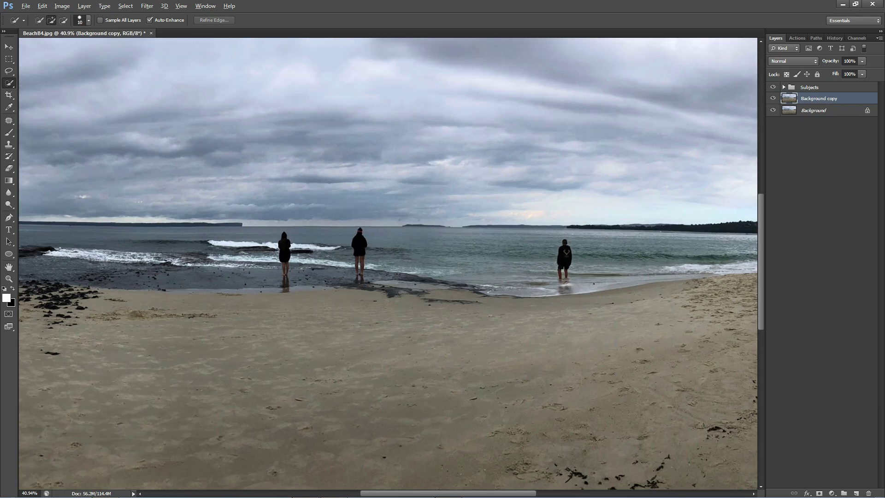
- Hide Subjects and patch the man in the shallows out with nearby water using the Patch tool
{"action": "left_click", "coordinate": [9, 121]}
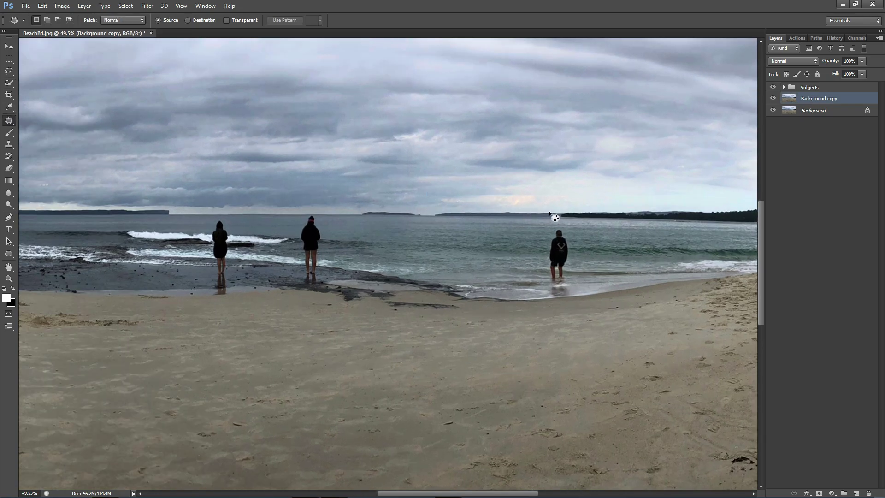
{"action": "scroll", "coordinate": [578, 270], "scroll_direction": "up", "scroll_amount": 2}
{"action": "scroll", "coordinate": [578, 270], "scroll_direction": "up", "scroll_amount": 1}
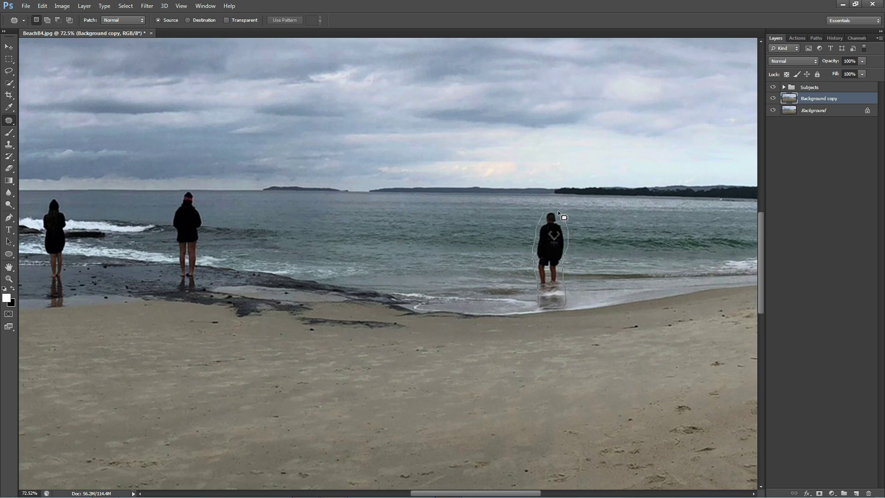
{"action": "left_click_drag", "start_coordinate": [545, 209], "coordinate": [547, 211]}
{"action": "left_click_drag", "start_coordinate": [552, 245], "coordinate": [498, 247]}
{"action": "left_click", "coordinate": [773, 86]}
{"action": "left_click_drag", "start_coordinate": [550, 254], "coordinate": [501, 255]}
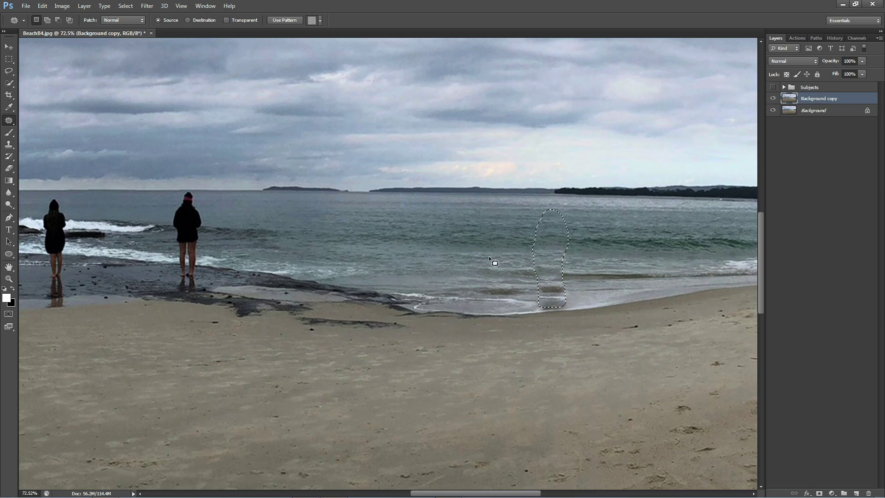
{"action": "left_click", "coordinate": [471, 256]}
- Patch out the woman in the beanie and her reflection with surrounding sea and rock
{"action": "left_click_drag", "start_coordinate": [345, 257], "coordinate": [594, 272]}
{"action": "left_click", "coordinate": [650, 277]}
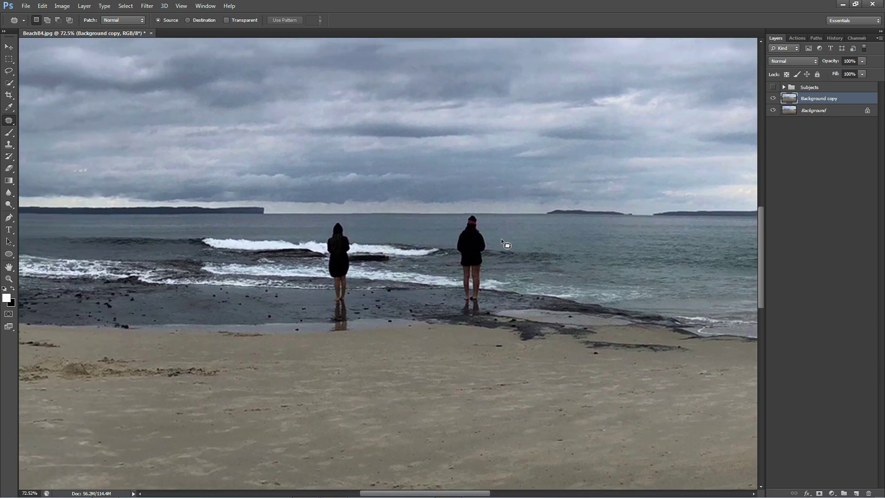
{"action": "left_click_drag", "start_coordinate": [474, 215], "coordinate": [465, 221]}
{"action": "scroll", "coordinate": [463, 241], "scroll_direction": "up", "scroll_amount": 3}
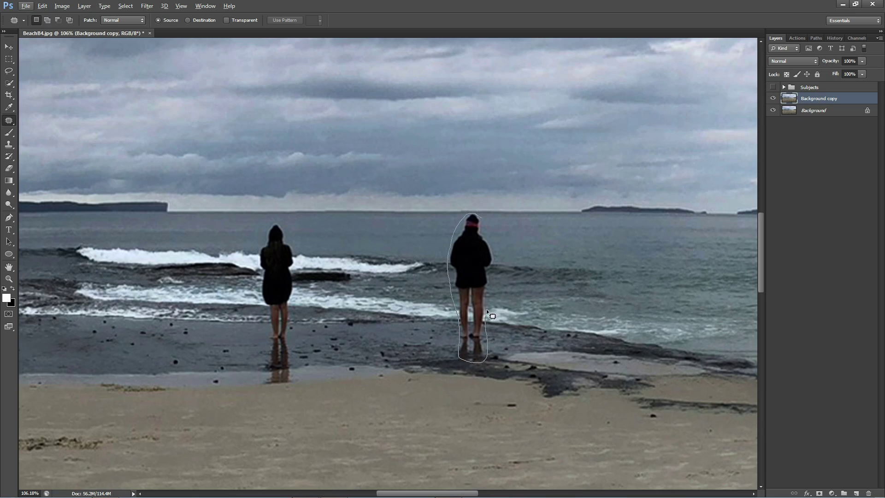
{"action": "left_click_drag", "start_coordinate": [479, 213], "coordinate": [477, 213]}
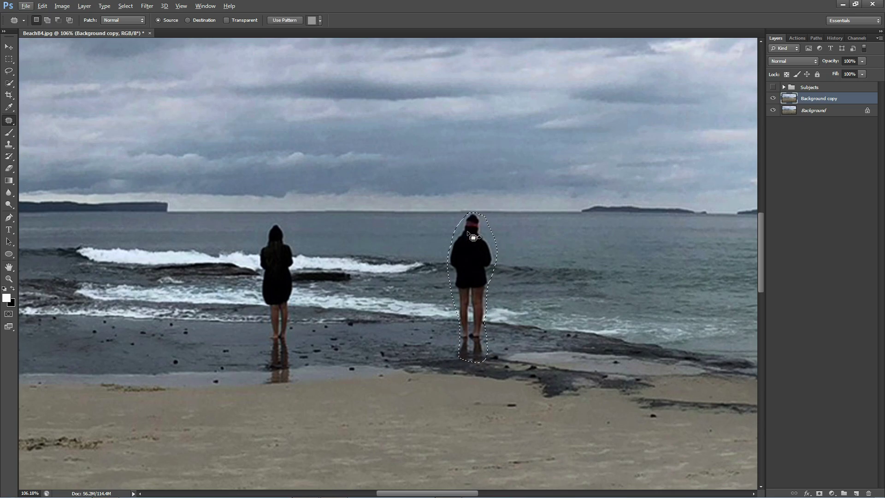
{"action": "left_click_drag", "start_coordinate": [472, 266], "coordinate": [404, 269]}
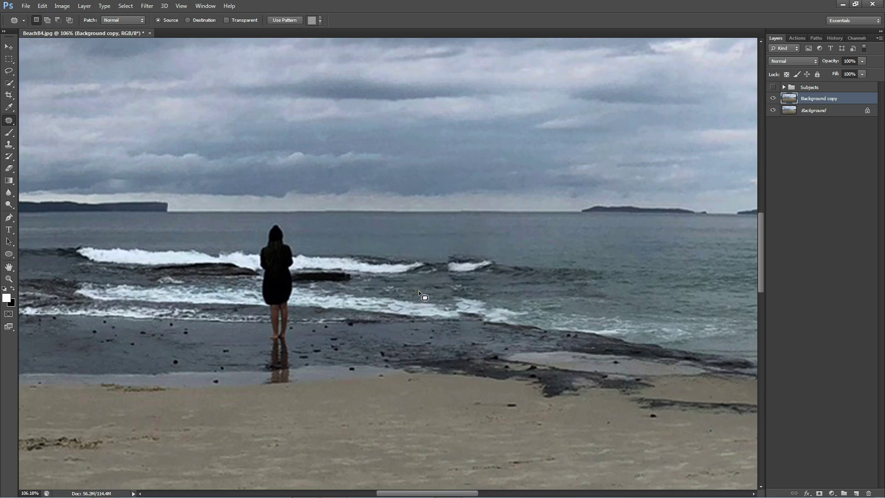
{"action": "key", "text": "ctrl+d"}
- Patch out the hooded woman with nearby sea and rock, then deselect
{"action": "left_click_drag", "start_coordinate": [286, 225], "coordinate": [386, 221]}
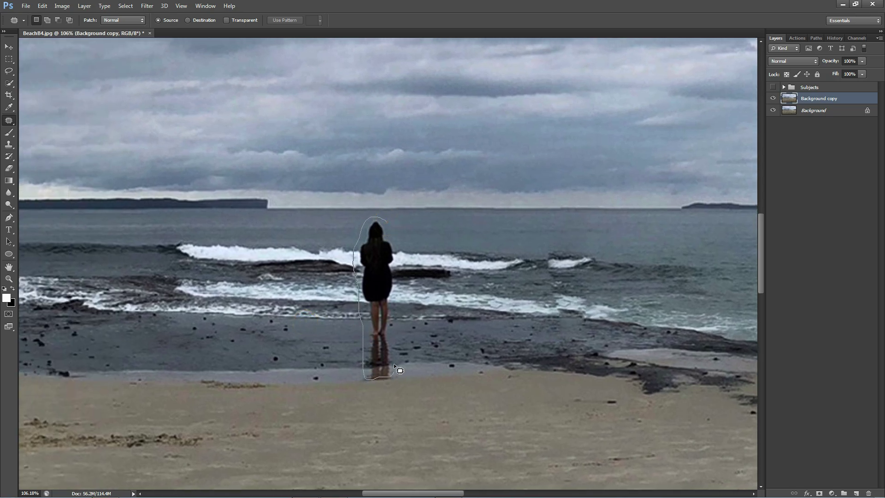
{"action": "left_click_drag", "start_coordinate": [392, 318], "coordinate": [384, 221]}
{"action": "left_click_drag", "start_coordinate": [380, 288], "coordinate": [438, 292]}
{"action": "key", "text": "ctrl+d"}
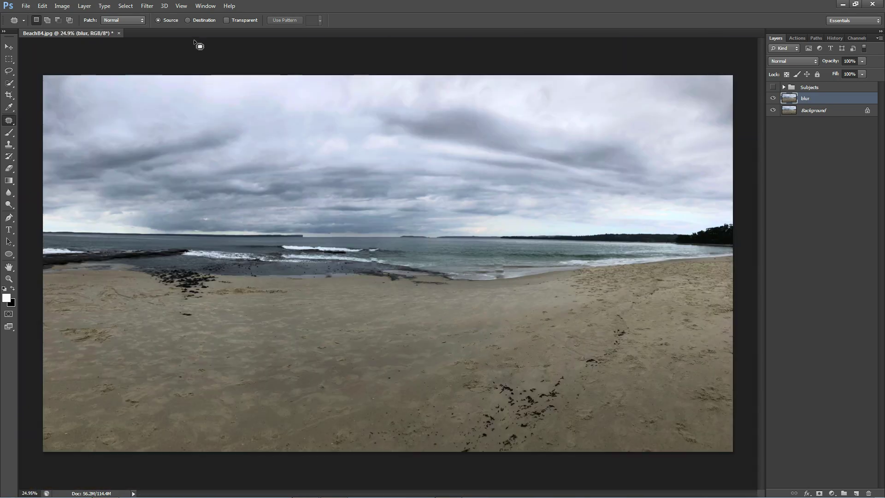
- Apply a 0° Motion Blur with 1875-pixel distance, then show the Subjects group
{"action": "left_click", "coordinate": [147, 6]}
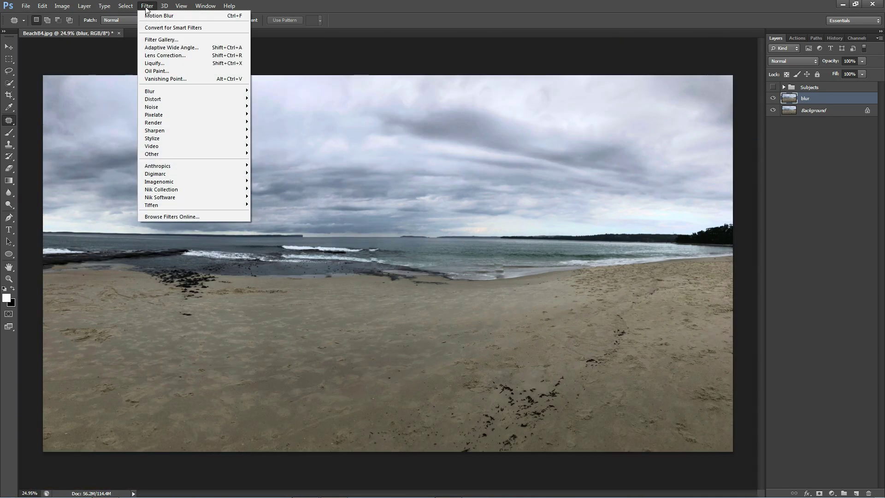
{"action": "mouse_move", "coordinate": [162, 90]}
{"action": "left_click", "coordinate": [111, 166]}
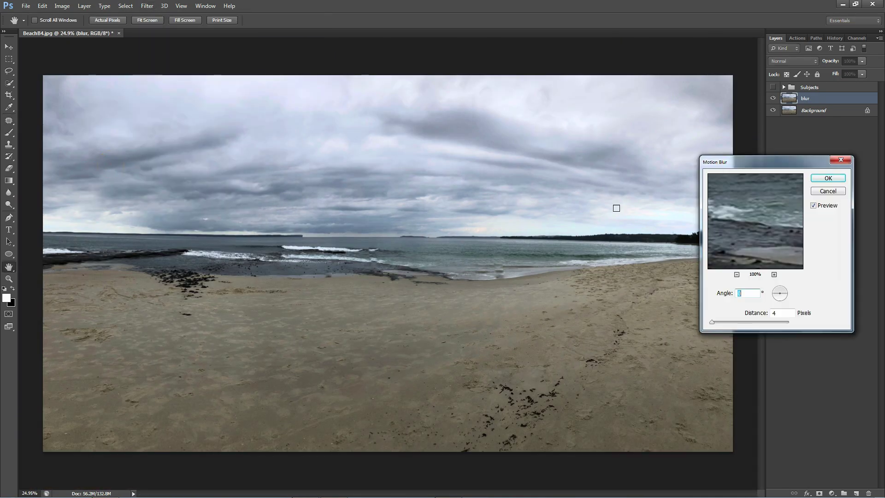
{"action": "left_click_drag", "start_coordinate": [713, 322], "coordinate": [729, 321]}
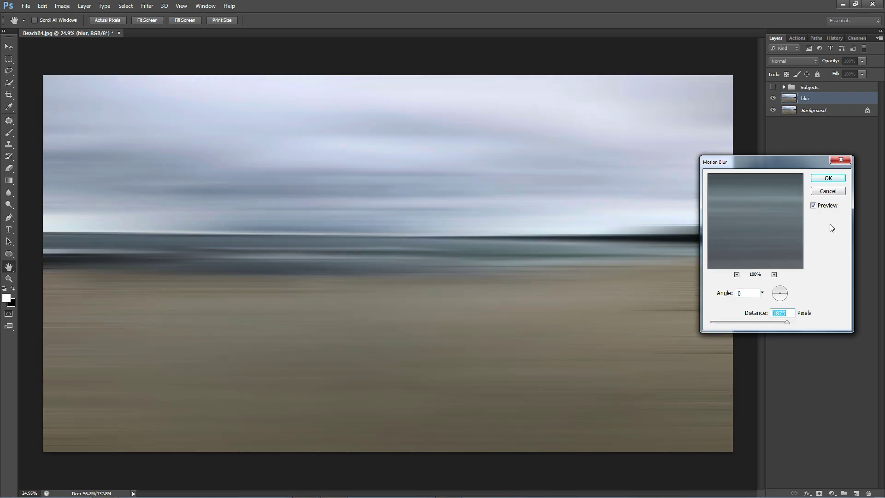
{"action": "left_click", "coordinate": [813, 205]}
{"action": "left_click", "coordinate": [813, 205]}
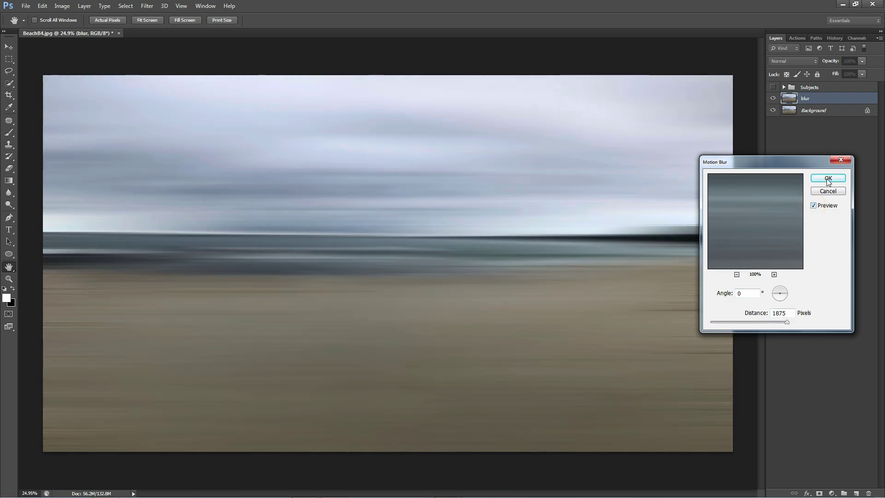
{"action": "left_click", "coordinate": [828, 179]}
{"action": "left_click", "coordinate": [773, 87]}
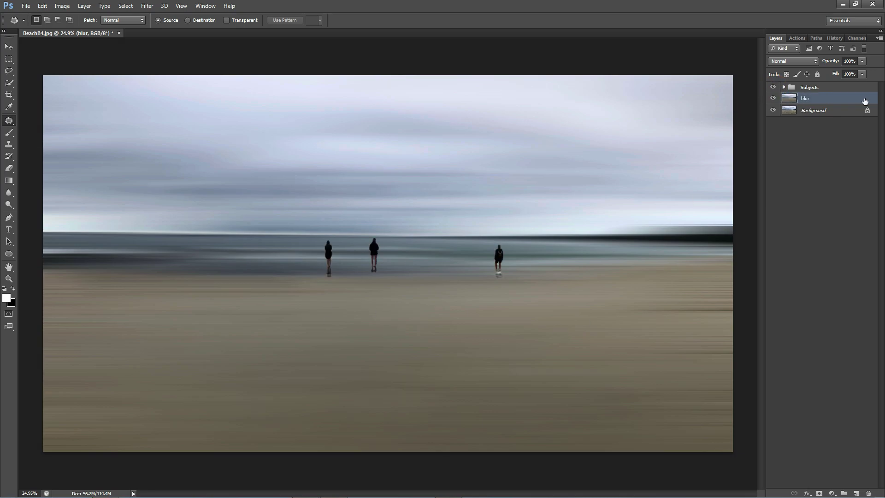
- Expand Subjects to show Layers 1–3, zoom in on the right figure, and select the group
{"action": "left_click", "coordinate": [783, 87]}
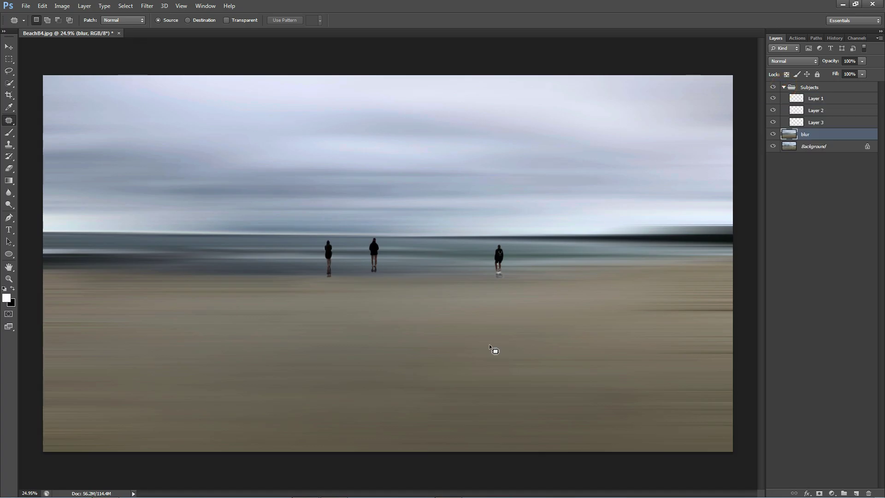
{"action": "scroll", "coordinate": [501, 279], "scroll_direction": "up", "scroll_amount": 3}
{"action": "scroll", "coordinate": [501, 279], "scroll_direction": "up", "scroll_amount": 5}
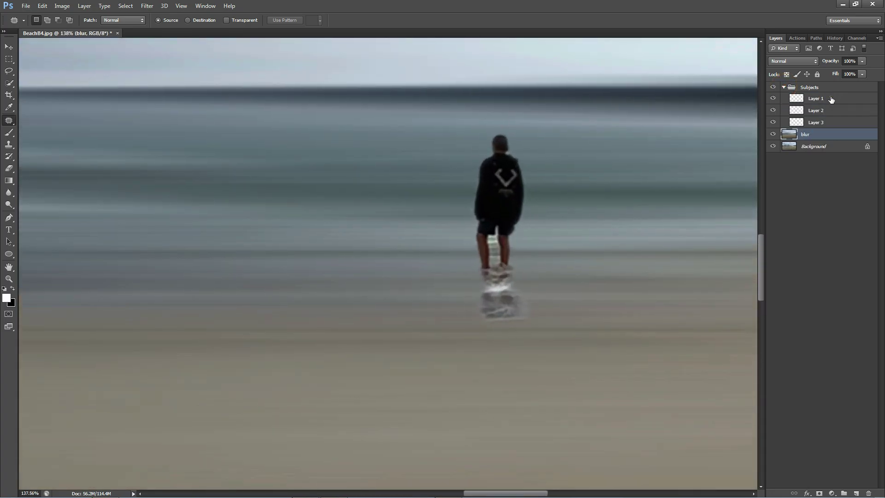
{"action": "left_click", "coordinate": [814, 88]}
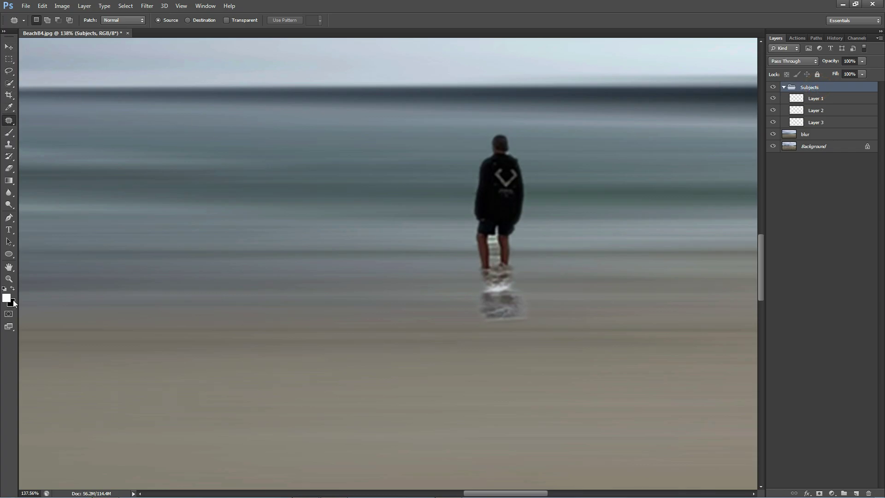
- Set black as foreground and choose the Foreground to Transparent gradient preset
{"action": "key", "text": "x"}
{"action": "left_click", "coordinate": [9, 181]}
{"action": "left_click", "coordinate": [51, 23]}
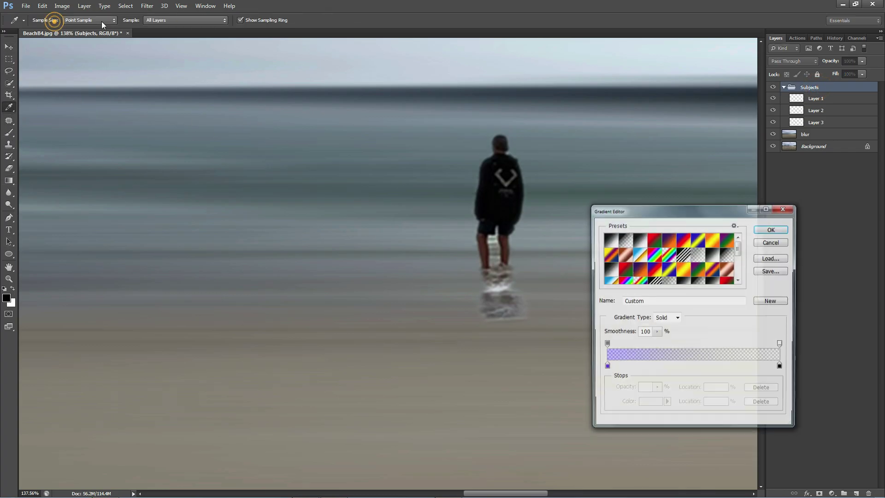
{"action": "left_click", "coordinate": [625, 240]}
{"action": "left_click", "coordinate": [770, 231]}
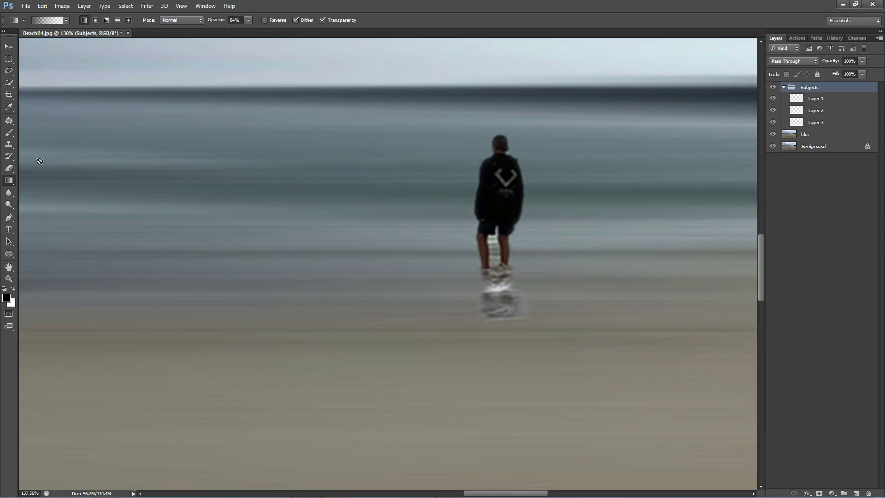
- Add a mask to Layer 1 and drag upward gradients to fade the reflection and splash
{"action": "left_click", "coordinate": [831, 101]}
{"action": "left_click", "coordinate": [772, 98]}
{"action": "left_click", "coordinate": [773, 98]}
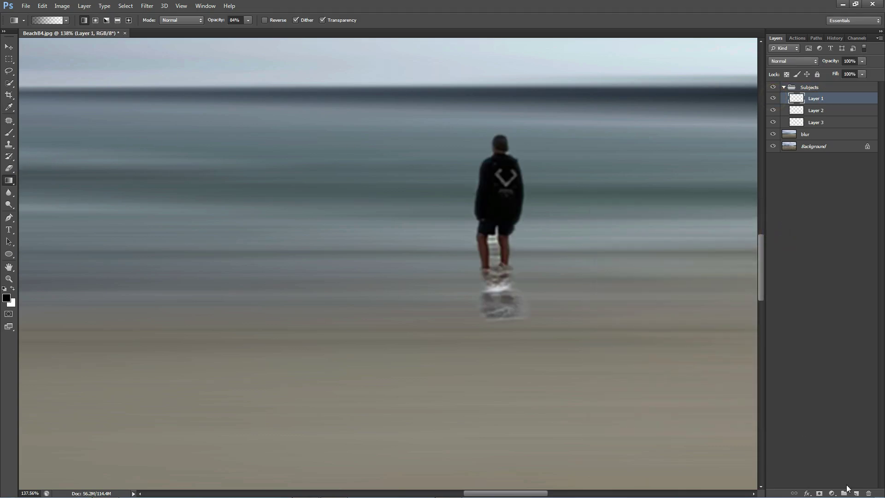
{"action": "left_click", "coordinate": [819, 493]}
{"action": "left_click_drag", "start_coordinate": [496, 335], "coordinate": [496, 272]}
{"action": "left_click_drag", "start_coordinate": [497, 346], "coordinate": [498, 272]}
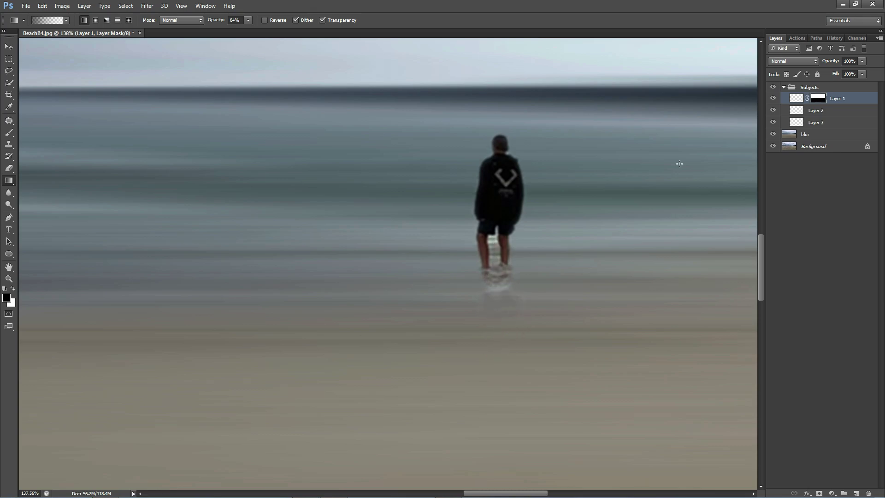
- Brush Layer 1's mask black between the legs and under the feet, restoring the feet with white
{"action": "left_click", "coordinate": [9, 133]}
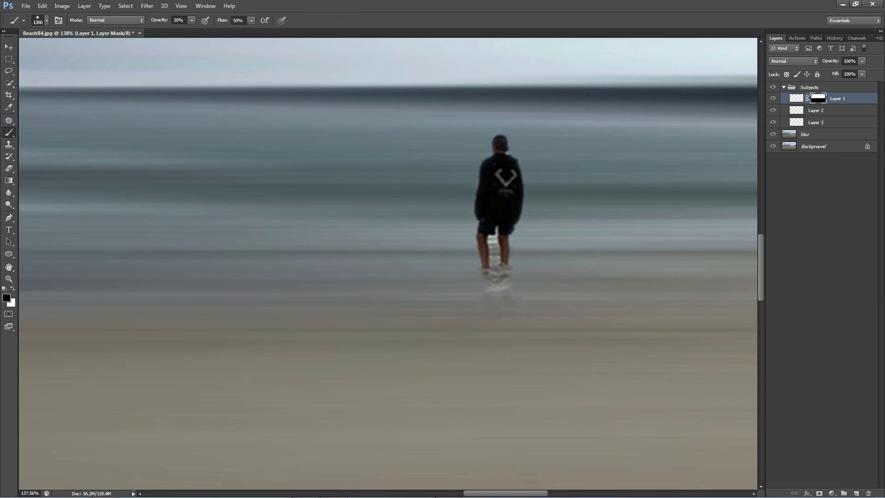
{"action": "key", "text": "bracketleft"}
{"action": "key", "text": "bracketleft"}
{"action": "key", "text": "bracketleft"}
{"action": "key", "text": "bracketleft"}
{"action": "key", "text": "bracketleft"}
{"action": "key", "text": "bracketleft"}
{"action": "key", "text": "bracketleft"}
{"action": "key", "text": "bracketleft"}
{"action": "key", "text": "bracketleft"}
{"action": "key", "text": "bracketleft"}
{"action": "key", "text": "bracketleft"}
{"action": "key", "text": "bracketleft"}
{"action": "key", "text": "bracketleft"}
{"action": "key", "text": "bracketleft"}
{"action": "key", "text": "bracketleft"}
{"action": "key", "text": "bracketleft"}
{"action": "key", "text": "bracketleft"}
{"action": "key", "text": "bracketleft"}
{"action": "key", "text": "bracketleft"}
{"action": "key", "text": "bracketleft"}
{"action": "left_click_drag", "start_coordinate": [496, 231], "coordinate": [492, 261]}
{"action": "key", "text": "bracketright"}
{"action": "key", "text": "bracketright"}
{"action": "key", "text": "bracketright"}
{"action": "key", "text": "bracketright"}
{"action": "key", "text": "bracketright"}
{"action": "key", "text": "bracketright"}
{"action": "key", "text": "bracketright"}
{"action": "key", "text": "bracketright"}
{"action": "key", "text": "bracketright"}
{"action": "key", "text": "bracketright"}
{"action": "mouse_move", "coordinate": [532, 294]}
{"action": "left_mouse_down"}
{"action": "mouse_move", "coordinate": [454, 288]}
{"action": "mouse_move", "coordinate": [349, 308]}
{"action": "left_mouse_up"}
{"action": "key", "text": "x"}
{"action": "key", "text": "bracketleft"}
{"action": "key", "text": "bracketleft"}
{"action": "key", "text": "bracketleft"}
{"action": "key", "text": "bracketleft"}
{"action": "key", "text": "bracketleft"}
{"action": "key", "text": "bracketleft"}
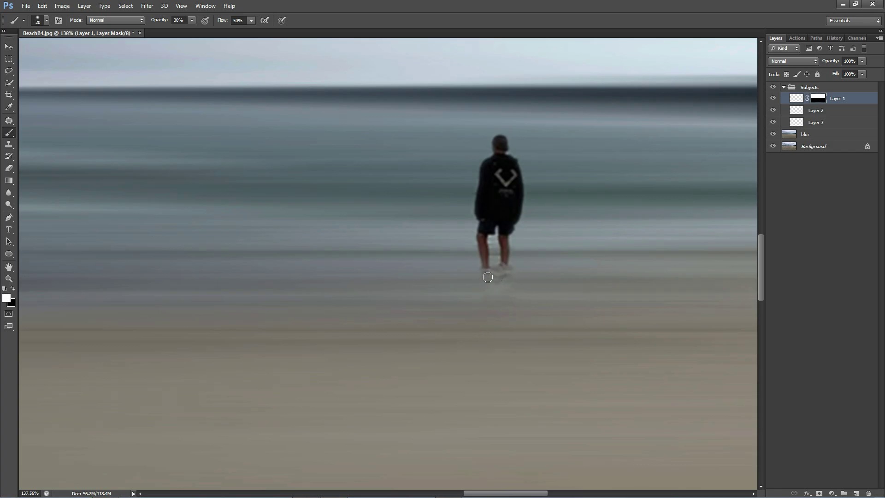
{"action": "mouse_move", "coordinate": [485, 273]}
{"action": "left_mouse_down"}
{"action": "mouse_move", "coordinate": [506, 274]}
{"action": "mouse_move", "coordinate": [488, 304]}
{"action": "left_mouse_up"}
{"action": "key", "text": "x"}
- Paint black on the mask to fade the remaining reflection under the right-hand figure
{"action": "scroll", "coordinate": [515, 278], "scroll_direction": "down", "scroll_amount": 4}
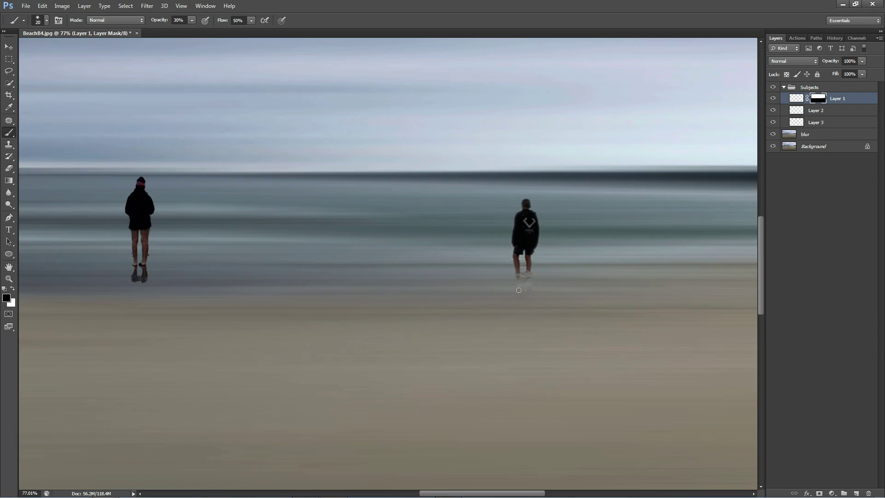
{"action": "scroll", "coordinate": [383, 316], "scroll_direction": "down", "scroll_amount": 3}
{"action": "scroll", "coordinate": [148, 310], "scroll_direction": "down", "scroll_amount": 1}
{"action": "scroll", "coordinate": [510, 335], "scroll_direction": "up", "scroll_amount": 2}
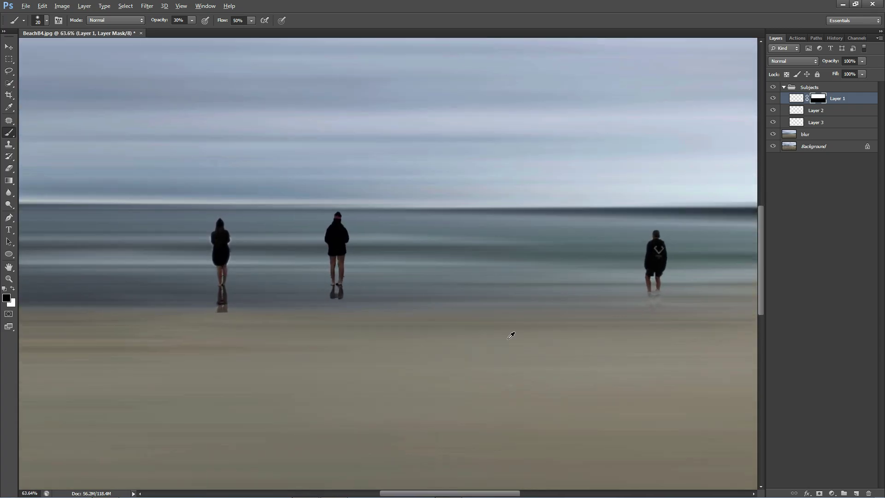
{"action": "scroll", "coordinate": [673, 328], "scroll_direction": "up", "scroll_amount": 2}
{"action": "key", "text": "]"}
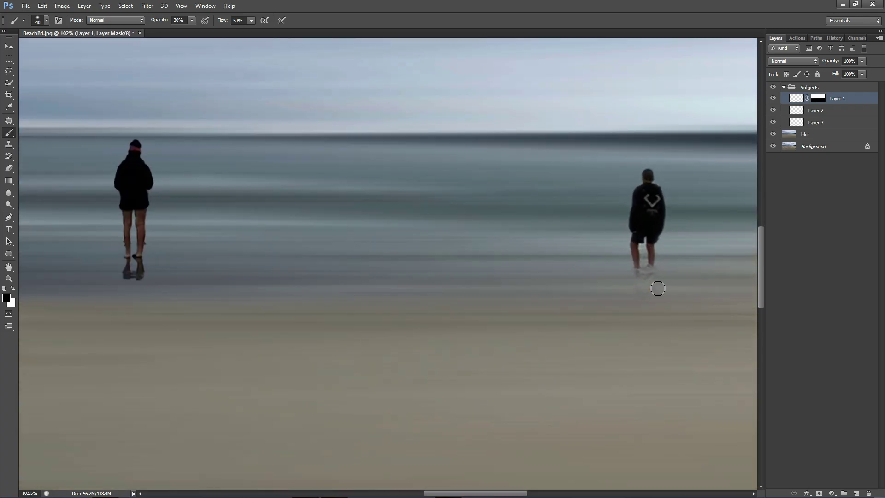
{"action": "mouse_move", "coordinate": [640, 289]}
{"action": "left_mouse_down"}
{"action": "mouse_move", "coordinate": [680, 290]}
{"action": "mouse_move", "coordinate": [628, 280]}
{"action": "left_mouse_up"}
{"action": "left_click_drag", "start_coordinate": [145, 299], "coordinate": [396, 309]}
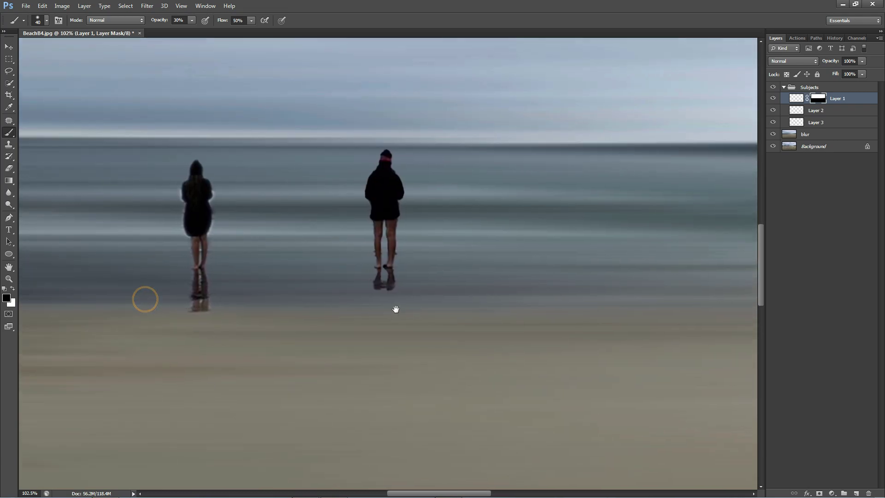
- Add layer masks to Layer 2 and Layer 3, then make Layer 2 active
{"action": "left_click", "coordinate": [816, 110]}
{"action": "left_click", "coordinate": [819, 493]}
{"action": "left_click", "coordinate": [816, 122]}
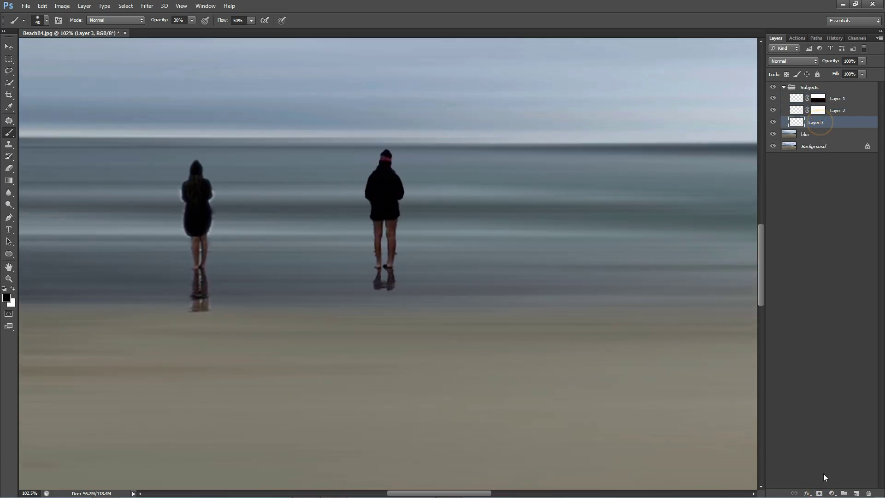
{"action": "left_click", "coordinate": [819, 493]}
{"action": "left_click", "coordinate": [825, 111]}
{"action": "left_click", "coordinate": [772, 111]}
{"action": "left_click", "coordinate": [772, 111]}
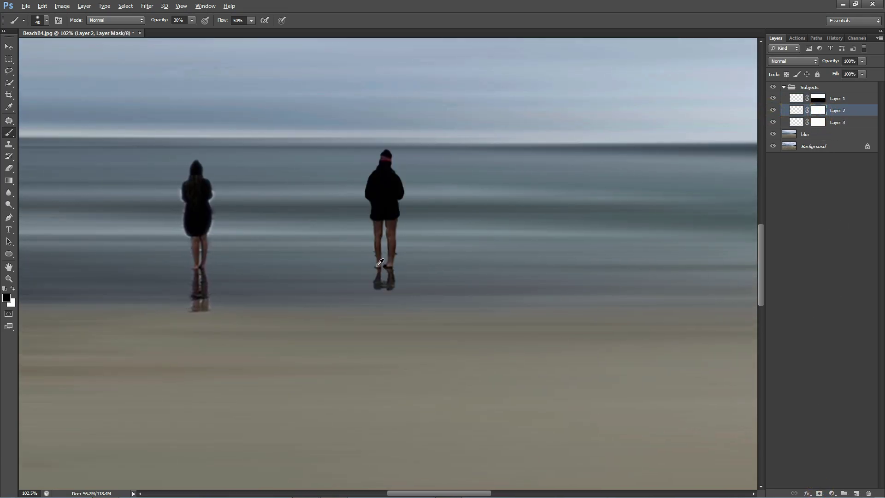
- Paint black on Layer 2's mask to remove stray leg pixels and fade the foot reflection
{"action": "scroll", "coordinate": [375, 260], "scroll_direction": "up", "scroll_amount": 4}
{"action": "key", "text": "["}
{"action": "key", "text": "["}
{"action": "key", "text": "["}
{"action": "key", "text": "["}
{"action": "key", "text": "["}
{"action": "key", "text": "["}
{"action": "key", "text": "["}
{"action": "key", "text": "["}
{"action": "key", "text": "["}
{"action": "key", "text": "["}
{"action": "key", "text": "["}
{"action": "key", "text": "["}
{"action": "key", "text": "["}
{"action": "left_click_drag", "start_coordinate": [373, 244], "coordinate": [375, 253]}
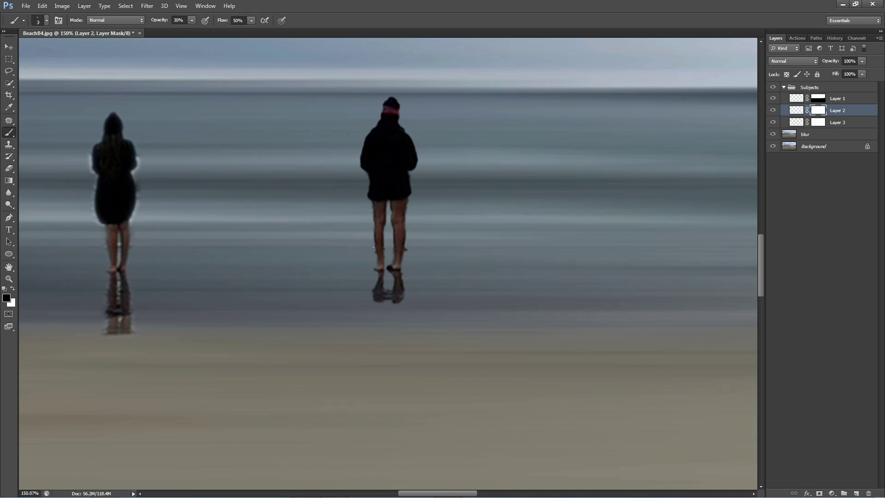
{"action": "left_click_drag", "start_coordinate": [411, 197], "coordinate": [406, 247]}
{"action": "left_click", "coordinate": [372, 251]}
{"action": "key", "text": "bracketright"}
{"action": "key", "text": "bracketright"}
{"action": "key", "text": "bracketright"}
{"action": "left_click_drag", "start_coordinate": [376, 299], "coordinate": [405, 299]}
{"action": "mouse_move", "coordinate": [377, 300]}
{"action": "left_mouse_down"}
{"action": "mouse_move", "coordinate": [404, 302]}
{"action": "mouse_move", "coordinate": [403, 292]}
{"action": "left_mouse_up"}
{"action": "left_click_drag", "start_coordinate": [397, 278], "coordinate": [399, 288]}
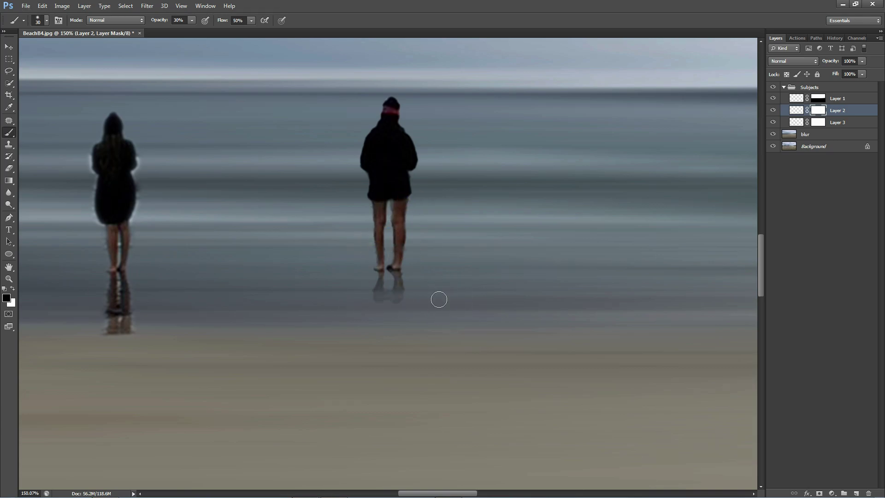
{"action": "scroll", "coordinate": [450, 252], "scroll_direction": "up", "scroll_amount": 4}
{"action": "key", "text": "bracketleft"}
{"action": "key", "text": "bracketleft"}
{"action": "key", "text": "bracketleft"}
{"action": "key", "text": "bracketleft"}
{"action": "key", "text": "bracketleft"}
{"action": "key", "text": "bracketleft"}
{"action": "key", "text": "bracketleft"}
- Tidy the leg edges with a size-7 white brush, then dab black at the feet and right leg
{"action": "key", "text": "x"}
{"action": "left_click_drag", "start_coordinate": [373, 183], "coordinate": [368, 191]}
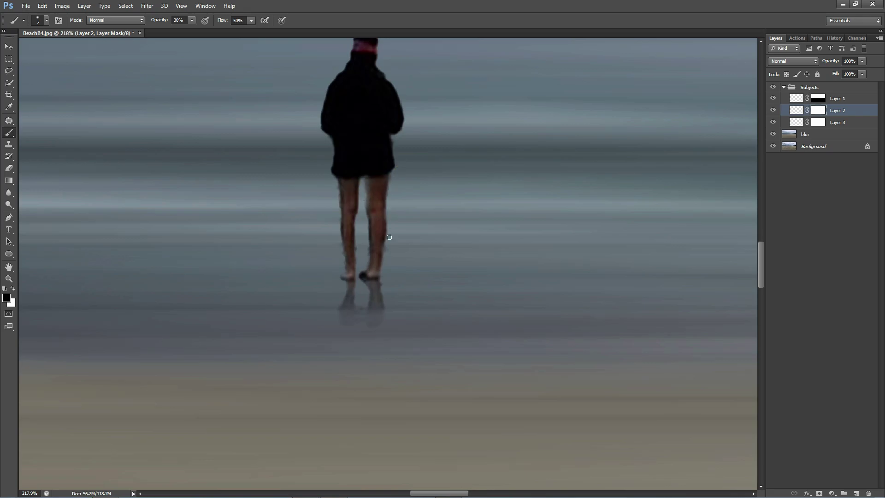
{"action": "left_click", "coordinate": [360, 246]}
{"action": "left_click", "coordinate": [357, 250]}
{"action": "mouse_move", "coordinate": [342, 229]}
{"action": "left_mouse_down"}
{"action": "mouse_move", "coordinate": [337, 197]}
{"action": "mouse_move", "coordinate": [360, 214]}
{"action": "mouse_move", "coordinate": [366, 177]}
{"action": "mouse_move", "coordinate": [384, 169]}
{"action": "mouse_move", "coordinate": [395, 142]}
{"action": "mouse_move", "coordinate": [387, 242]}
{"action": "left_mouse_up"}
{"action": "left_click", "coordinate": [367, 176]}
{"action": "key", "text": "x"}
{"action": "key", "text": "x"}
{"action": "key", "text": "x"}
{"action": "scroll", "coordinate": [385, 258], "scroll_direction": "down", "scroll_amount": 1}
{"action": "left_click_drag", "start_coordinate": [372, 276], "coordinate": [447, 243]}
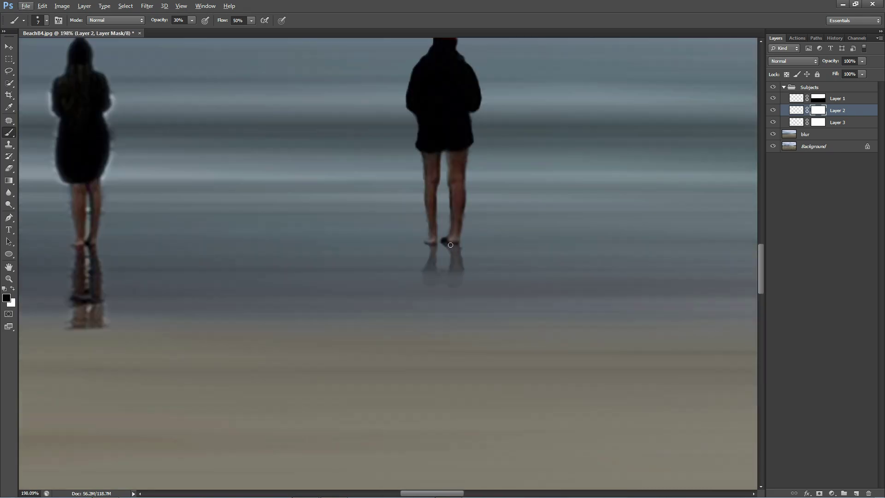
{"action": "left_click", "coordinate": [445, 242]}
{"action": "left_click", "coordinate": [467, 212]}
{"action": "mouse_move", "coordinate": [194, 288]}
{"action": "left_mouse_down"}
{"action": "mouse_move", "coordinate": [427, 306]}
{"action": "mouse_move", "coordinate": [404, 306]}
{"action": "left_mouse_up"}
{"action": "left_click_drag", "start_coordinate": [599, 312], "coordinate": [669, 315]}
- On Layer 3's mask, paint out the long-haired figure's dark reflection and the coat's lower-left halo
{"action": "left_click", "coordinate": [818, 123]}
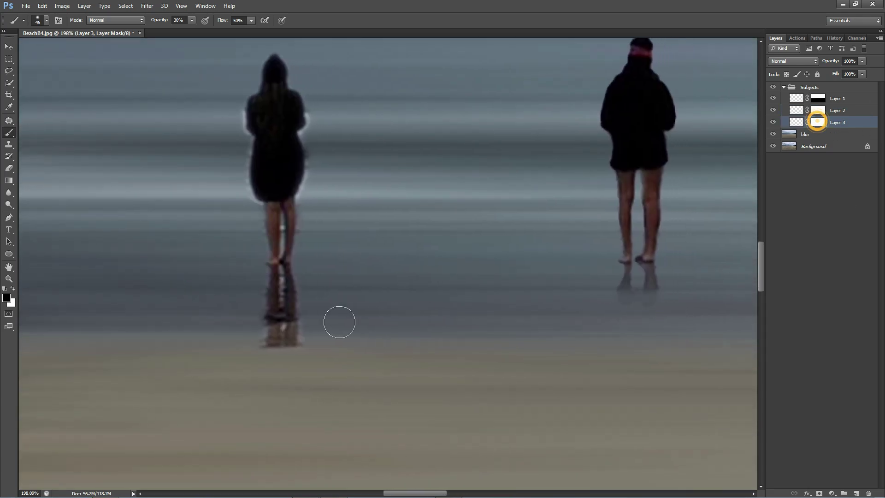
{"action": "mouse_move", "coordinate": [320, 338]}
{"action": "left_mouse_down"}
{"action": "mouse_move", "coordinate": [233, 316]}
{"action": "mouse_move", "coordinate": [268, 286]}
{"action": "mouse_move", "coordinate": [311, 320]}
{"action": "mouse_move", "coordinate": [222, 330]}
{"action": "left_mouse_up"}
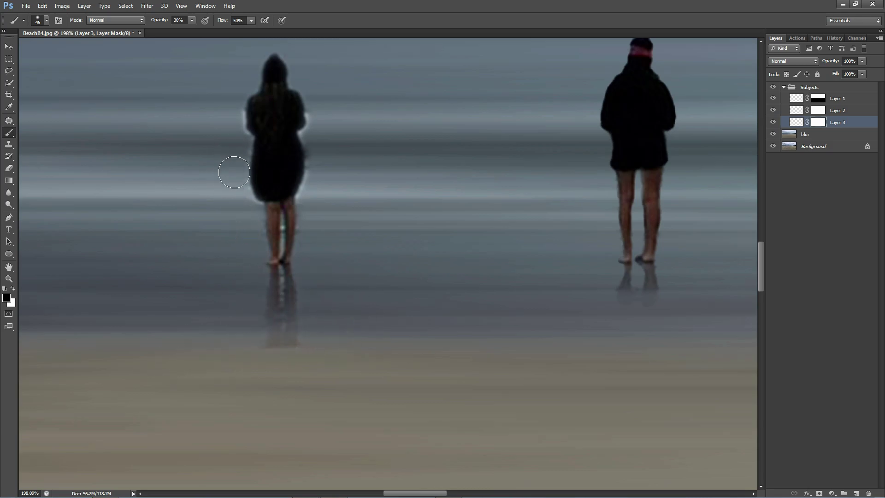
{"action": "key", "text": "bracketleft"}
{"action": "mouse_move", "coordinate": [241, 189]}
{"action": "left_mouse_down"}
{"action": "mouse_move", "coordinate": [241, 214]}
{"action": "mouse_move", "coordinate": [250, 207]}
{"action": "left_mouse_up"}
- Mask away the bright halo along the coat's left and right edges
{"action": "left_click", "coordinate": [244, 103]}
{"action": "left_click", "coordinate": [242, 97]}
{"action": "left_click_drag", "start_coordinate": [243, 103], "coordinate": [252, 136]}
{"action": "left_click", "coordinate": [306, 104]}
{"action": "left_click", "coordinate": [300, 133]}
{"action": "left_click", "coordinate": [307, 138]}
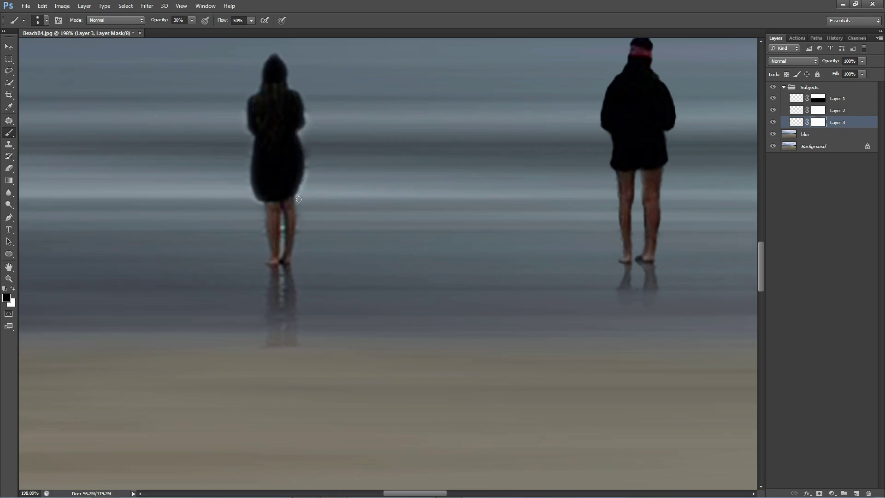
{"action": "left_click", "coordinate": [306, 110]}
- Touch up the mask around the legs and the upper-left coat edge
{"action": "left_click", "coordinate": [281, 218]}
{"action": "left_click", "coordinate": [281, 234]}
{"action": "left_click", "coordinate": [263, 236]}
{"action": "left_click", "coordinate": [299, 224]}
{"action": "left_click", "coordinate": [282, 226]}
{"action": "left_click", "coordinate": [233, 105]}
- Fade the remaining reflection near the feet with a larger brush, then view the whole image
{"action": "left_click", "coordinate": [306, 349]}
{"action": "key", "text": "bracketright"}
{"action": "key", "text": "bracketright"}
{"action": "left_click", "coordinate": [280, 271]}
{"action": "left_click", "coordinate": [371, 334]}
{"action": "scroll", "coordinate": [460, 310], "scroll_direction": "down", "scroll_amount": 7}
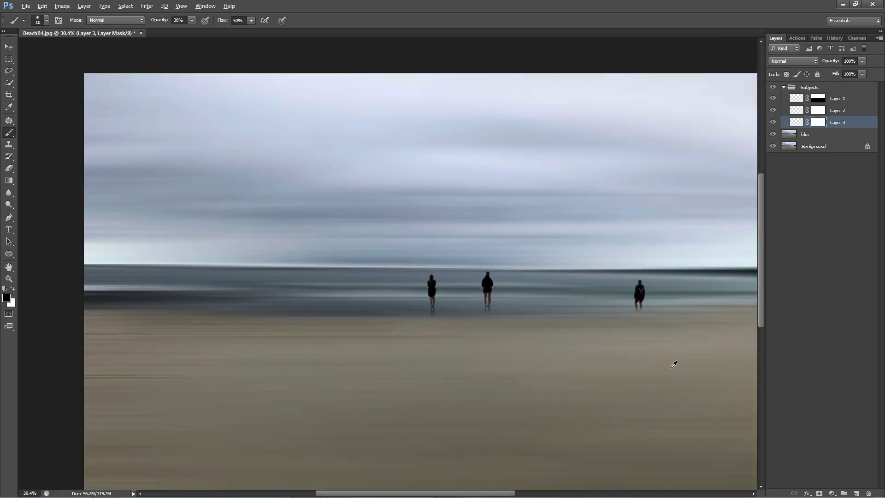
{"action": "scroll", "coordinate": [674, 362], "scroll_direction": "down", "scroll_amount": 2}
{"action": "scroll", "coordinate": [429, 249], "scroll_direction": "up", "scroll_amount": 2}
- Collapse the Subjects group and add an empty Layer 4 above it
{"action": "scroll", "coordinate": [635, 249], "scroll_direction": "down", "scroll_amount": 2}
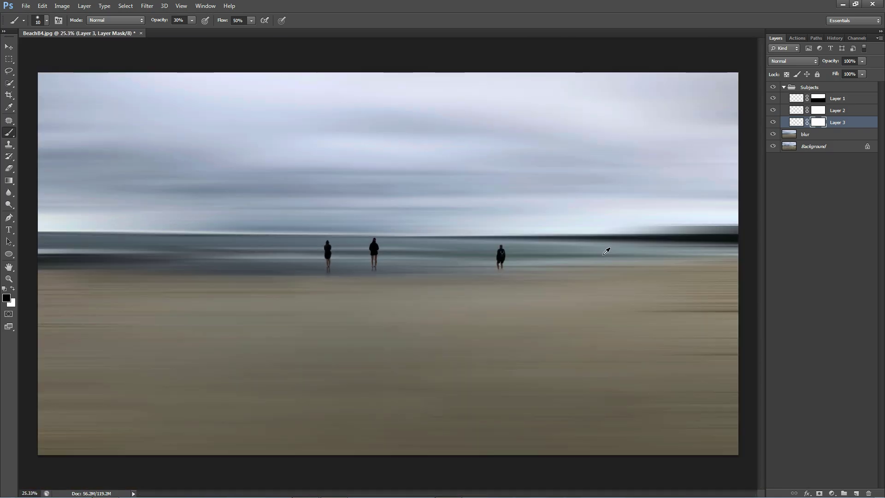
{"action": "left_click", "coordinate": [783, 87]}
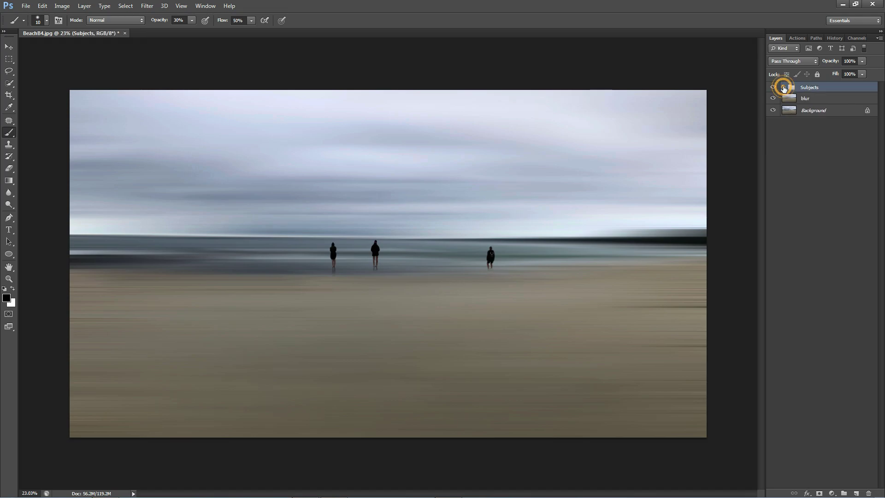
{"action": "left_click", "coordinate": [858, 493]}
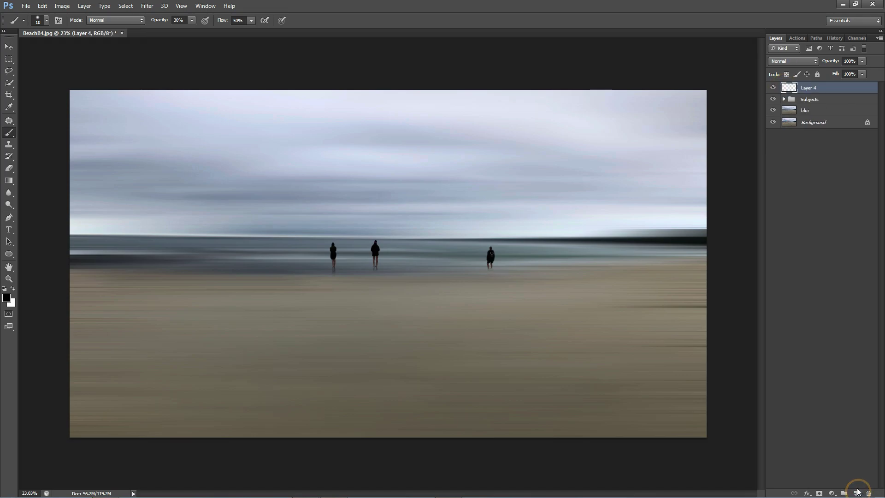
{"action": "key", "text": "v"}
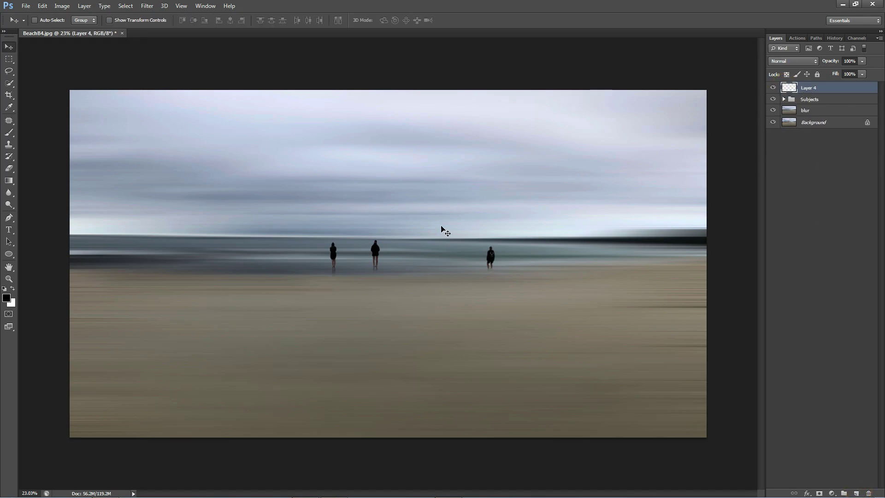
- Set up a Gradient from muted sand brown #876c45 to transparent, undoing a trial stroke
{"action": "left_click", "coordinate": [12, 183]}
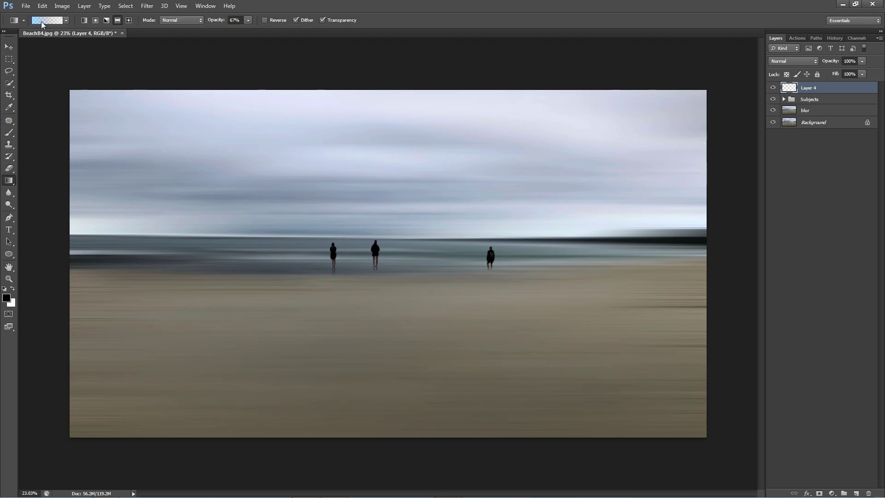
{"action": "left_click", "coordinate": [41, 22]}
{"action": "left_click", "coordinate": [605, 367]}
{"action": "left_click", "coordinate": [649, 405]}
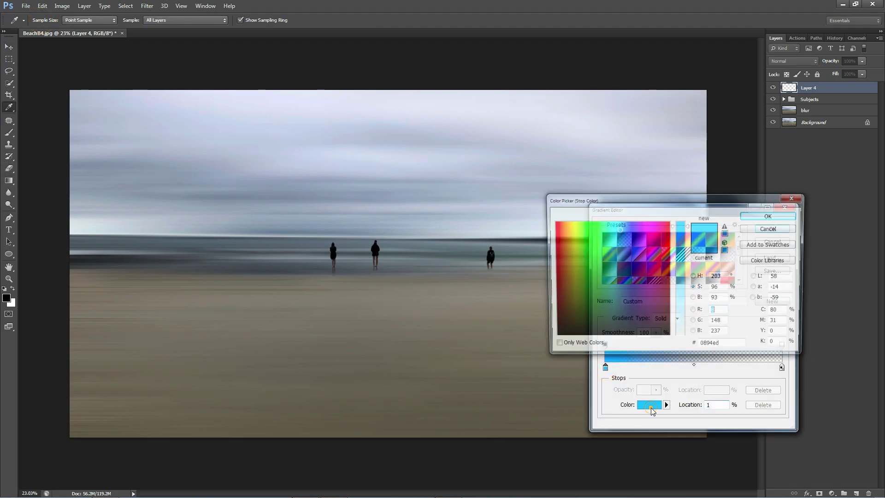
{"action": "left_click", "coordinate": [447, 354]}
{"action": "left_click", "coordinate": [686, 249]}
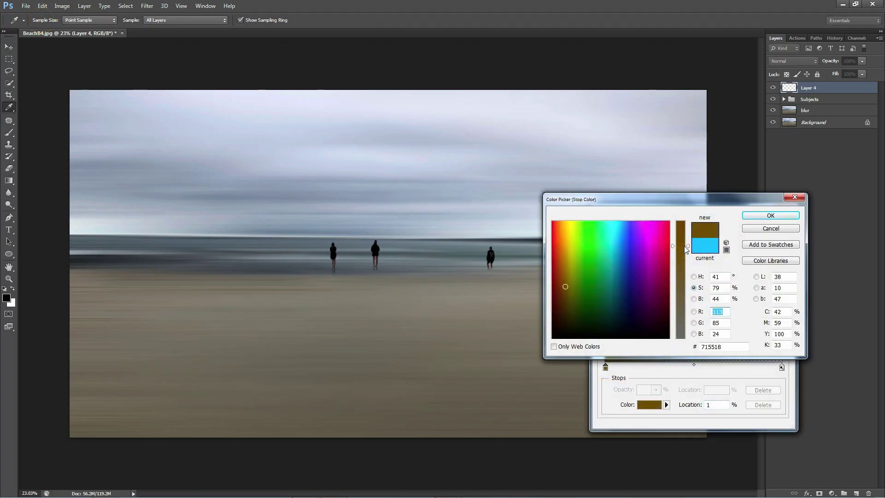
{"action": "left_click", "coordinate": [563, 276]}
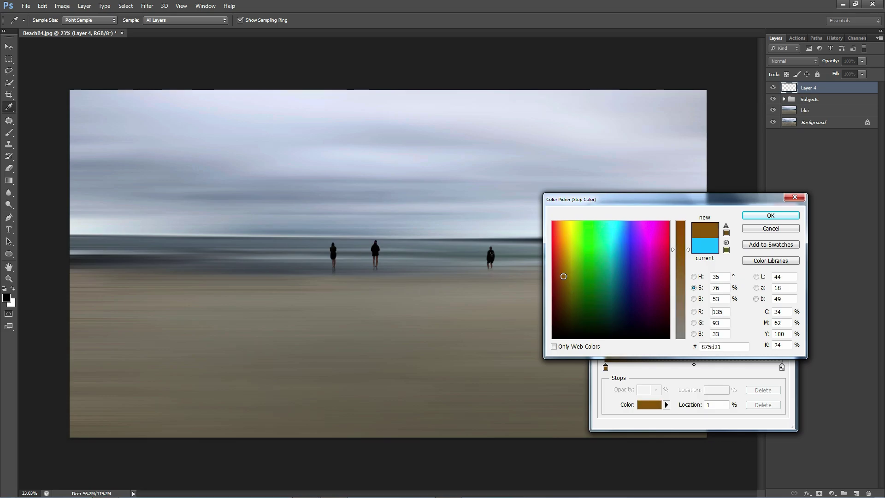
{"action": "left_click_drag", "start_coordinate": [689, 251], "coordinate": [690, 283]}
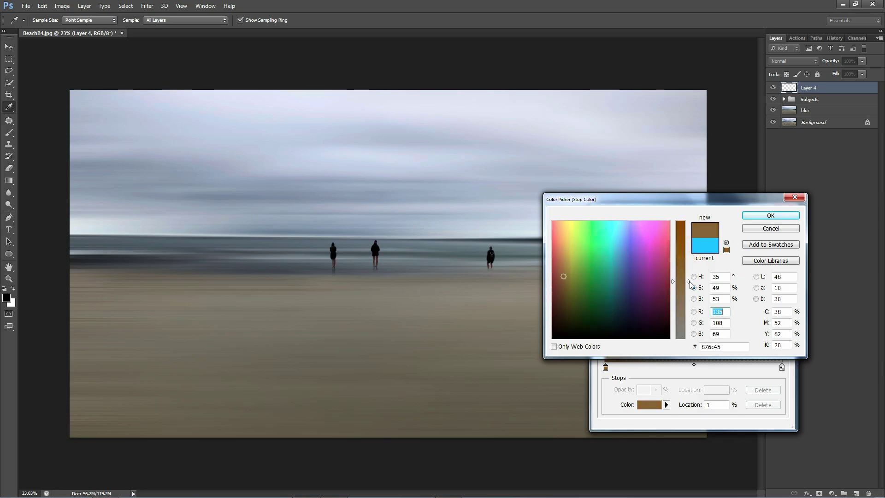
{"action": "left_click", "coordinate": [761, 215]}
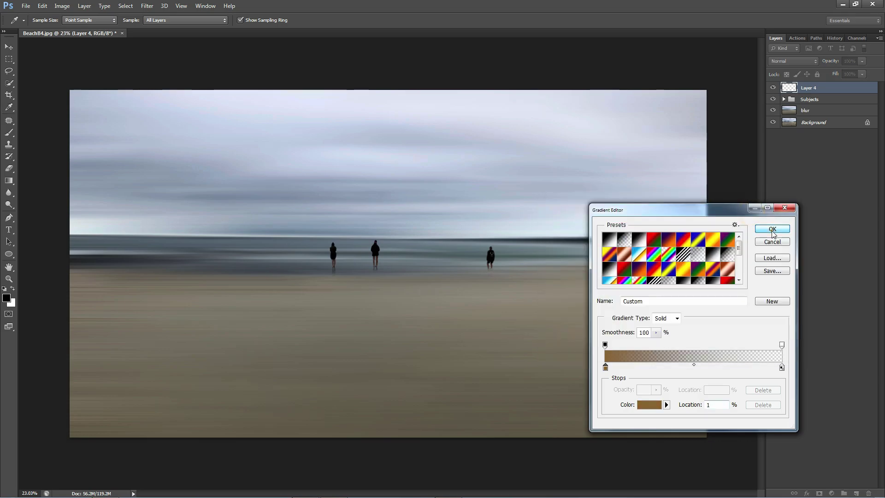
{"action": "left_click", "coordinate": [771, 230]}
{"action": "left_click_drag", "start_coordinate": [407, 441], "coordinate": [407, 438]}
{"action": "key", "text": "ctrl+z"}
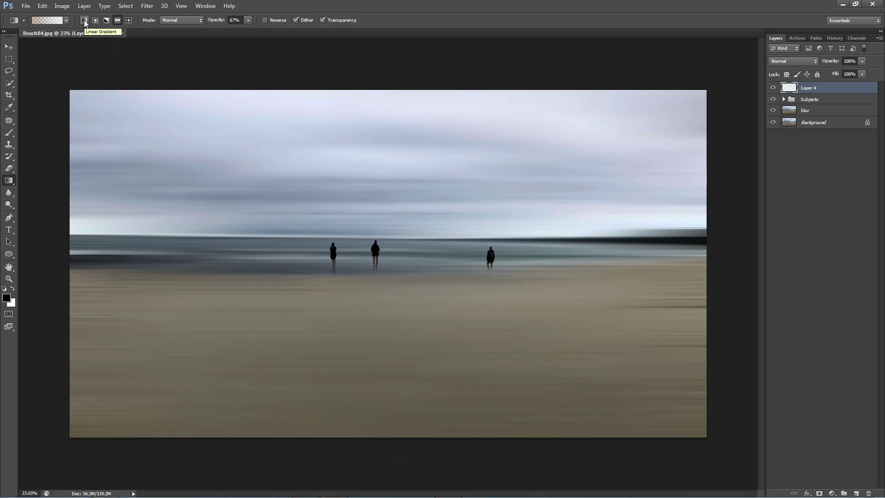
- Draw a linear brown gradient from the bottom edge up over the lower beach
{"action": "left_click", "coordinate": [84, 21]}
{"action": "left_click_drag", "start_coordinate": [408, 439], "coordinate": [407, 273]}
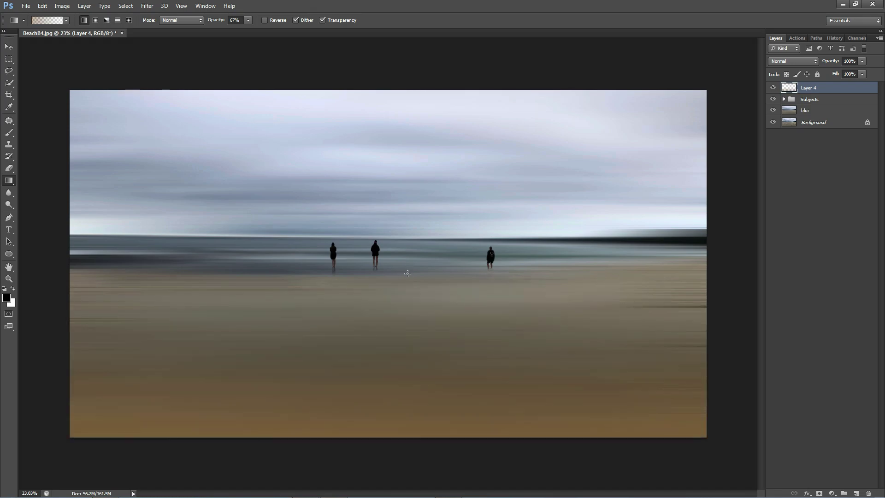
{"action": "key", "text": "ctrl+z"}
{"action": "left_click_drag", "start_coordinate": [399, 449], "coordinate": [400, 228]}
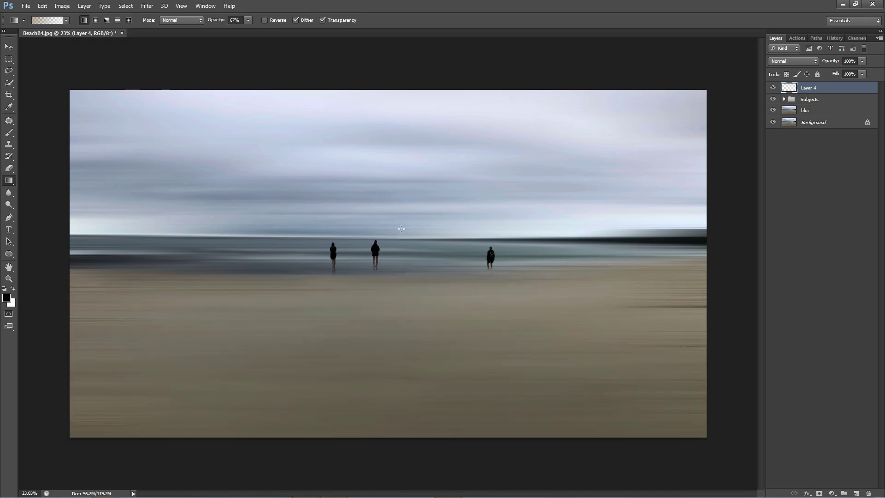
{"action": "key", "text": "ctrl+z"}
{"action": "left_click_drag", "start_coordinate": [409, 456], "coordinate": [407, 164]}
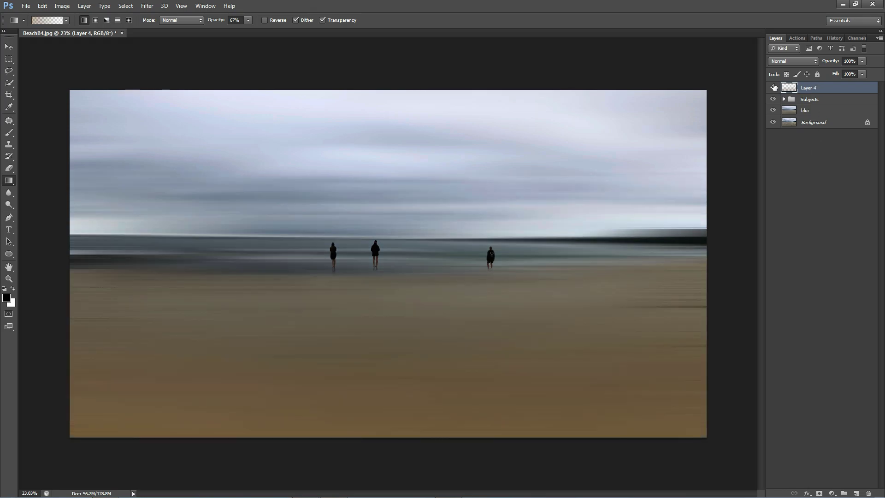
{"action": "left_click", "coordinate": [774, 87]}
{"action": "left_click", "coordinate": [773, 88]}
- Rename Layer 4 to 'sand' and add a new empty layer named 'ocean' above it
{"action": "double_click", "coordinate": [807, 87]}
{"action": "type", "text": "sand"}
{"action": "key", "text": "Return"}
{"action": "left_click", "coordinate": [856, 492]}
{"action": "double_click", "coordinate": [811, 88]}
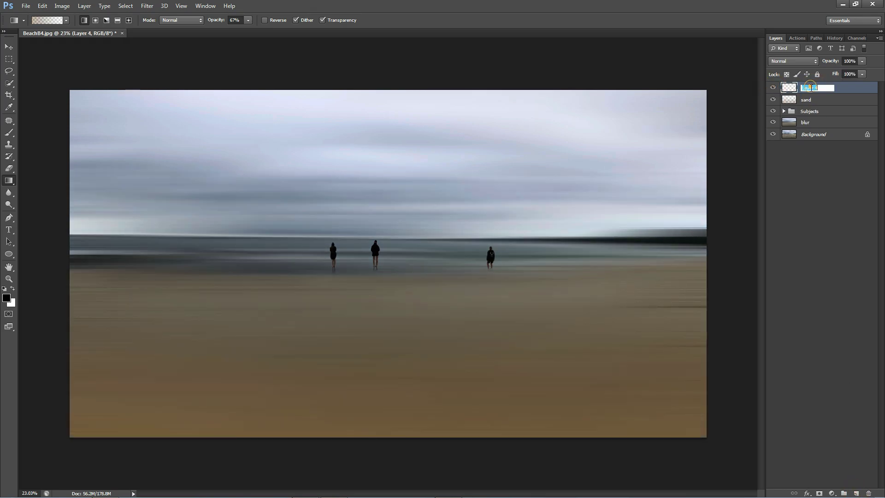
{"action": "key", "text": "Return"}
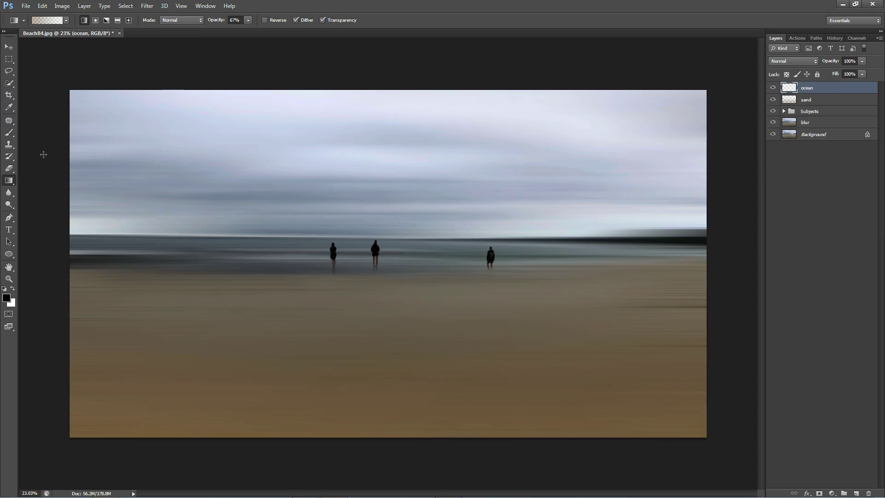
- Change the gradient's left stop to a bright sea blue, fading to transparent
{"action": "left_click", "coordinate": [52, 21]}
{"action": "scroll", "coordinate": [631, 273], "scroll_direction": "down", "scroll_amount": 1}
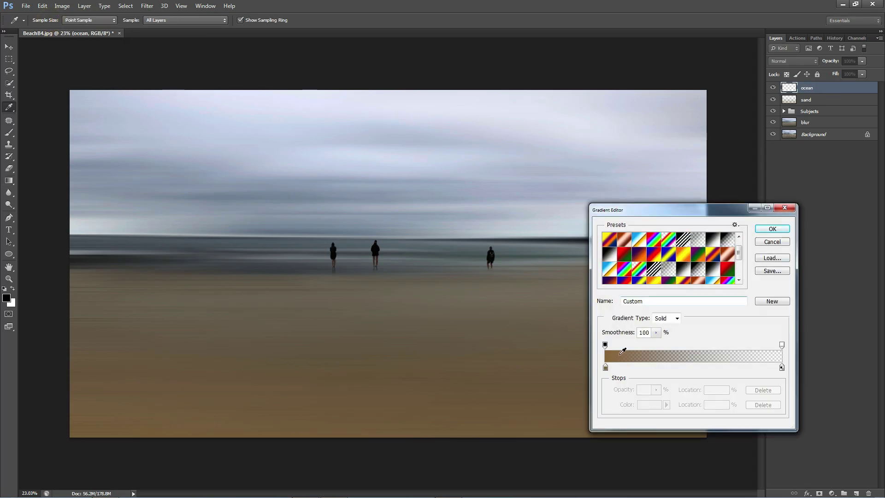
{"action": "left_click", "coordinate": [605, 367]}
{"action": "left_click", "coordinate": [642, 407]}
{"action": "left_click", "coordinate": [603, 241]}
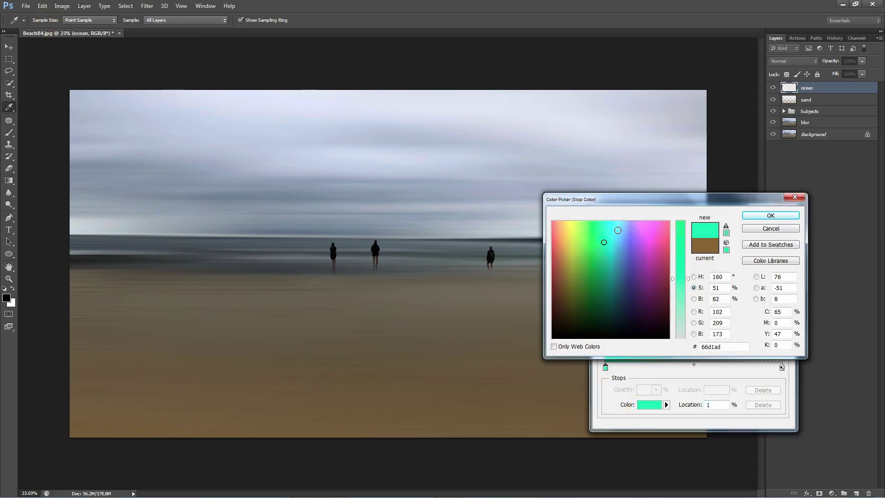
{"action": "left_click", "coordinate": [618, 230]}
{"action": "left_click_drag", "start_coordinate": [680, 248], "coordinate": [680, 226]}
{"action": "left_click_drag", "start_coordinate": [622, 229], "coordinate": [618, 228]}
{"action": "left_click", "coordinate": [775, 220]}
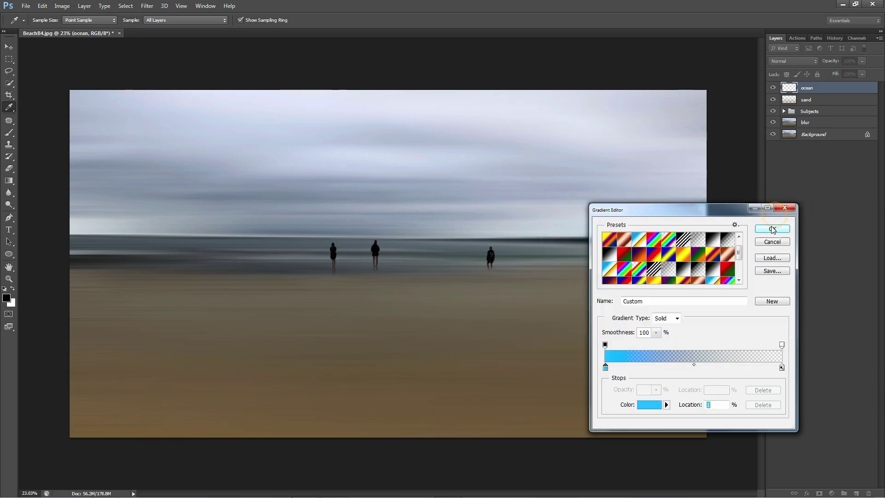
{"action": "left_click", "coordinate": [773, 228]}
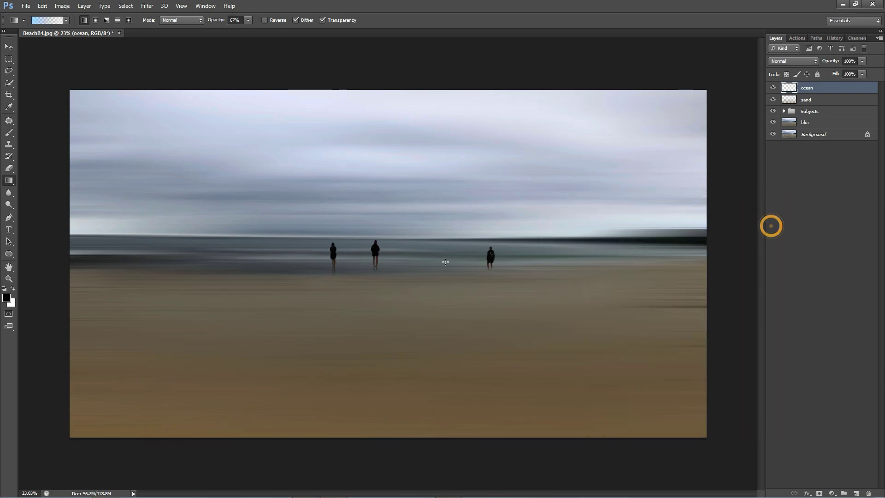
- Draw a wide Reflected blue gradient band across the shoreline
{"action": "left_click", "coordinate": [117, 20]}
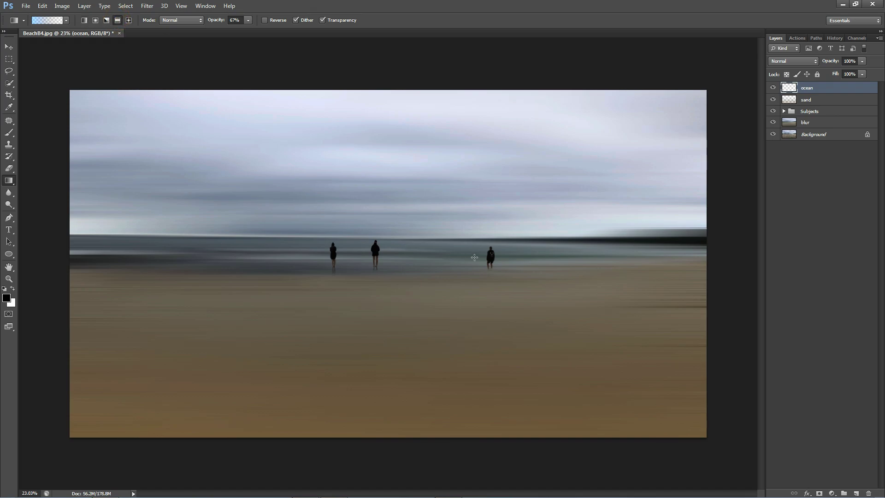
{"action": "left_click_drag", "start_coordinate": [407, 273], "coordinate": [406, 237]}
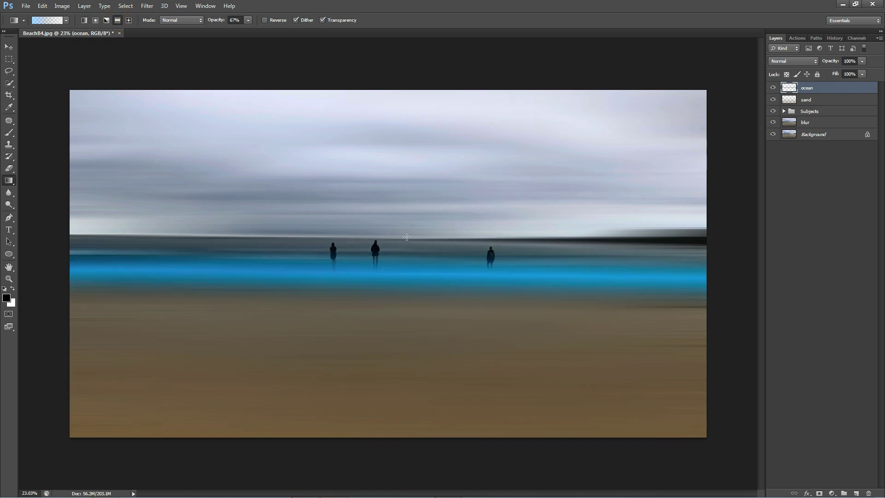
{"action": "key", "text": "ctrl+z"}
{"action": "left_click_drag", "start_coordinate": [402, 292], "coordinate": [404, 207]}
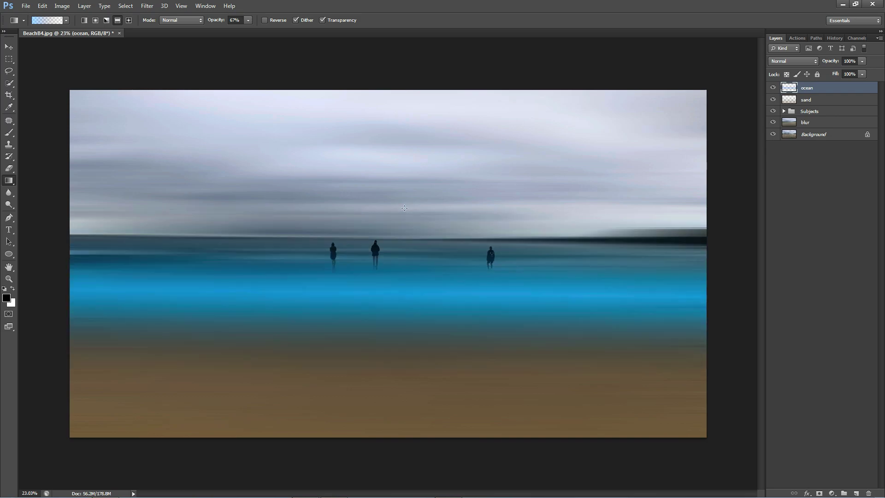
- Shift the blue band up about 92 px and blend the ocean layer in Pin Light at 61%
{"action": "key", "text": "v"}
{"action": "left_click_drag", "start_coordinate": [411, 313], "coordinate": [411, 270]}
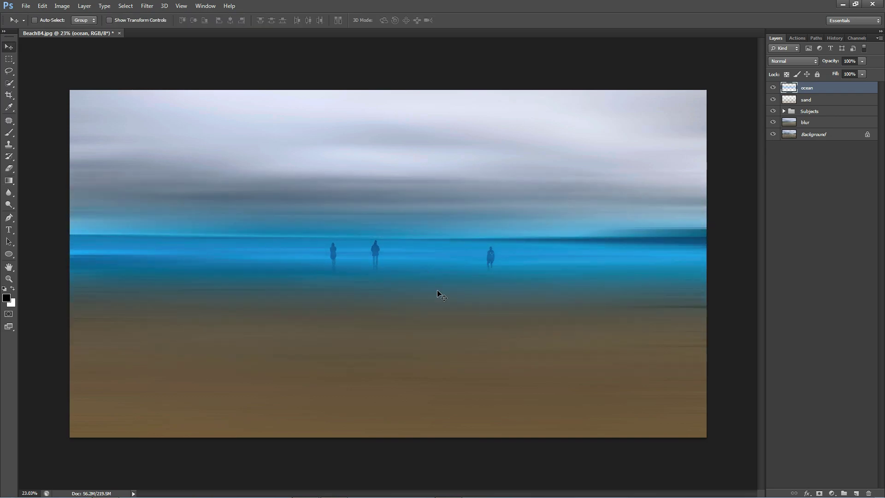
{"action": "left_click", "coordinate": [795, 61]}
{"action": "left_click", "coordinate": [792, 184]}
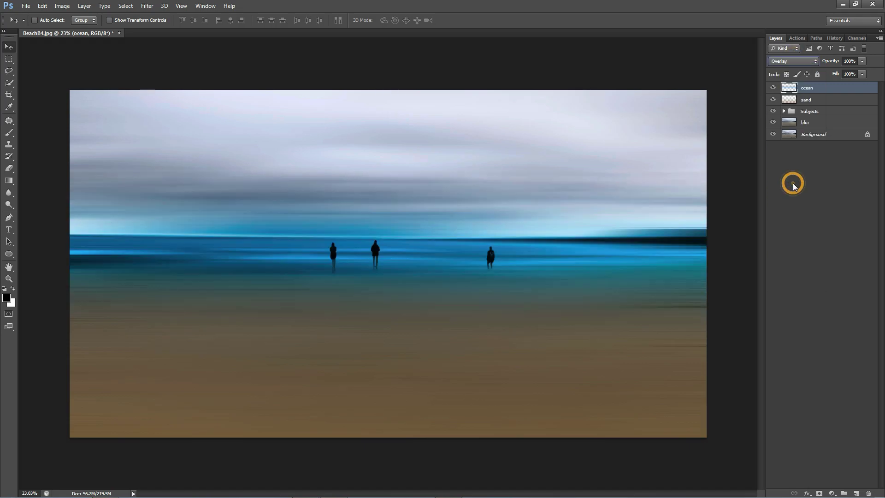
{"action": "left_click_drag", "start_coordinate": [836, 60], "coordinate": [814, 63]}
{"action": "left_click", "coordinate": [773, 88]}
{"action": "left_click", "coordinate": [773, 87]}
- Set the sand layer's blend mode to Hard Light
{"action": "scroll", "coordinate": [813, 63], "scroll_direction": "down", "scroll_amount": 4}
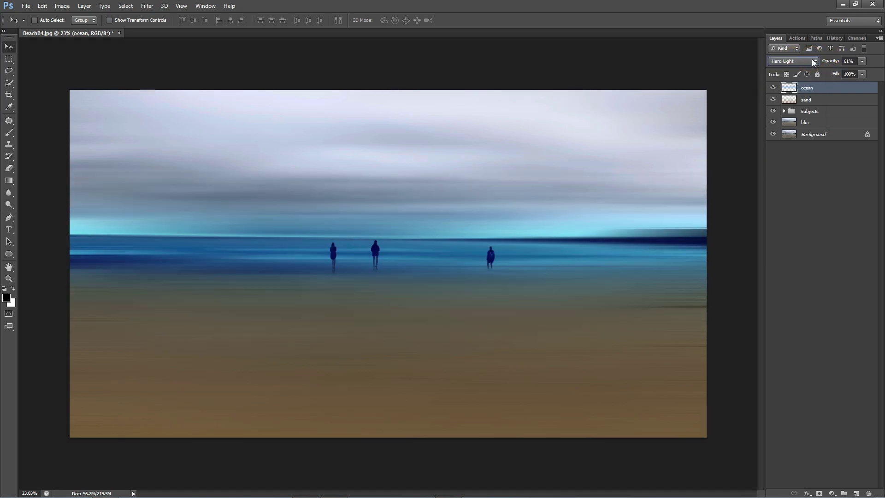
{"action": "scroll", "coordinate": [812, 59], "scroll_direction": "down", "scroll_amount": 1}
{"action": "left_click", "coordinate": [811, 100]}
{"action": "left_click", "coordinate": [787, 62]}
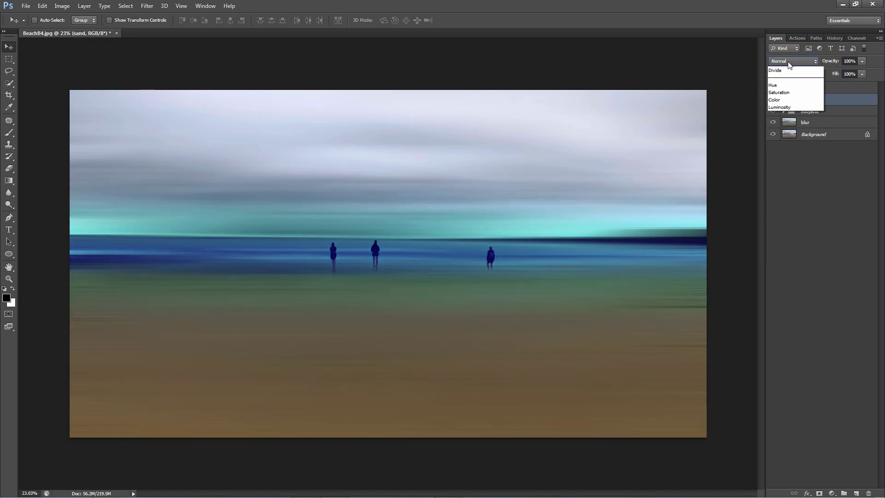
{"action": "left_click", "coordinate": [787, 179]}
{"action": "key", "text": "Down"}
{"action": "key", "text": "Down"}
{"action": "key", "text": "Down"}
{"action": "key", "text": "Down"}
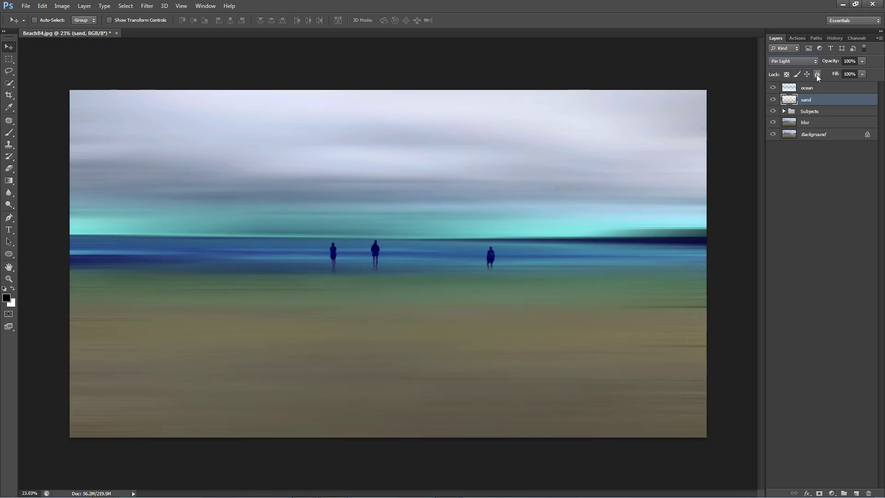
{"action": "left_click", "coordinate": [793, 60]}
{"action": "left_click", "coordinate": [779, 195]}
- Lower the sand layer's opacity to 72% and return to the ocean layer
{"action": "left_click", "coordinate": [773, 87]}
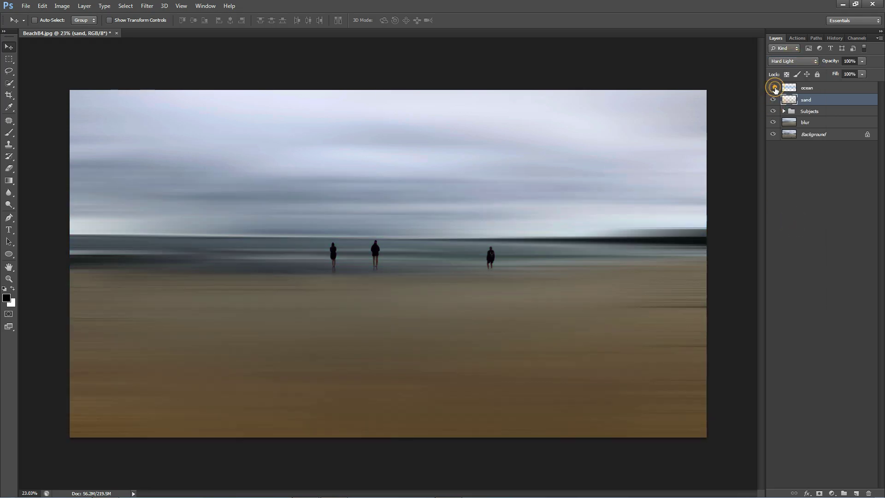
{"action": "left_click", "coordinate": [772, 88]}
{"action": "left_click", "coordinate": [832, 89]}
{"action": "left_click", "coordinate": [826, 100]}
{"action": "left_click_drag", "start_coordinate": [835, 62], "coordinate": [823, 62]}
{"action": "left_click", "coordinate": [810, 89]}
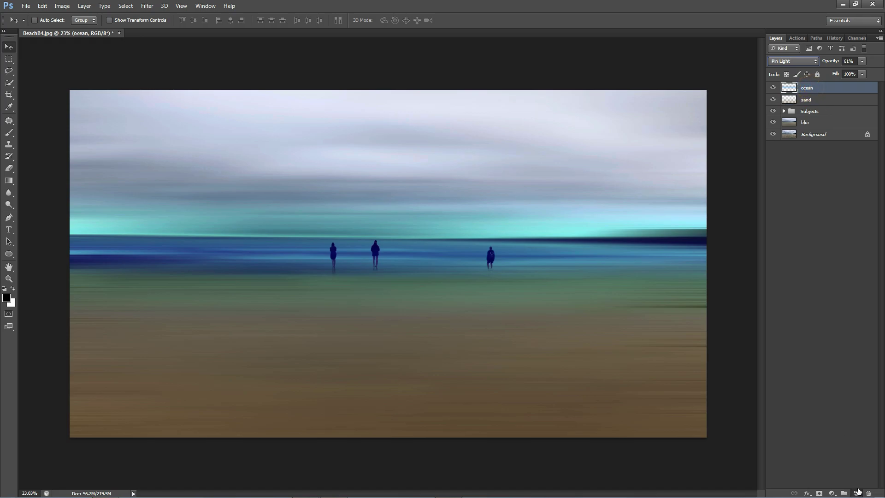
- Add a new empty layer named 'sky' above ocean
{"action": "left_click", "coordinate": [858, 491]}
{"action": "double_click", "coordinate": [807, 88]}
{"action": "type", "text": "sky"}
{"action": "key", "text": "Return"}
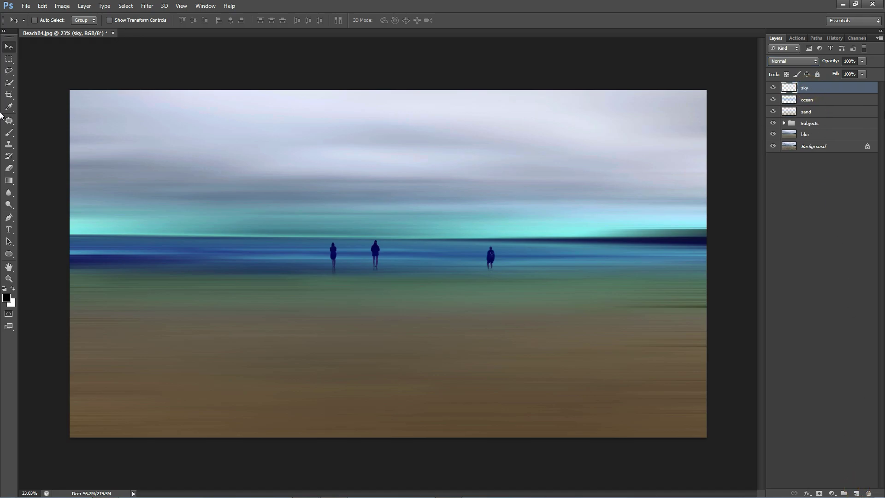
- Add another layer below sky and name it 'horizon'
{"action": "left_click", "coordinate": [856, 492]}
{"action": "left_click_drag", "start_coordinate": [834, 88], "coordinate": [835, 104]}
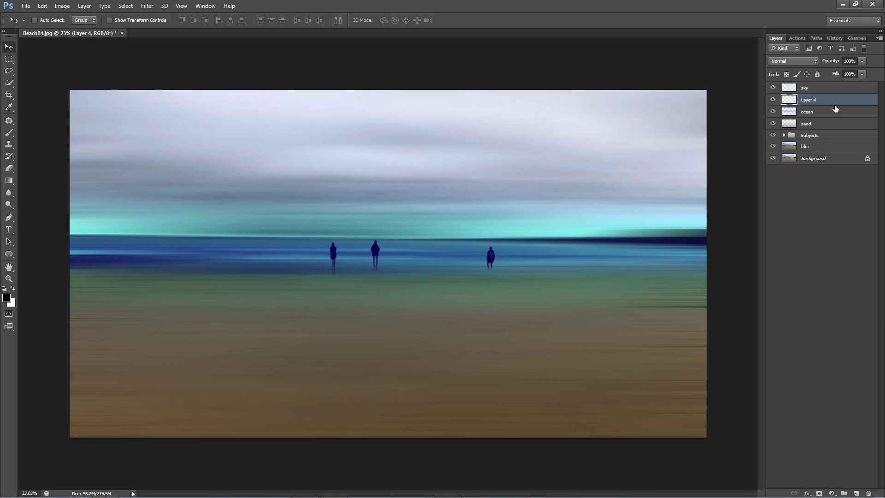
{"action": "double_click", "coordinate": [807, 100]}
{"action": "type", "text": "horizon"}
{"action": "key", "text": "Return"}
{"action": "left_click", "coordinate": [8, 180]}
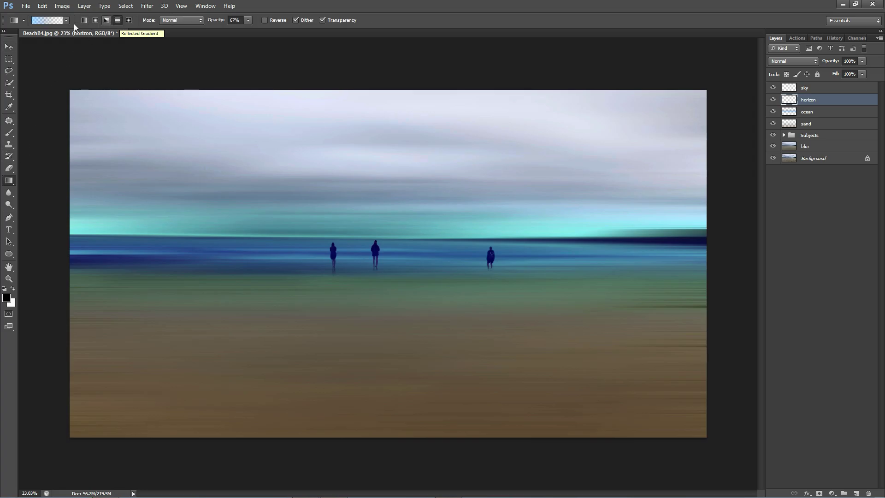
- Try gradient presets, settling on Neutral Density
{"action": "left_click", "coordinate": [48, 20]}
{"action": "left_click", "coordinate": [682, 274]}
{"action": "scroll", "coordinate": [722, 265], "scroll_direction": "down", "scroll_amount": 4}
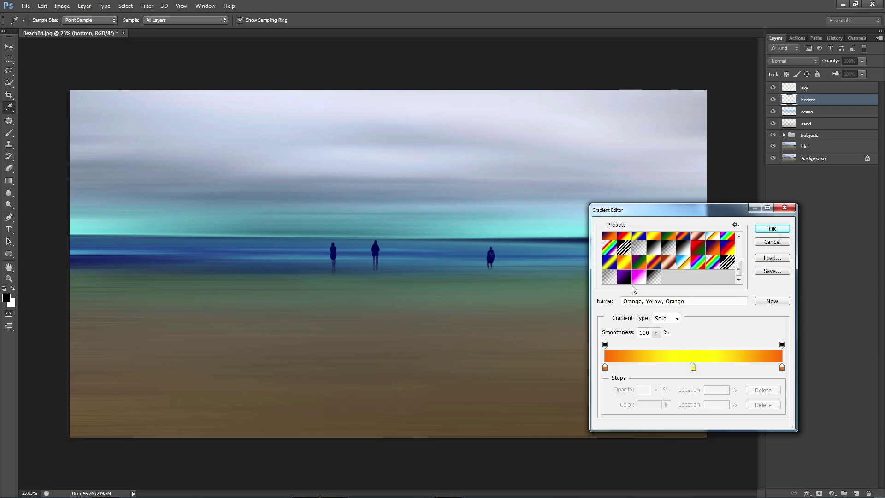
{"action": "left_click", "coordinate": [611, 278]}
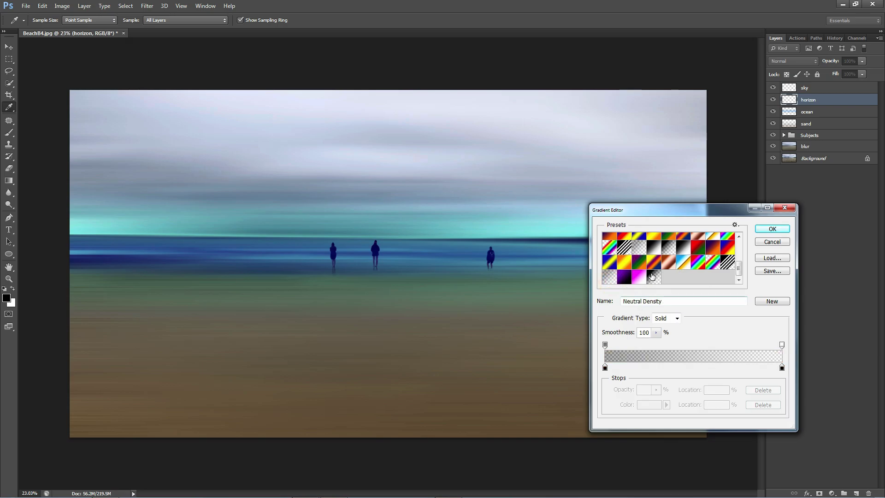
- Set the gradient's left stop to orange #f37e16
{"action": "left_click", "coordinate": [605, 368]}
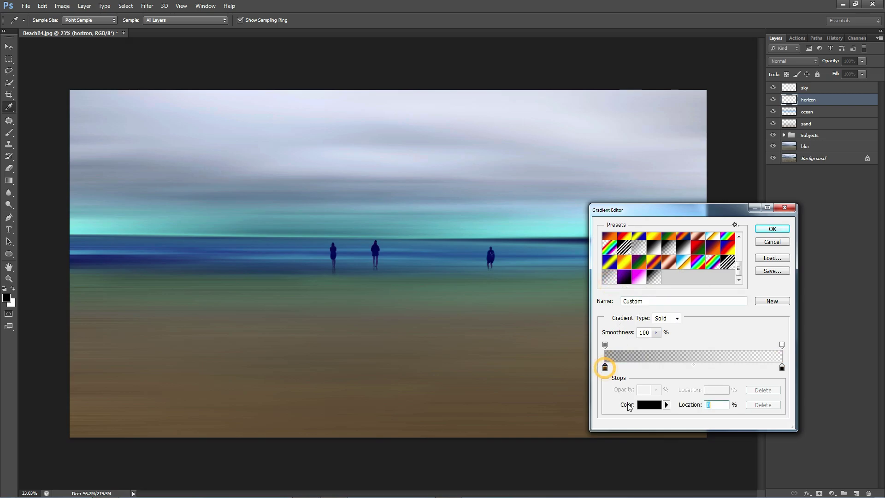
{"action": "left_click", "coordinate": [644, 406]}
{"action": "left_click", "coordinate": [638, 241]}
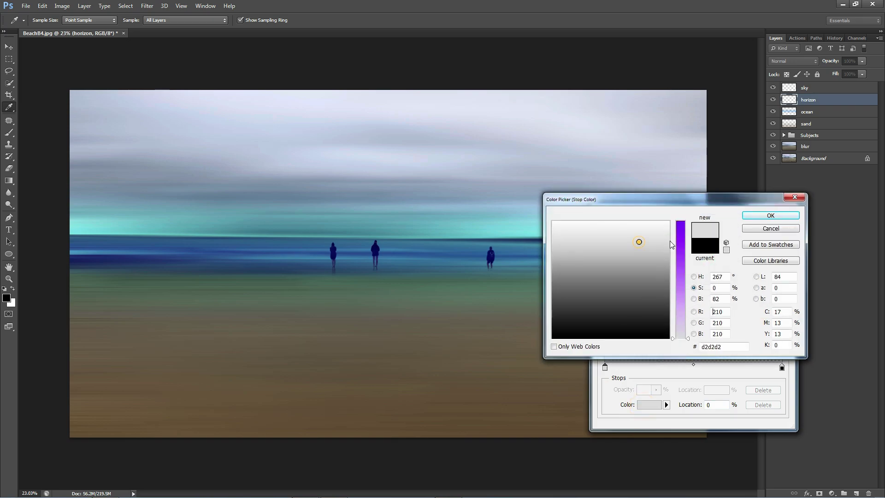
{"action": "left_click", "coordinate": [655, 254]}
{"action": "left_click", "coordinate": [682, 241]}
{"action": "left_click_drag", "start_coordinate": [585, 235], "coordinate": [559, 229]}
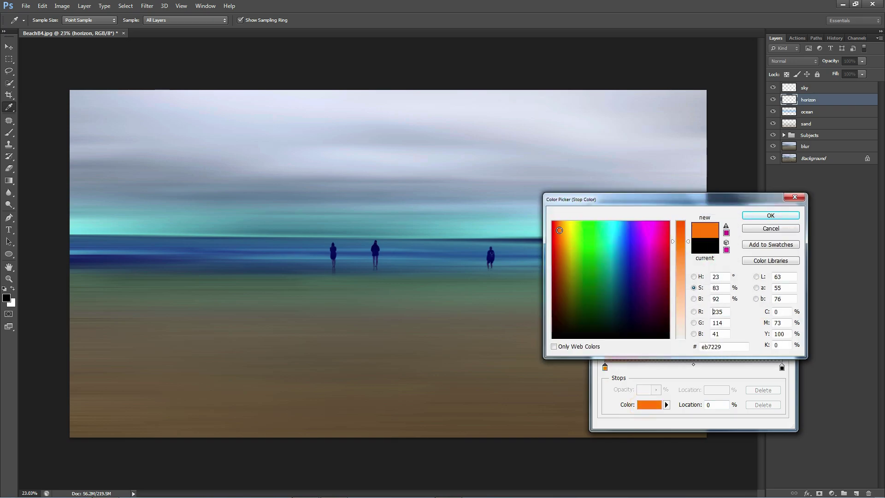
{"action": "left_click_drag", "start_coordinate": [688, 241], "coordinate": [688, 252]}
{"action": "left_click_drag", "start_coordinate": [560, 226], "coordinate": [558, 226]}
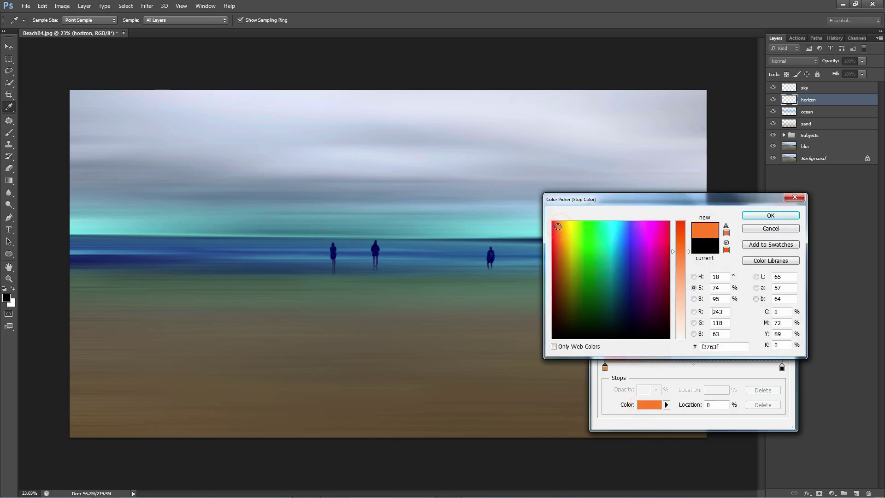
{"action": "left_click", "coordinate": [770, 215]}
{"action": "left_click", "coordinate": [770, 230]}
- Draw the orange band upward across the horizon at full opacity
{"action": "left_click_drag", "start_coordinate": [411, 241], "coordinate": [408, 274]}
{"action": "key", "text": "ctrl+z"}
{"action": "key", "text": "ctrl+z"}
{"action": "key", "text": "ctrl+z"}
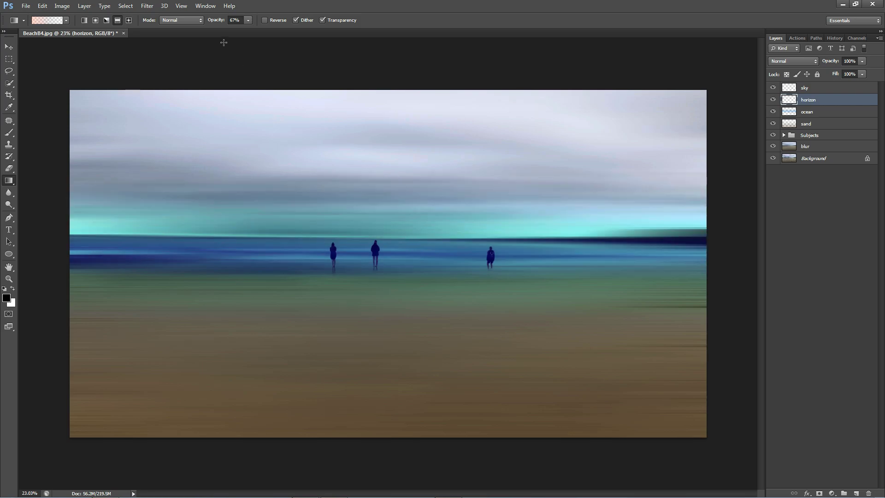
{"action": "left_click_drag", "start_coordinate": [219, 20], "coordinate": [249, 26]}
{"action": "left_click_drag", "start_coordinate": [420, 259], "coordinate": [419, 239]}
{"action": "key", "text": "v"}
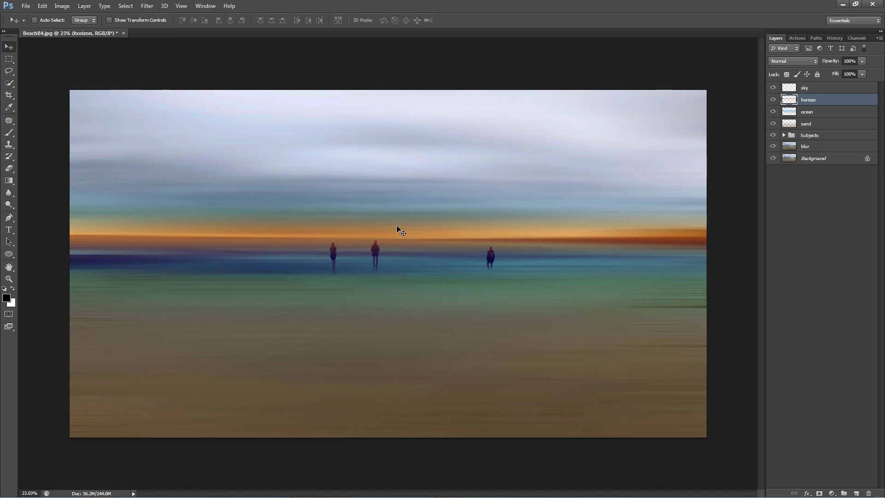
- Stretch the horizon layer taller with Free Transform
{"action": "key", "text": "ctrl+t"}
{"action": "mouse_move", "coordinate": [388, 197]}
{"action": "left_mouse_down"}
{"action": "mouse_move", "coordinate": [390, 184]}
{"action": "mouse_move", "coordinate": [388, 192]}
{"action": "left_mouse_up"}
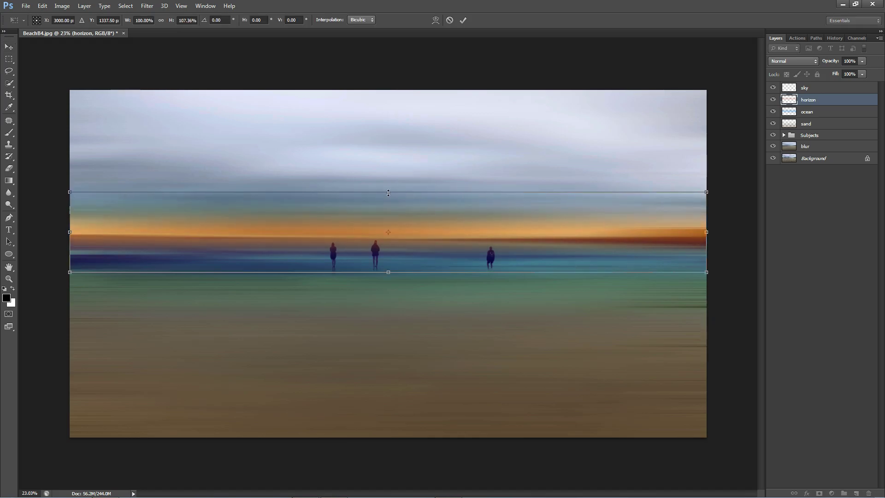
{"action": "key", "text": "Return"}
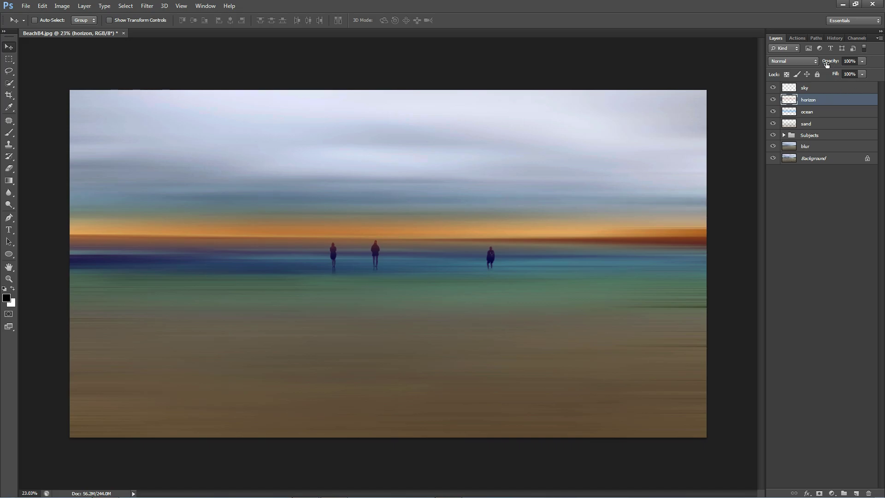
- Blend the horizon layer in Linear Light at 74% opacity, then select the sky layer
{"action": "left_click", "coordinate": [802, 61]}
{"action": "left_click", "coordinate": [788, 87]}
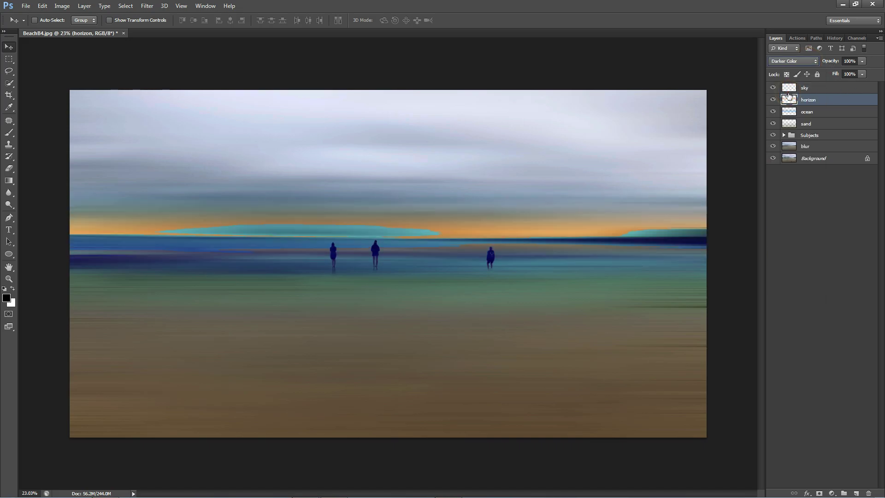
{"action": "key", "text": "Down"}
{"action": "key", "text": "Down"}
{"action": "key", "text": "Down"}
{"action": "key", "text": "Down"}
{"action": "key", "text": "Down"}
{"action": "key", "text": "Down"}
{"action": "key", "text": "Down"}
{"action": "key", "text": "Down"}
{"action": "key", "text": "Down"}
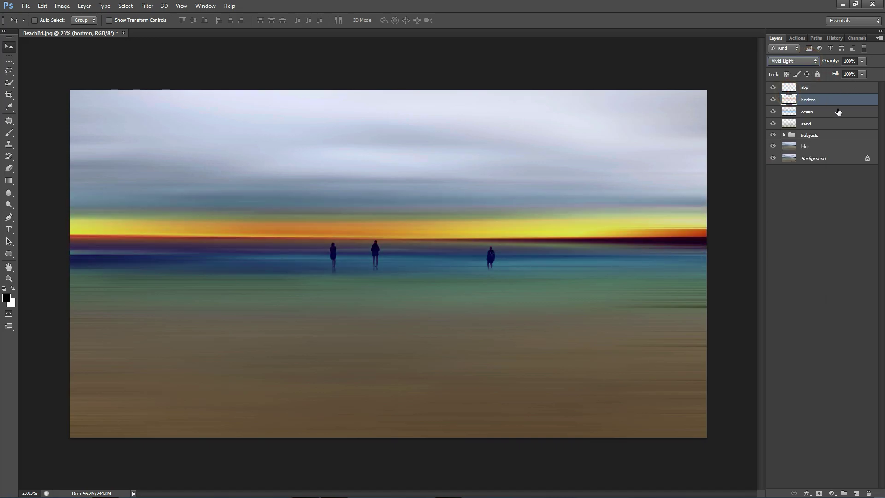
{"action": "key", "text": "Down"}
{"action": "key", "text": "Down"}
{"action": "key", "text": "Up"}
{"action": "left_click_drag", "start_coordinate": [833, 62], "coordinate": [822, 62]}
{"action": "left_click", "coordinate": [797, 61]}
{"action": "left_click", "coordinate": [790, 188]}
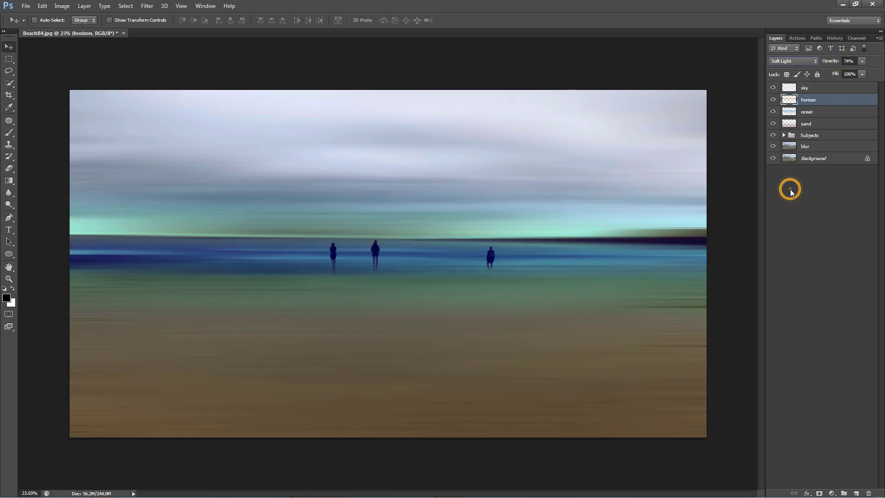
{"action": "key", "text": "Down"}
{"action": "key", "text": "Down"}
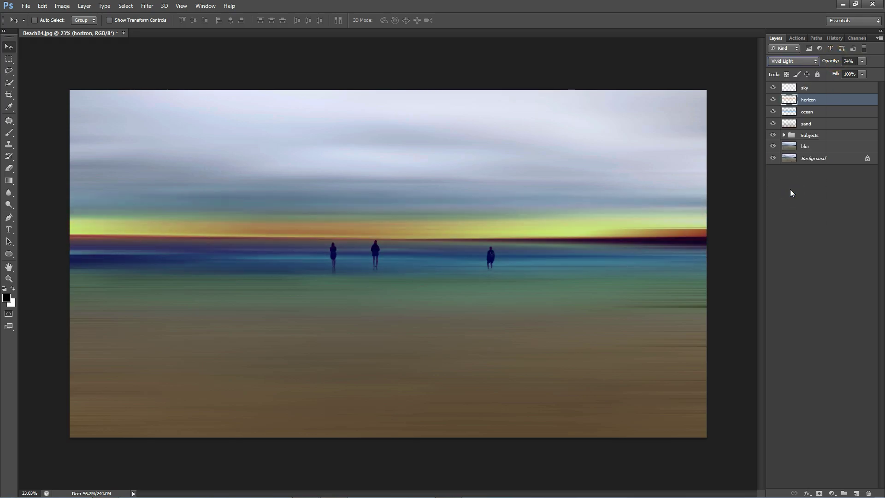
{"action": "key", "text": "Down"}
{"action": "key", "text": "Down"}
{"action": "key", "text": "Down"}
{"action": "key", "text": "Up"}
{"action": "key", "text": "Up"}
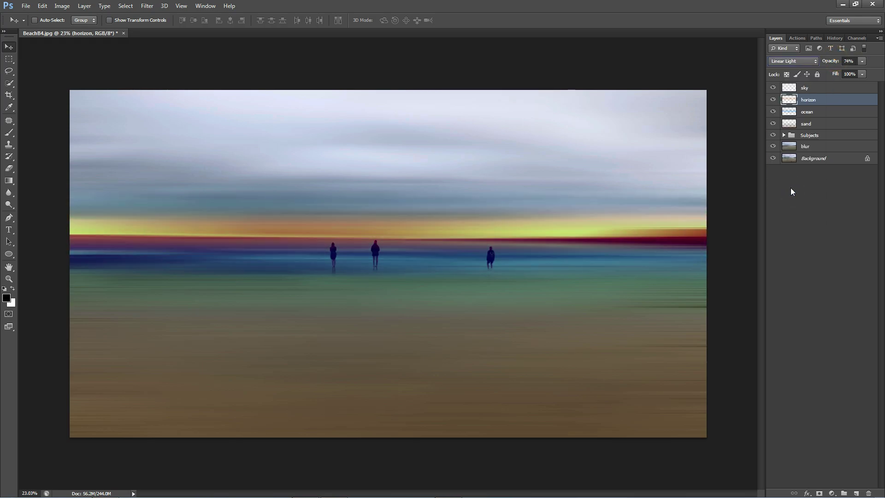
{"action": "left_click", "coordinate": [832, 90]}
- Try a blue-to-transparent gradient down from the sky top, then undo it
{"action": "left_click", "coordinate": [8, 181]}
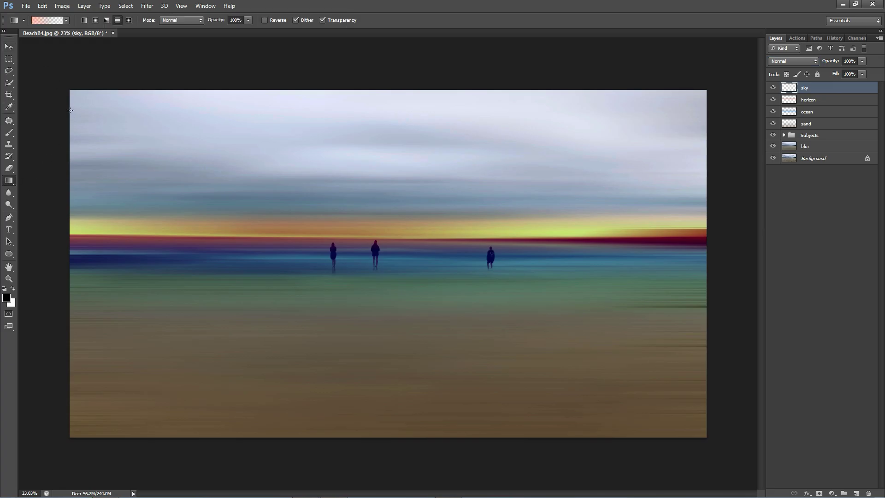
{"action": "left_click", "coordinate": [54, 20]}
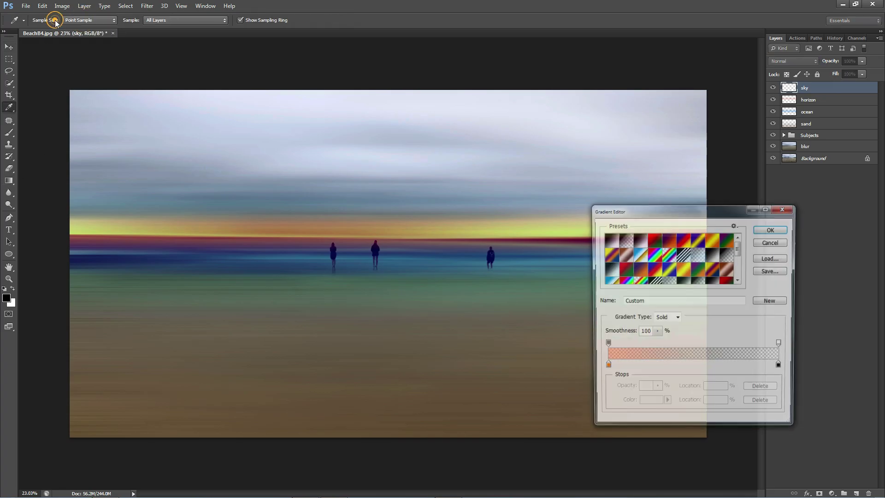
{"action": "left_click", "coordinate": [605, 367]}
{"action": "left_click", "coordinate": [648, 407]}
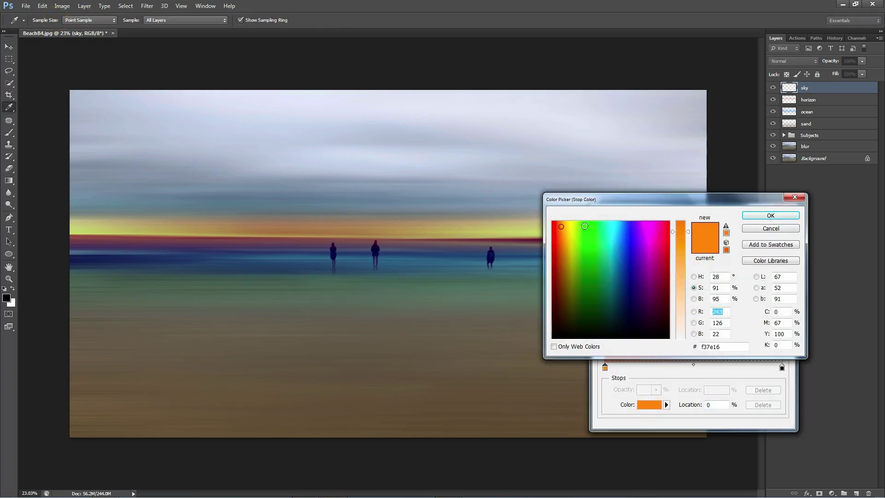
{"action": "left_click_drag", "start_coordinate": [584, 225], "coordinate": [628, 233]}
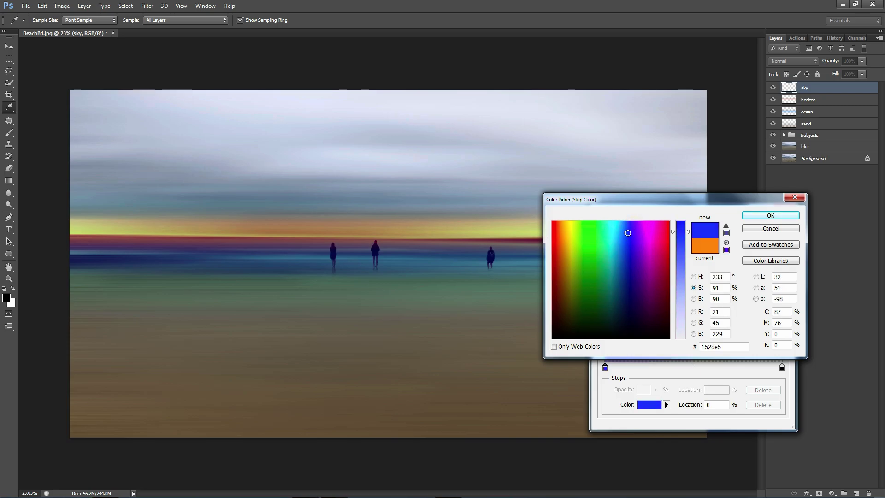
{"action": "left_click", "coordinate": [770, 216]}
{"action": "left_click", "coordinate": [767, 230]}
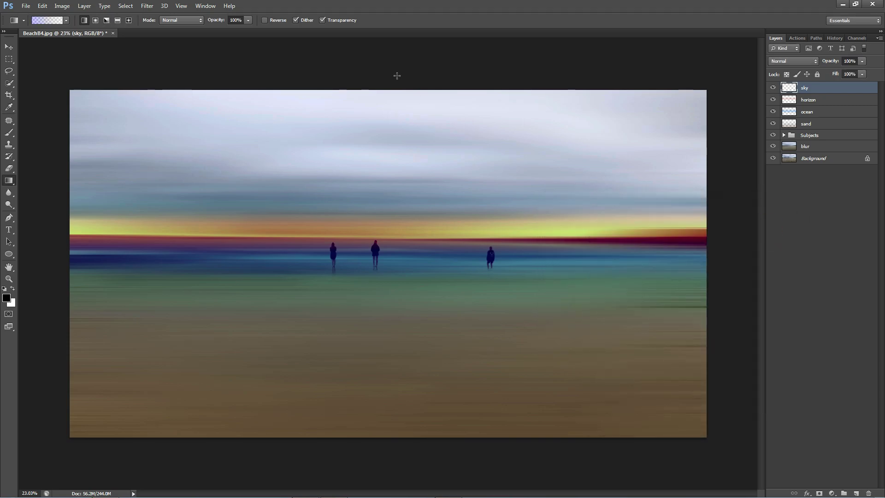
{"action": "left_click_drag", "start_coordinate": [397, 75], "coordinate": [396, 220]}
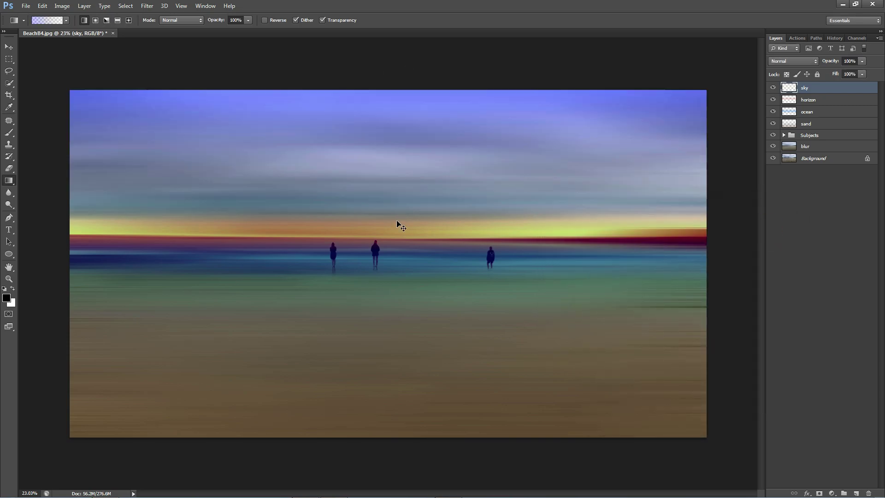
{"action": "key", "text": "ctrl+z"}
- Change the gradient's left stop to cyan #14c6e0 and test it on the sky
{"action": "left_click", "coordinate": [46, 20]}
{"action": "left_click", "coordinate": [604, 367]}
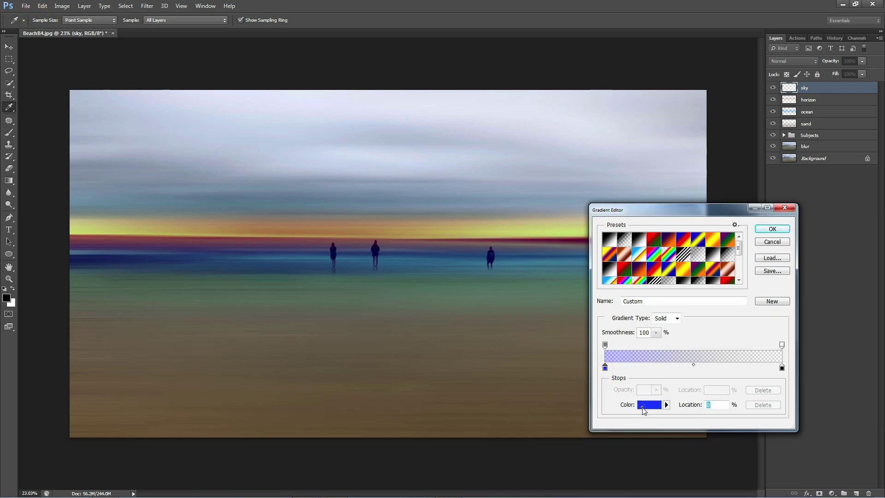
{"action": "left_click", "coordinate": [643, 410]}
{"action": "mouse_move", "coordinate": [571, 228]}
{"action": "left_mouse_down"}
{"action": "mouse_move", "coordinate": [601, 226]}
{"action": "mouse_move", "coordinate": [617, 245]}
{"action": "left_mouse_up"}
{"action": "left_click", "coordinate": [612, 235]}
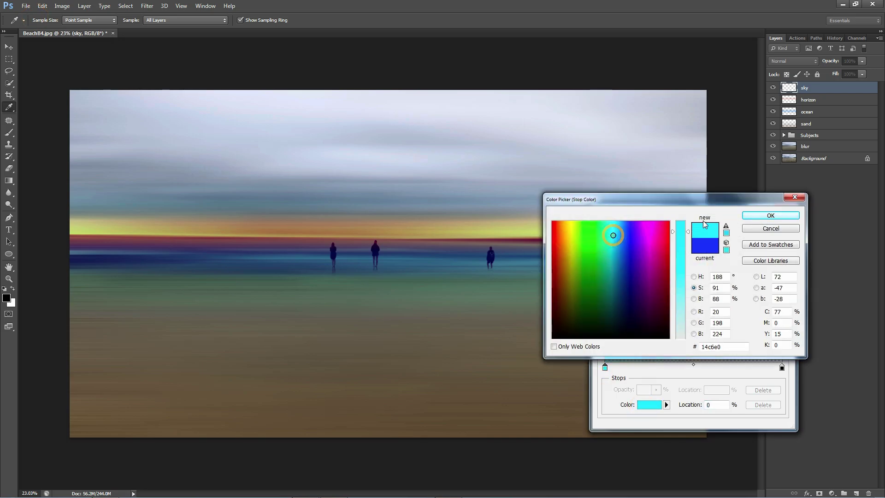
{"action": "left_click", "coordinate": [771, 215]}
{"action": "left_click", "coordinate": [766, 225]}
{"action": "left_click_drag", "start_coordinate": [406, 70], "coordinate": [403, 214]}
{"action": "key", "text": "ctrl+z"}
- At 78% gradient opacity, draw the cyan gradient vertically down from the sky top
{"action": "left_click_drag", "start_coordinate": [220, 21], "coordinate": [211, 21]}
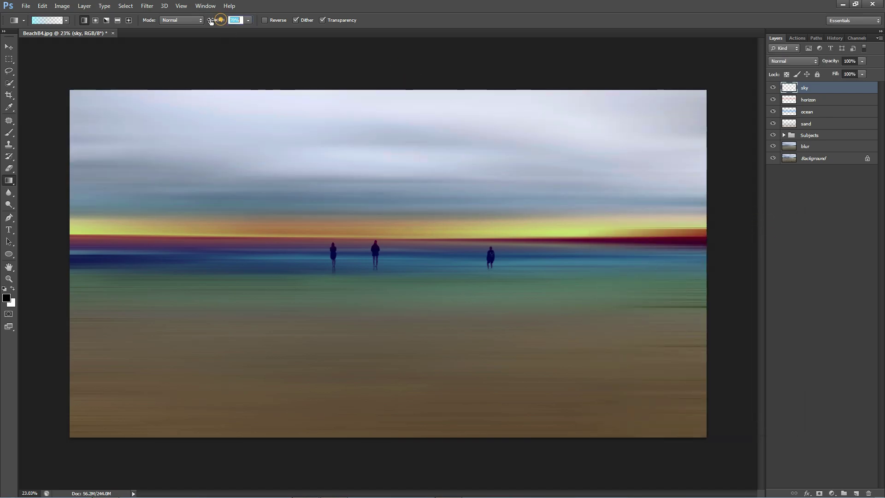
{"action": "left_click_drag", "start_coordinate": [365, 74], "coordinate": [360, 244]}
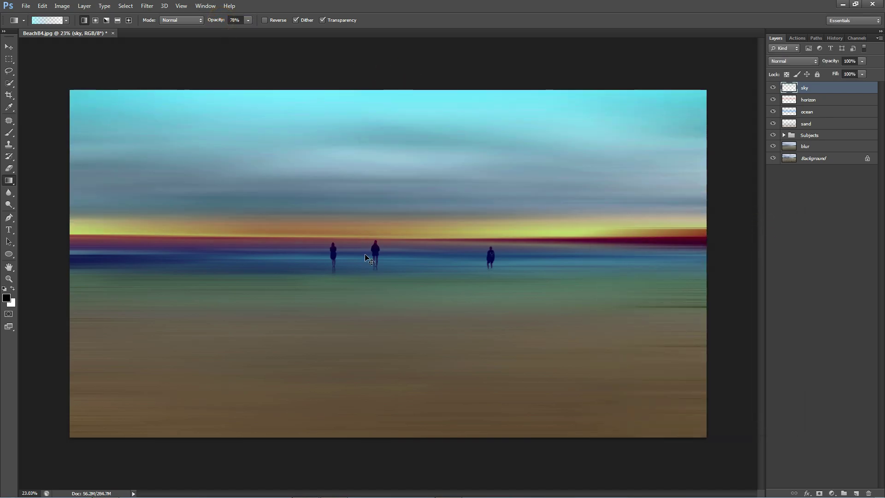
{"action": "key", "text": "ctrl+z"}
{"action": "left_click_drag", "start_coordinate": [425, 77], "coordinate": [422, 397]}
- Set the sky layer's blend mode to Pin Light at 59% opacity
{"action": "left_click", "coordinate": [811, 61]}
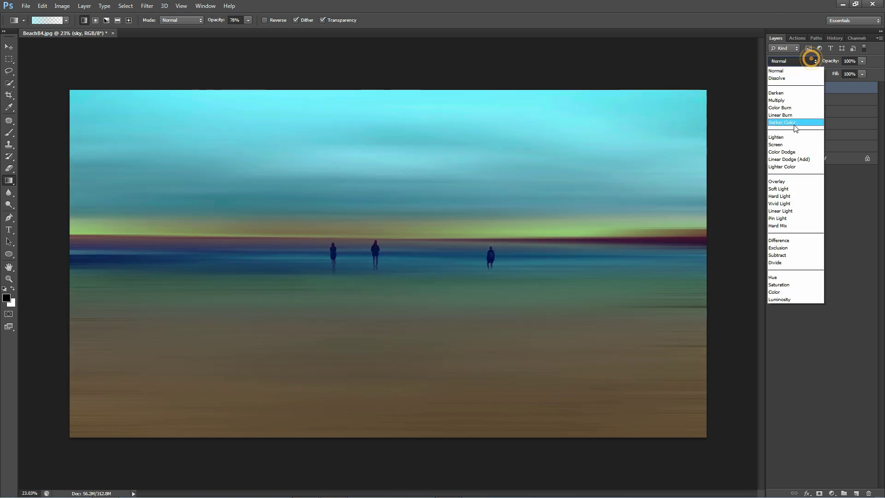
{"action": "left_click", "coordinate": [791, 137]}
{"action": "key", "text": "Down"}
{"action": "key", "text": "Down"}
{"action": "key", "text": "Down"}
{"action": "key", "text": "Down"}
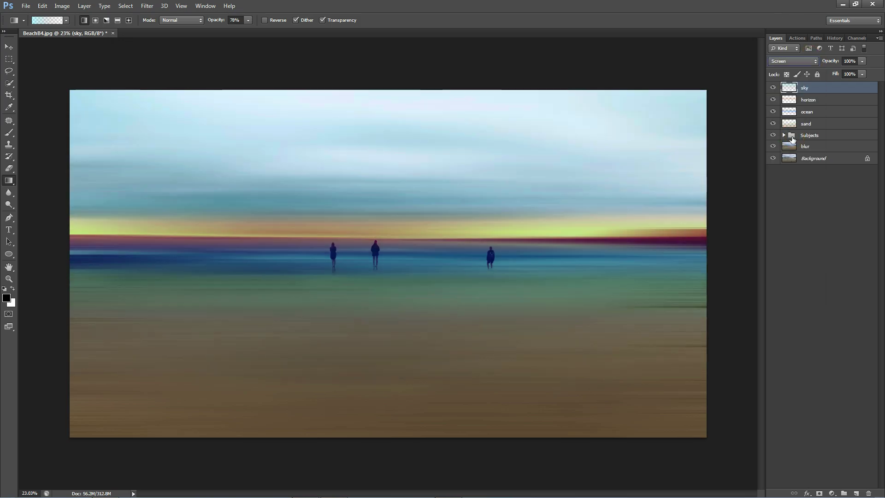
{"action": "key", "text": "Down"}
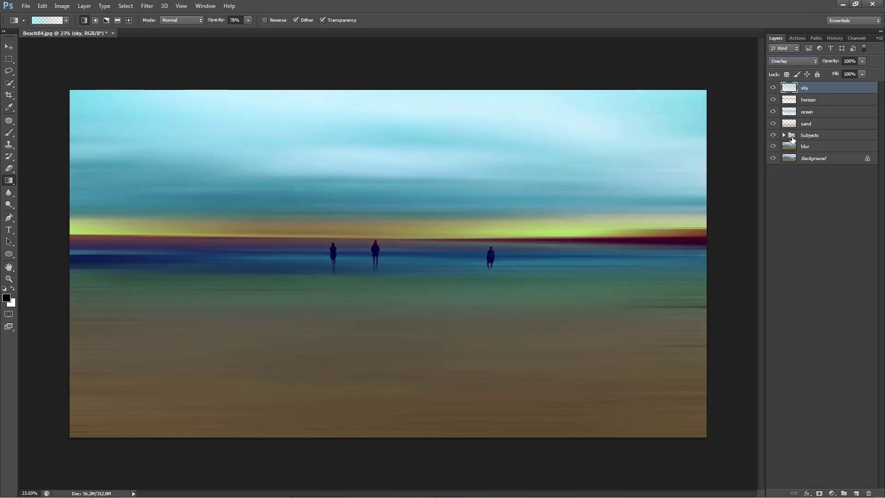
{"action": "left_click_drag", "start_coordinate": [833, 61], "coordinate": [825, 63]}
{"action": "left_click", "coordinate": [809, 62]}
{"action": "key", "text": "Down"}
{"action": "key", "text": "Down"}
{"action": "key", "text": "Down"}
{"action": "key", "text": "Down"}
{"action": "key", "text": "Down"}
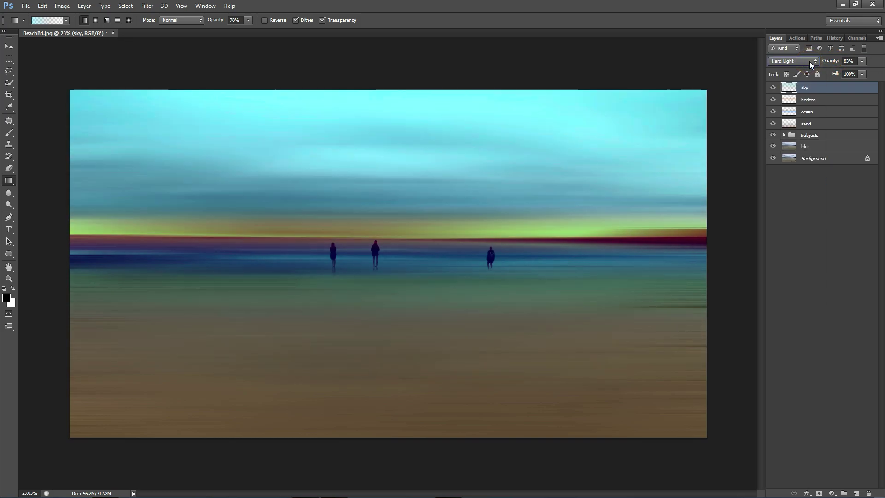
{"action": "key", "text": "Down"}
{"action": "key", "text": "Up"}
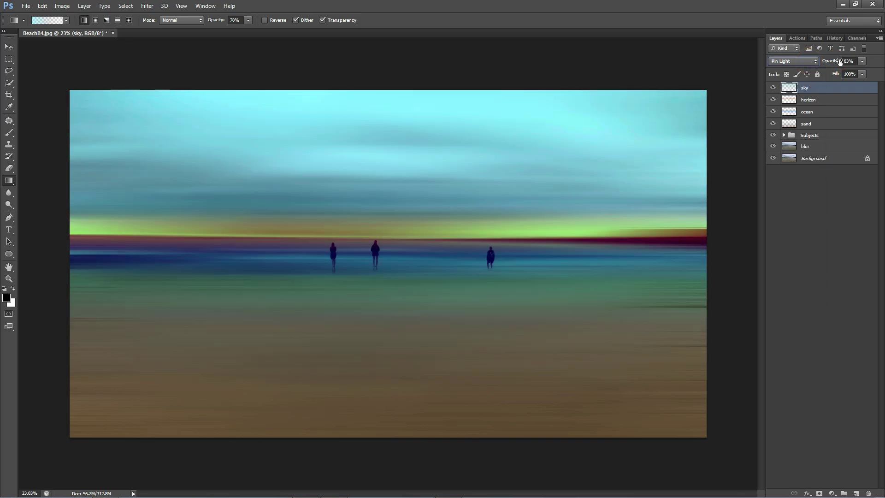
{"action": "left_click_drag", "start_coordinate": [835, 62], "coordinate": [821, 63]}
- Select the ocean layer, keeping the original layer order, and add a layer mask to it
{"action": "left_click", "coordinate": [807, 99]}
{"action": "left_click", "coordinate": [814, 113]}
{"action": "left_click_drag", "start_coordinate": [808, 99], "coordinate": [817, 121]}
{"action": "key", "text": "ctrl+z"}
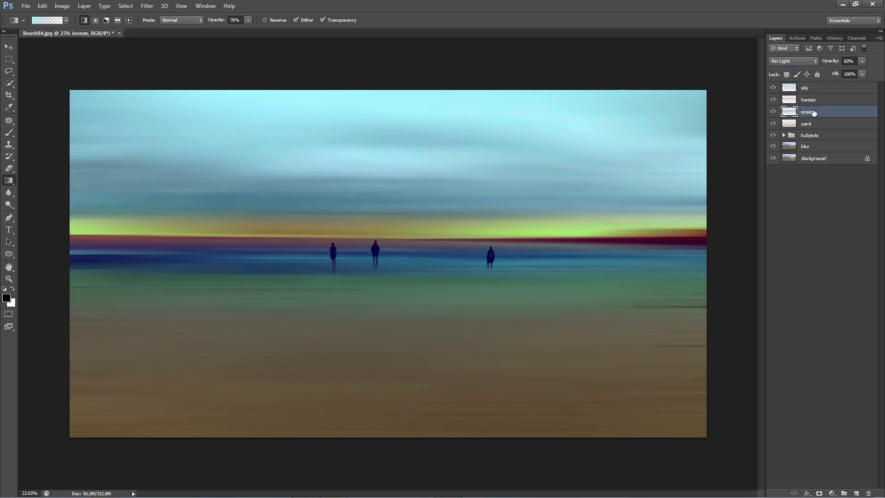
{"action": "left_click", "coordinate": [820, 492]}
- With a 400-pixel brush, soften the red-brown band along the horizon on the ocean mask
{"action": "left_click", "coordinate": [13, 136]}
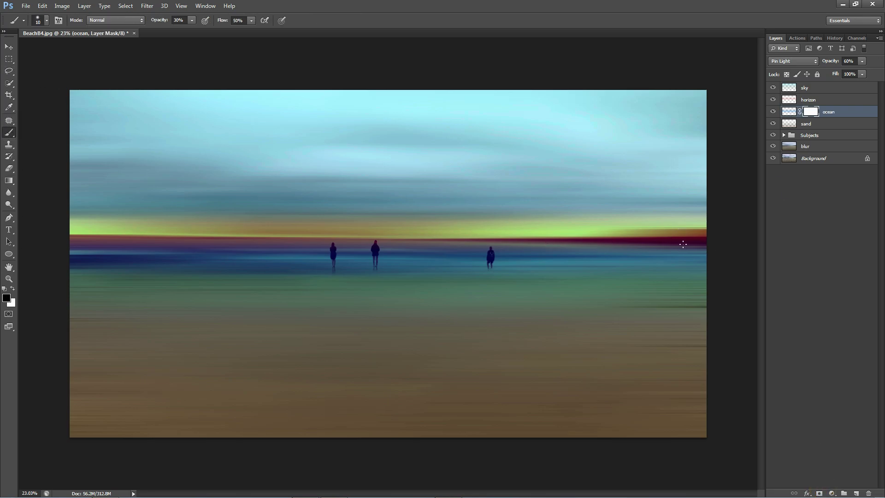
{"action": "key", "text": "bracketright"}
{"action": "key", "text": "bracketright"}
{"action": "mouse_move", "coordinate": [704, 227]}
{"action": "left_mouse_down"}
{"action": "mouse_move", "coordinate": [621, 222]}
{"action": "mouse_move", "coordinate": [587, 235]}
{"action": "mouse_move", "coordinate": [79, 226]}
{"action": "left_mouse_up"}
{"action": "key", "text": "bracketleft"}
{"action": "key", "text": "bracketleft"}
{"action": "key", "text": "bracketleft"}
{"action": "key", "text": "bracketleft"}
{"action": "left_click", "coordinate": [701, 239]}
{"action": "key", "text": "bracketleft"}
- Toggle the ocean, horizon and sand layers' visibility to compare their effect
{"action": "left_click", "coordinate": [773, 113]}
{"action": "left_click", "coordinate": [773, 112]}
{"action": "left_click", "coordinate": [772, 100]}
{"action": "left_click", "coordinate": [772, 100]}
{"action": "left_click", "coordinate": [772, 123]}
{"action": "left_click", "coordinate": [773, 124]}
- With a 700-pixel brush, fade the green tint in the water below the horizon
{"action": "key", "text": "bracketright"}
{"action": "key", "text": "bracketright"}
{"action": "key", "text": "bracketright"}
{"action": "key", "text": "bracketright"}
{"action": "key", "text": "bracketright"}
{"action": "key", "text": "bracketright"}
{"action": "key", "text": "bracketright"}
{"action": "key", "text": "bracketright"}
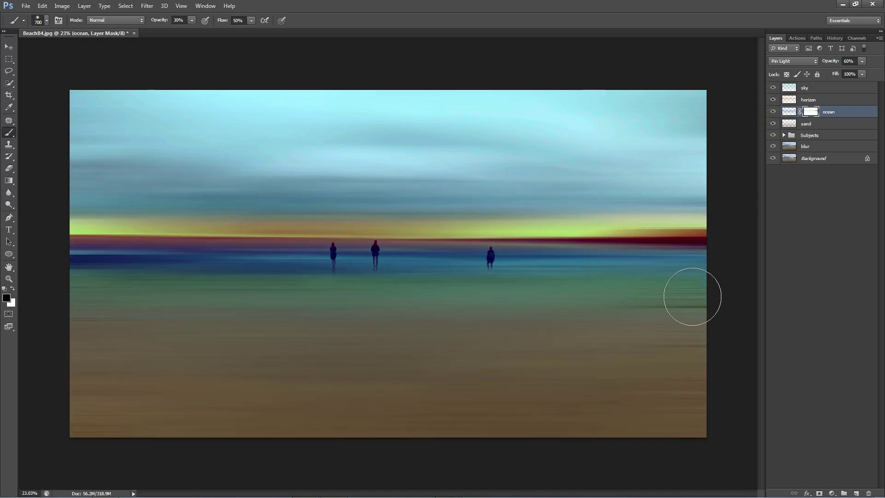
{"action": "left_click", "coordinate": [691, 302]}
{"action": "mouse_move", "coordinate": [242, 308]}
{"action": "left_mouse_down"}
{"action": "mouse_move", "coordinate": [420, 299]}
{"action": "mouse_move", "coordinate": [76, 302]}
{"action": "left_mouse_up"}
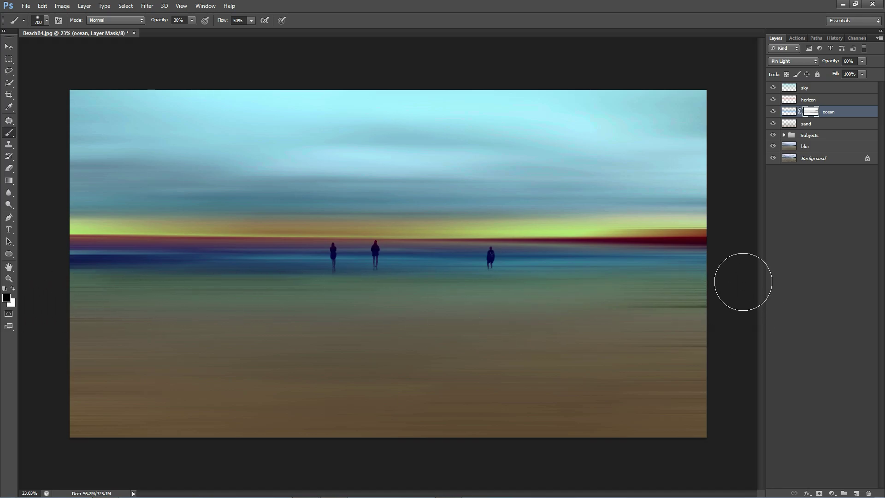
{"action": "left_click", "coordinate": [816, 87]}
- Group the sky, horizon, ocean and sand layers and name the group 'sunset tones'
{"action": "left_click", "coordinate": [825, 124], "text": "shift"}
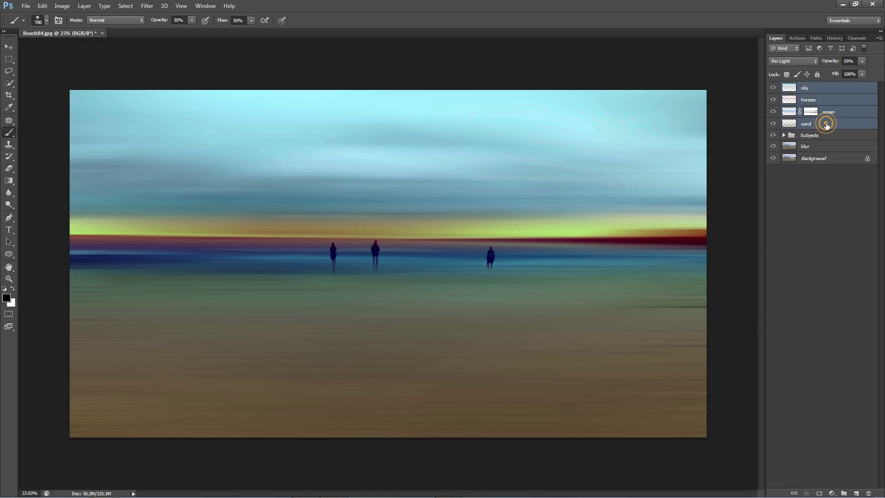
{"action": "key", "text": "ctrl+g"}
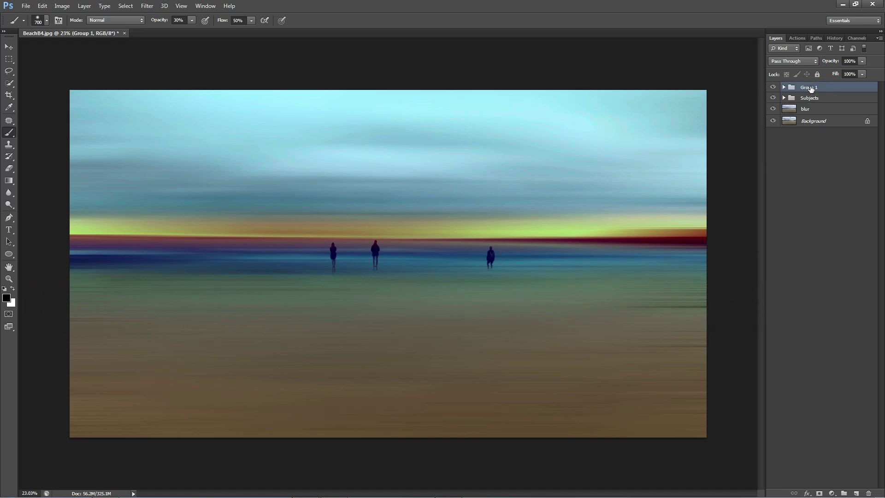
{"action": "double_click", "coordinate": [810, 87]}
{"action": "type", "text": "sunset"}
{"action": "key", "text": "Return"}
{"action": "key", "text": "Return"}
- Check the group's effect by toggling it, then add a mask to sunset tones
{"action": "left_click", "coordinate": [772, 87]}
{"action": "left_click", "coordinate": [772, 86]}
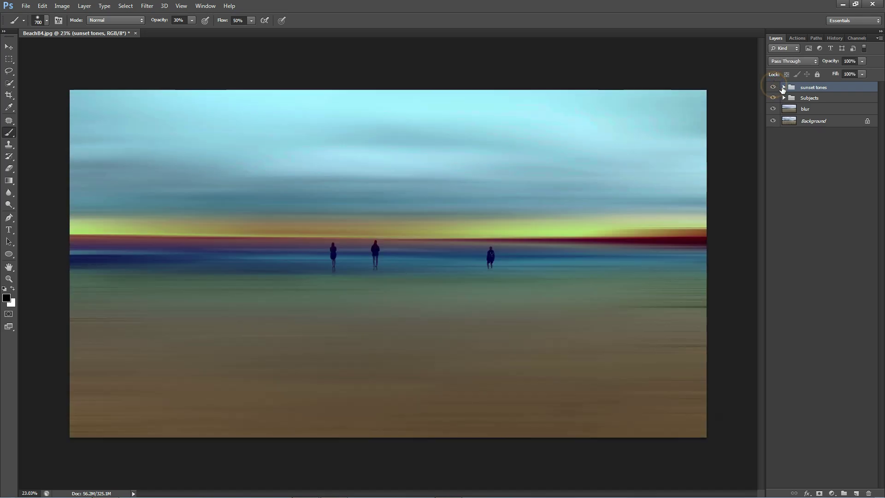
{"action": "left_click", "coordinate": [818, 493]}
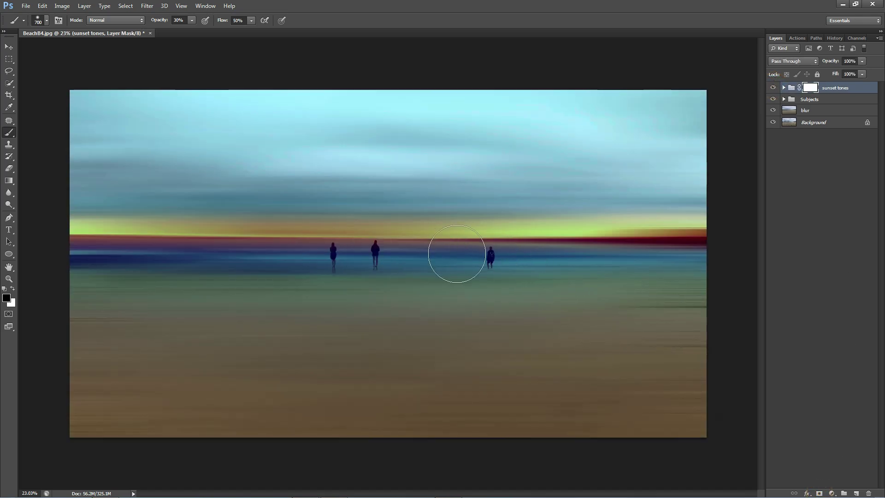
- Shrink the brush to 90 pixels and load Layer 1's rightmost figure as a selection
{"action": "key", "text": "bracketleft"}
{"action": "key", "text": "bracketleft"}
{"action": "key", "text": "bracketleft"}
{"action": "key", "text": "bracketleft"}
{"action": "key", "text": "bracketleft"}
{"action": "key", "text": "bracketleft"}
{"action": "key", "text": "bracketleft"}
{"action": "key", "text": "bracketleft"}
{"action": "key", "text": "bracketleft"}
{"action": "key", "text": "bracketleft"}
{"action": "key", "text": "bracketleft"}
{"action": "left_click", "coordinate": [808, 101]}
{"action": "left_click", "coordinate": [783, 99]}
{"action": "left_click", "coordinate": [797, 111]}
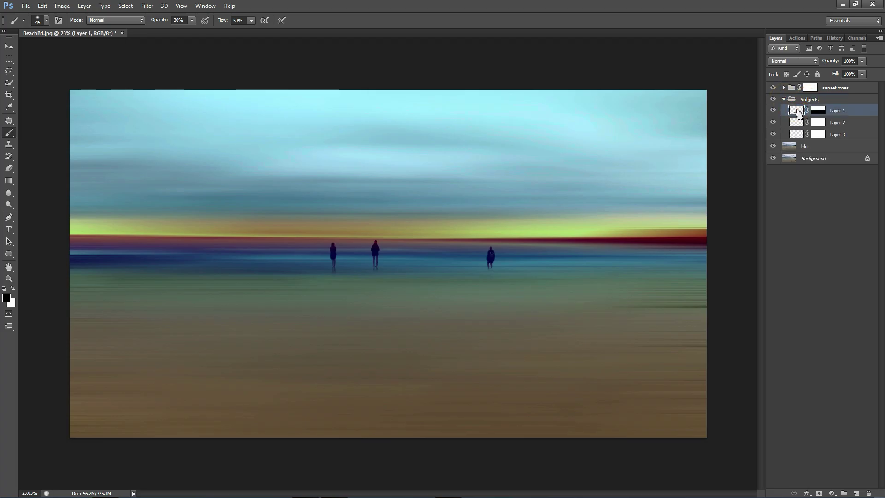
{"action": "left_click", "coordinate": [798, 112], "text": "ctrl"}
{"action": "scroll", "coordinate": [505, 281], "scroll_direction": "up", "scroll_amount": 5}
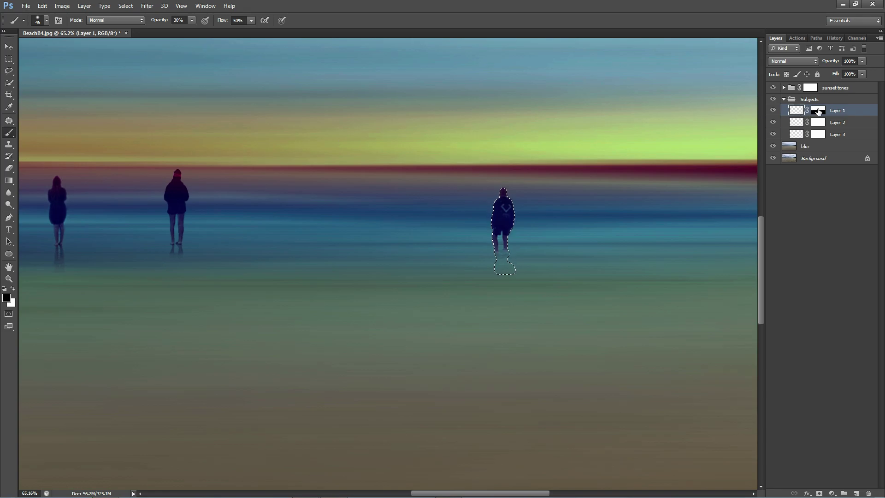
{"action": "left_click", "coordinate": [817, 111]}
- Set the brush opacity to 70% and target the sunset tones group's mask
{"action": "left_click", "coordinate": [179, 20]}
{"action": "left_click", "coordinate": [173, 21]}
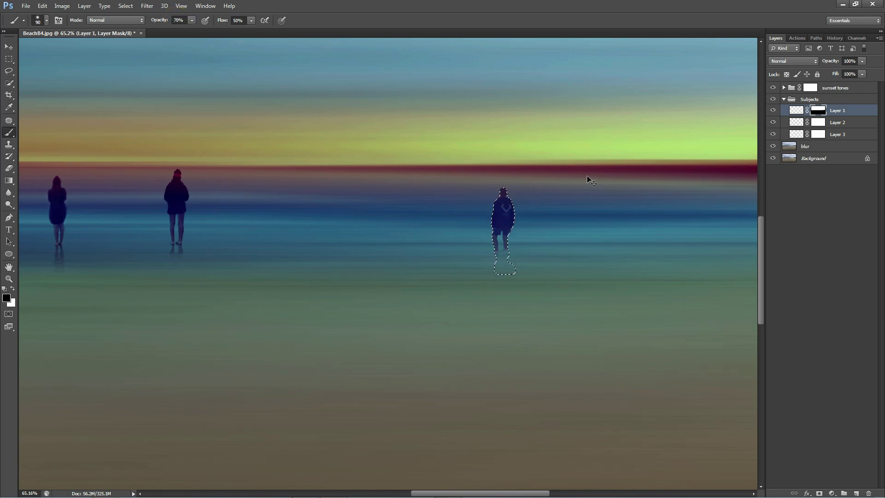
{"action": "key", "text": "ctrl+alt+z"}
{"action": "key", "text": "ctrl+alt+z"}
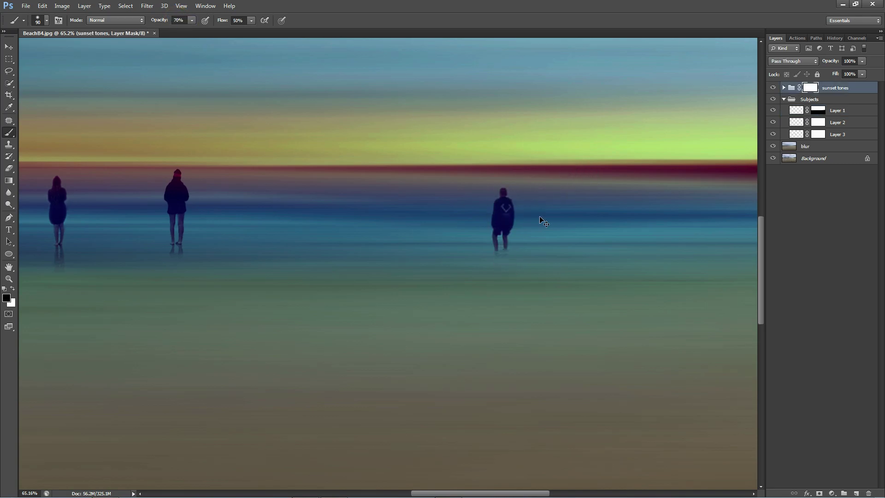
{"action": "key", "text": "ctrl+z"}
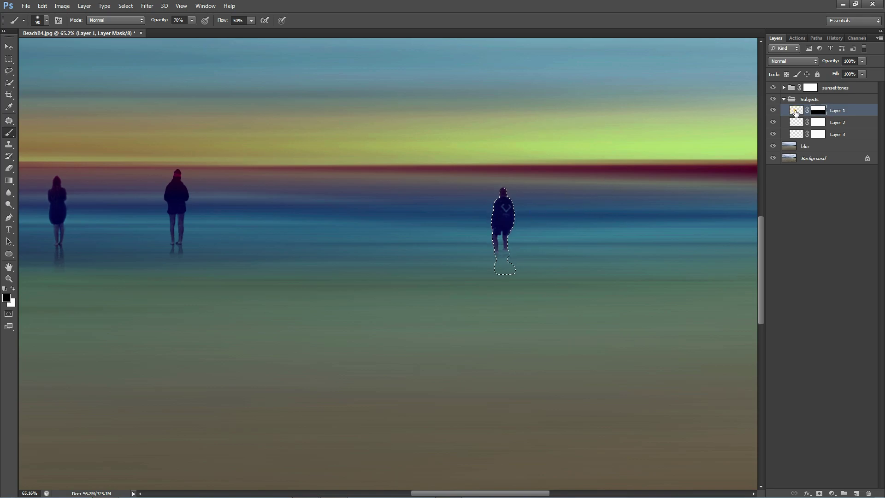
{"action": "left_click", "coordinate": [796, 111]}
{"action": "left_click", "coordinate": [783, 99]}
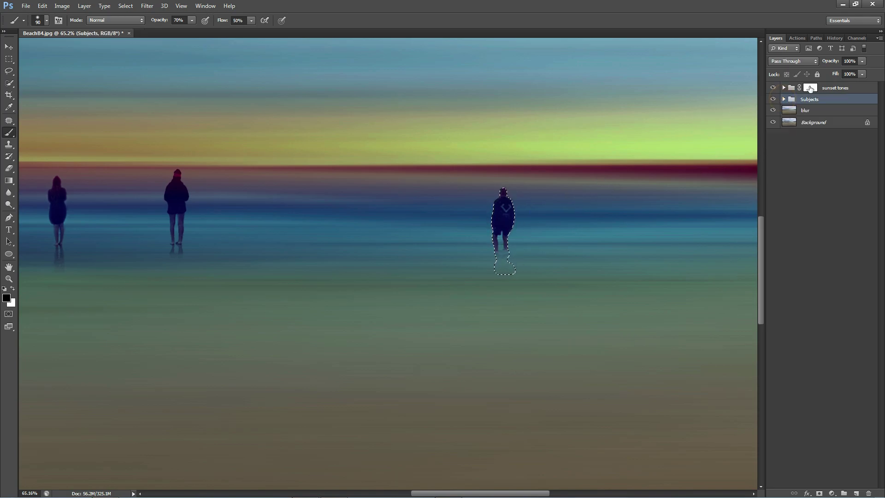
{"action": "left_click", "coordinate": [809, 87]}
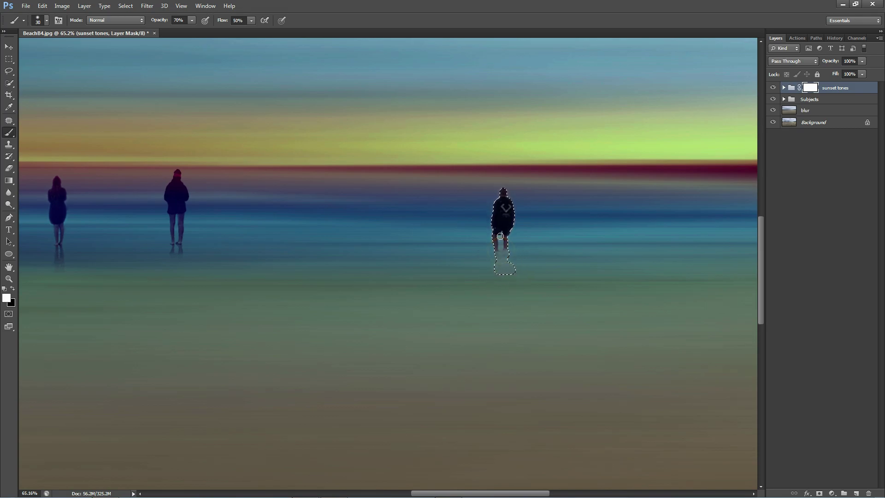
- Select Layer 2 in the Subjects group and drag across the middle of the canvas
{"action": "left_click", "coordinate": [783, 99]}
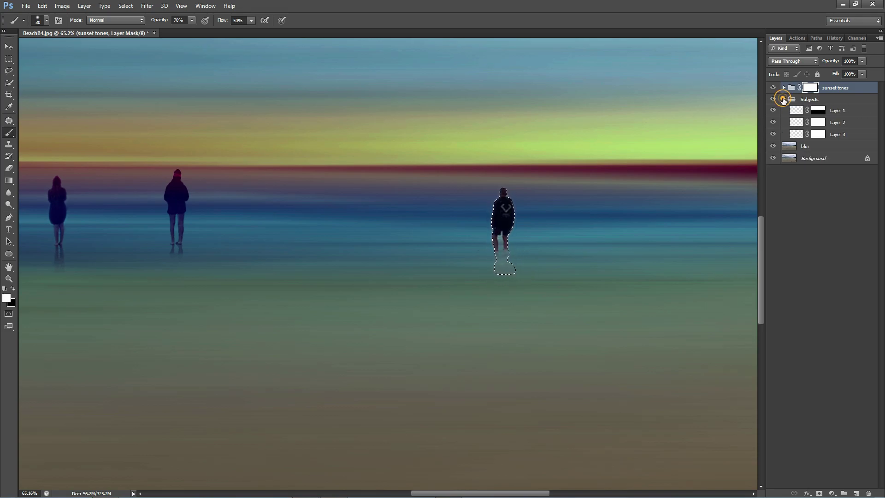
{"action": "left_click", "coordinate": [795, 122]}
{"action": "left_click_drag", "start_coordinate": [300, 277], "coordinate": [512, 277]}
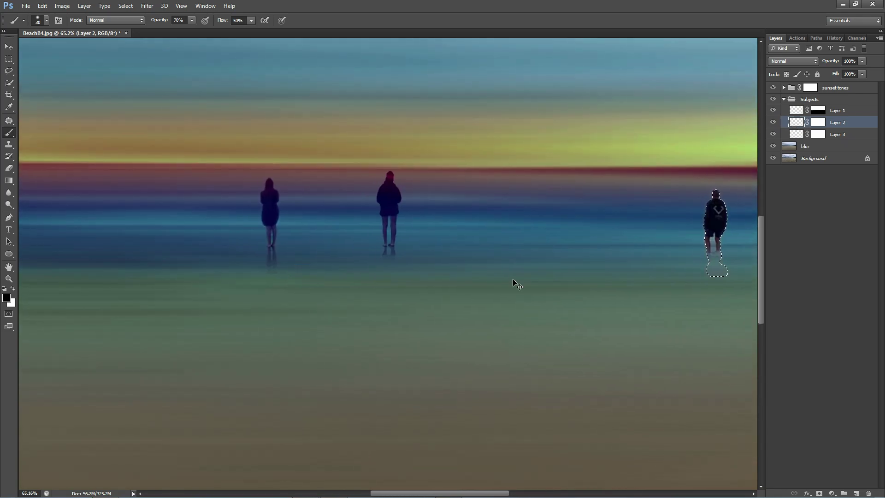
- Paint black on the sunset tones mask inside the middle figure's selection, including its legs
{"action": "left_click", "coordinate": [789, 121], "text": "ctrl"}
{"action": "left_click", "coordinate": [809, 87]}
{"action": "key", "text": "x"}
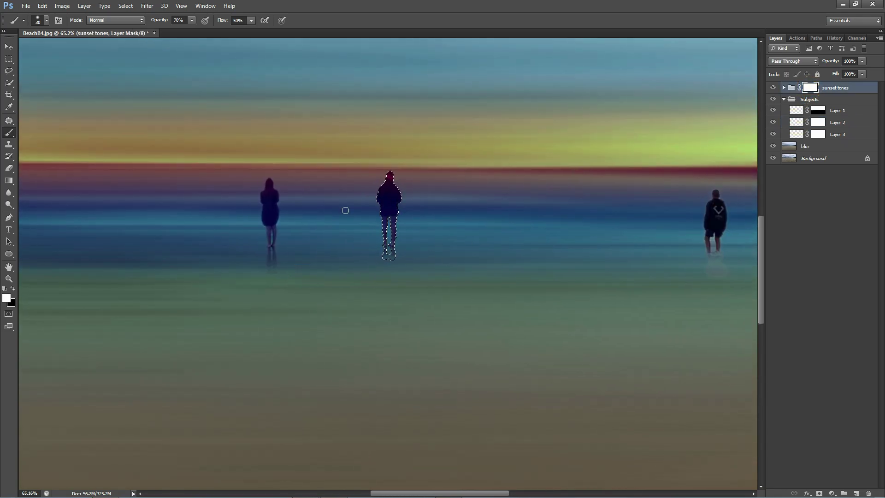
{"action": "key", "text": "bracketright"}
{"action": "key", "text": "bracketright"}
{"action": "mouse_move", "coordinate": [389, 178]}
{"action": "left_mouse_down"}
{"action": "mouse_move", "coordinate": [385, 206]}
{"action": "mouse_move", "coordinate": [399, 202]}
{"action": "mouse_move", "coordinate": [380, 267]}
{"action": "left_mouse_up"}
{"action": "key", "text": "x"}
{"action": "scroll", "coordinate": [392, 205], "scroll_direction": "up", "scroll_amount": 7}
{"action": "left_click_drag", "start_coordinate": [399, 213], "coordinate": [399, 282]}
{"action": "mouse_move", "coordinate": [385, 266]}
{"action": "left_mouse_down"}
{"action": "mouse_move", "coordinate": [384, 146]}
{"action": "mouse_move", "coordinate": [512, 167]}
{"action": "mouse_move", "coordinate": [380, 270]}
{"action": "left_mouse_up"}
{"action": "scroll", "coordinate": [485, 257], "scroll_direction": "down", "scroll_amount": 10}
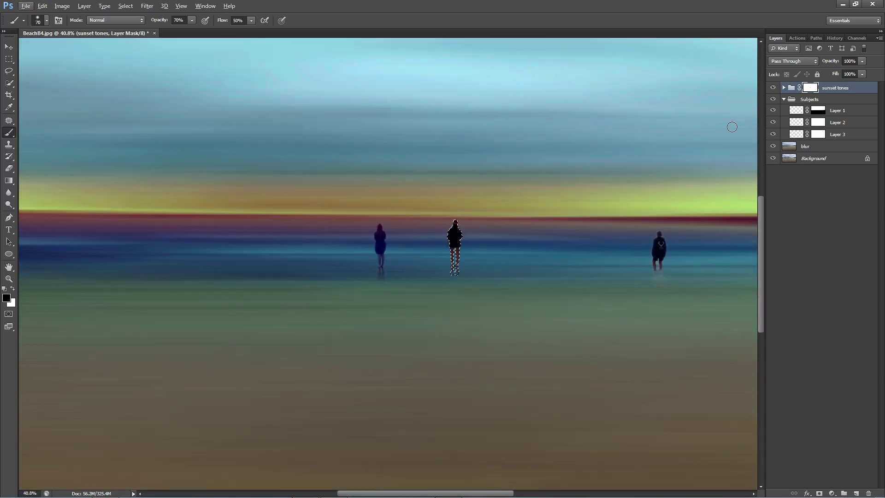
- Load the left figure from Layer 3 as a selection and set a 9-pixel brush on the sunset tones mask
{"action": "left_click", "coordinate": [796, 134]}
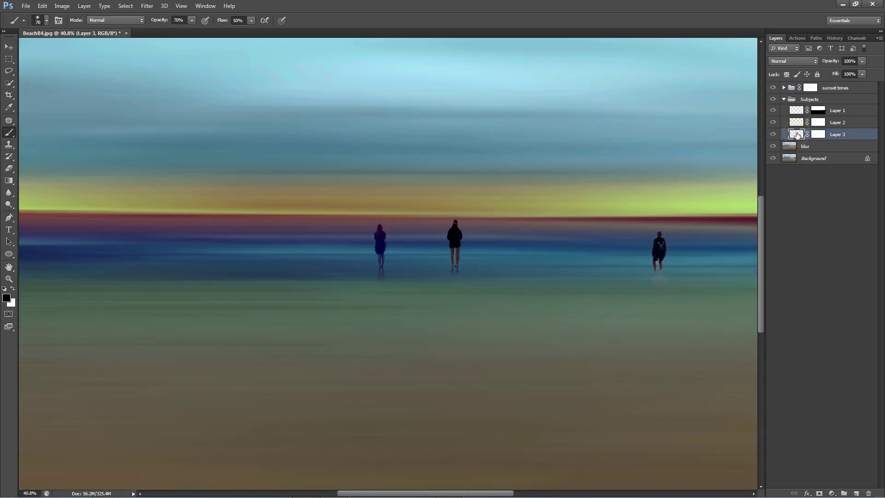
{"action": "left_click", "coordinate": [797, 135], "text": "ctrl"}
{"action": "scroll", "coordinate": [387, 251], "scroll_direction": "up", "scroll_amount": 4}
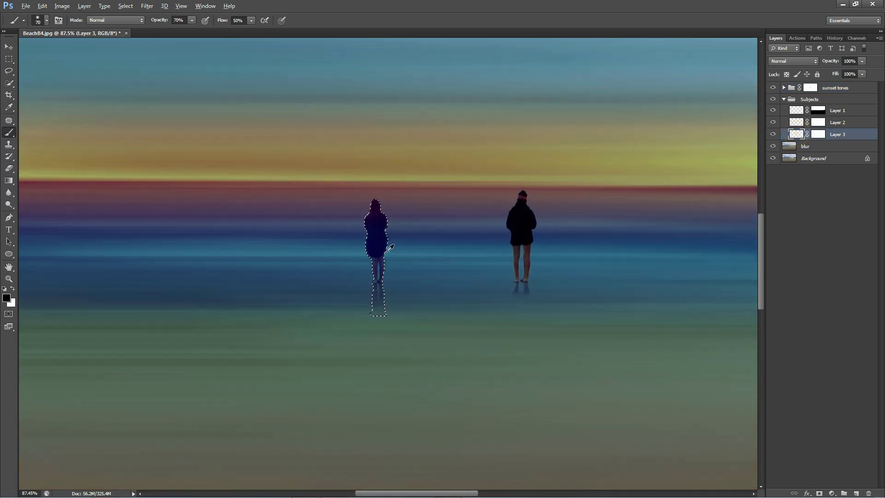
{"action": "left_click", "coordinate": [810, 87]}
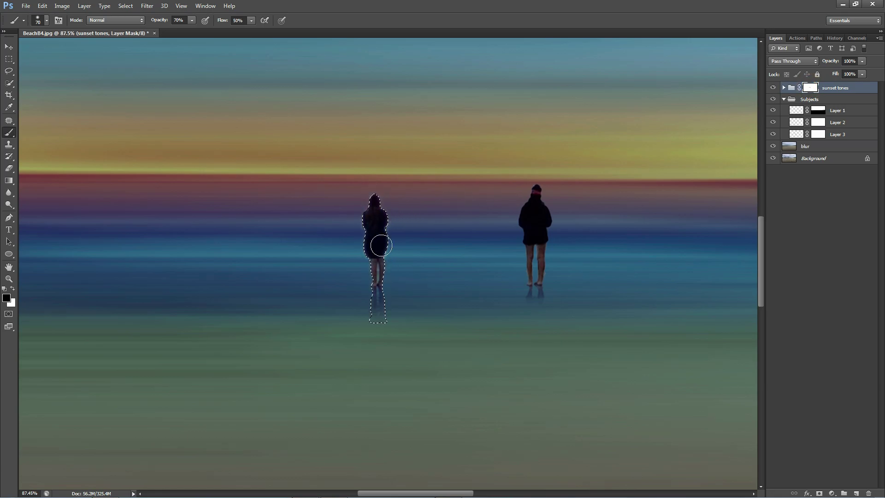
{"action": "scroll", "coordinate": [377, 258], "scroll_direction": "up", "scroll_amount": 3}
{"action": "key", "text": "bracketleft"}
{"action": "key", "text": "bracketleft"}
{"action": "key", "text": "bracketleft"}
{"action": "key", "text": "bracketleft"}
{"action": "key", "text": "bracketleft"}
{"action": "key", "text": "bracketleft"}
{"action": "key", "text": "bracketleft"}
{"action": "key", "text": "bracketleft"}
{"action": "key", "text": "bracketleft"}
{"action": "key", "text": "bracketleft"}
{"action": "key", "text": "bracketleft"}
{"action": "key", "text": "bracketright"}
{"action": "key", "text": "bracketright"}
{"action": "key", "text": "bracketright"}
{"action": "key", "text": "bracketright"}
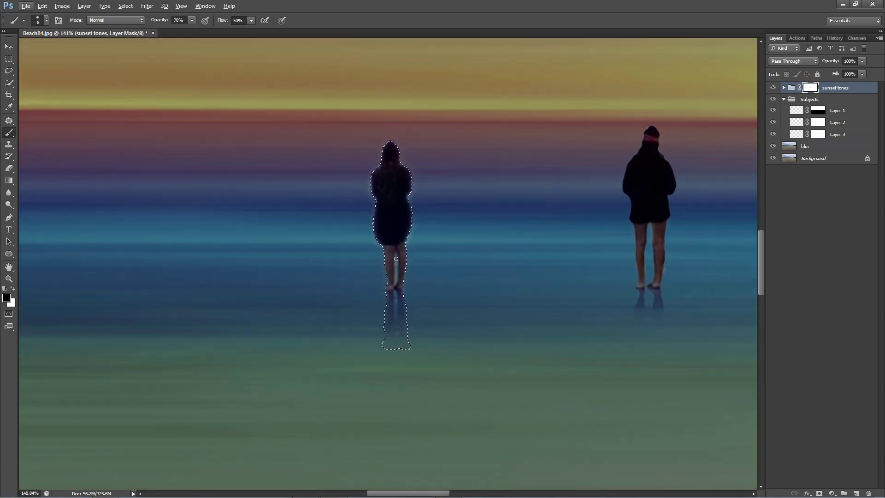
- Paint white between the left figure's legs, deselect, and touch up its mask edges
{"action": "key", "text": "x"}
{"action": "left_click_drag", "start_coordinate": [395, 255], "coordinate": [396, 325]}
{"action": "left_click", "coordinate": [382, 246]}
{"action": "left_click", "coordinate": [381, 247]}
{"action": "key", "text": "ctrl+d"}
{"action": "left_click", "coordinate": [373, 198]}
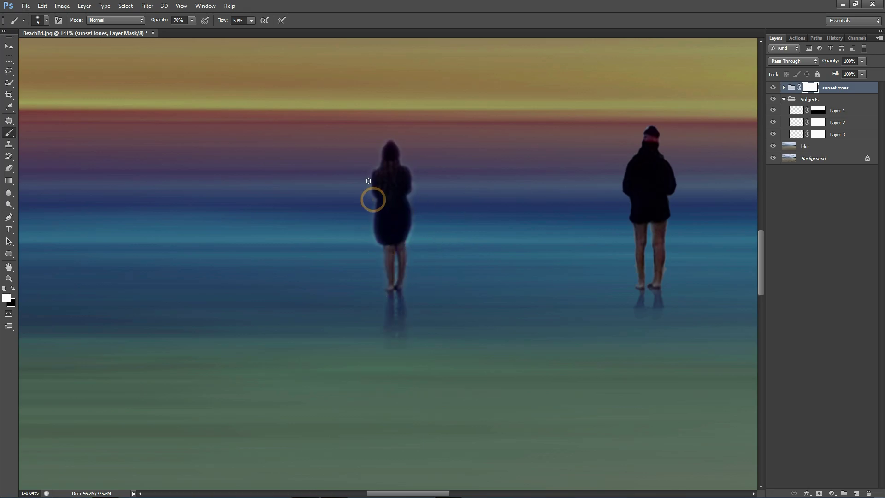
{"action": "left_click", "coordinate": [410, 241]}
- Paint black on Layer 2's mask along the edges of the right figure's legs
{"action": "scroll", "coordinate": [704, 226], "scroll_direction": "down", "scroll_amount": 1}
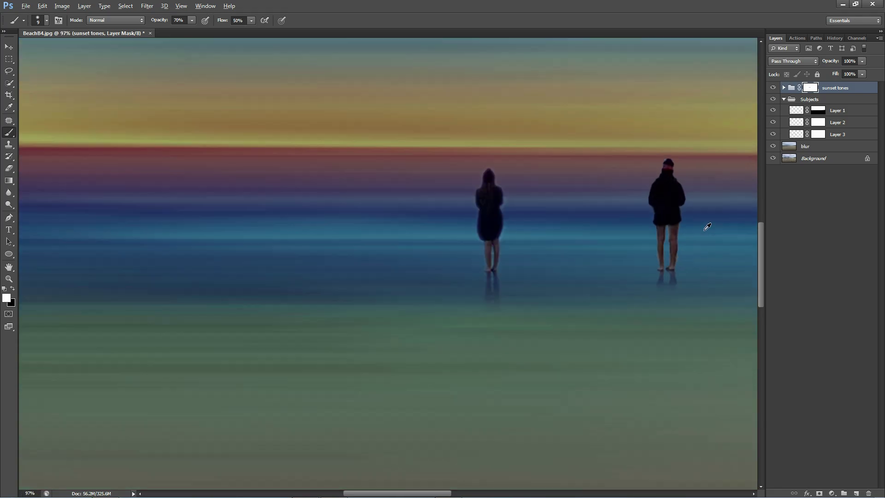
{"action": "scroll", "coordinate": [691, 276], "scroll_direction": "up", "scroll_amount": 3}
{"action": "left_click", "coordinate": [773, 122]}
{"action": "left_click", "coordinate": [773, 122]}
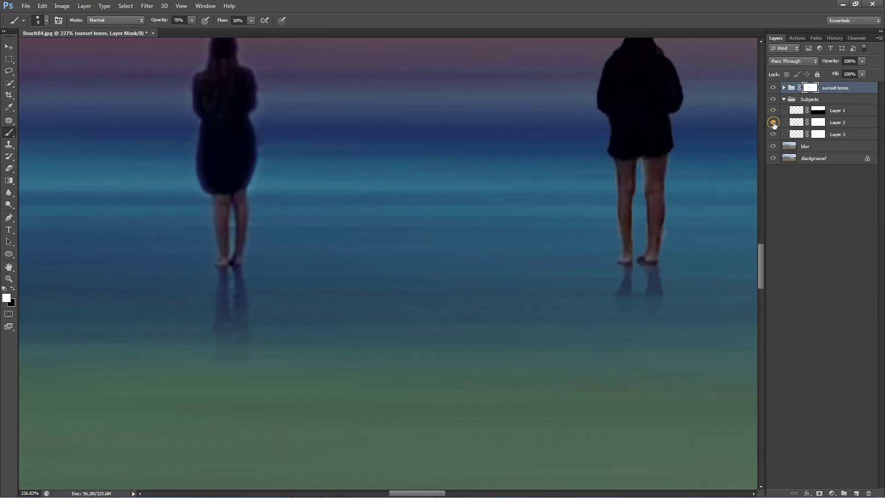
{"action": "left_click", "coordinate": [817, 122]}
{"action": "left_click", "coordinate": [664, 227]}
{"action": "key", "text": "x"}
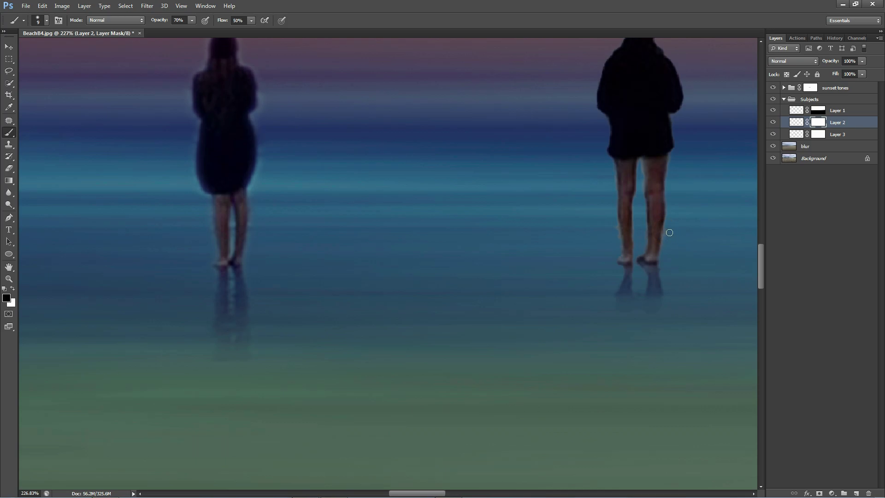
{"action": "left_click", "coordinate": [665, 229]}
{"action": "left_click", "coordinate": [665, 231]}
{"action": "left_click", "coordinate": [616, 230]}
- Compare the groups, then paint white on the sunset tones mask beside the right figure's left leg
{"action": "left_click", "coordinate": [772, 99]}
{"action": "left_click", "coordinate": [772, 99]}
{"action": "left_click", "coordinate": [773, 87]}
{"action": "left_click", "coordinate": [773, 87]}
{"action": "left_click", "coordinate": [809, 88]}
{"action": "left_click", "coordinate": [664, 227]}
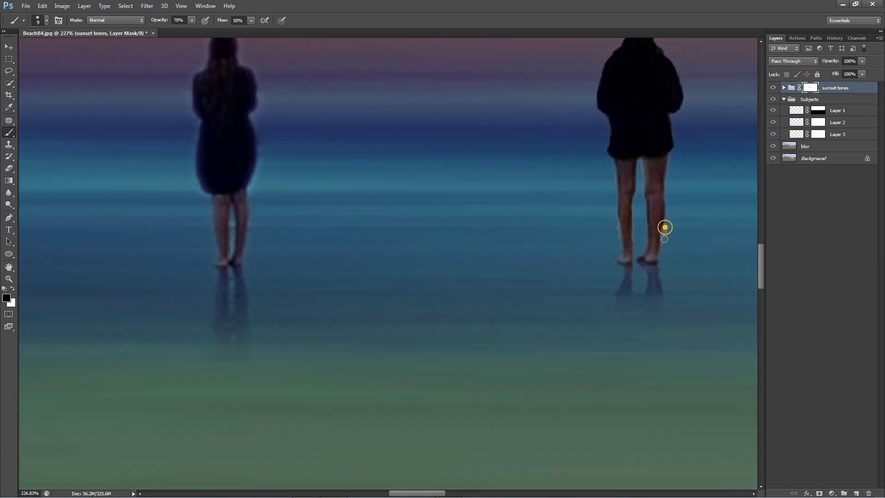
{"action": "key", "text": "x"}
{"action": "left_click", "coordinate": [617, 232]}
- Touch up the sunset tones mask along the right figure's outer leg and both feet
{"action": "left_click", "coordinate": [638, 160]}
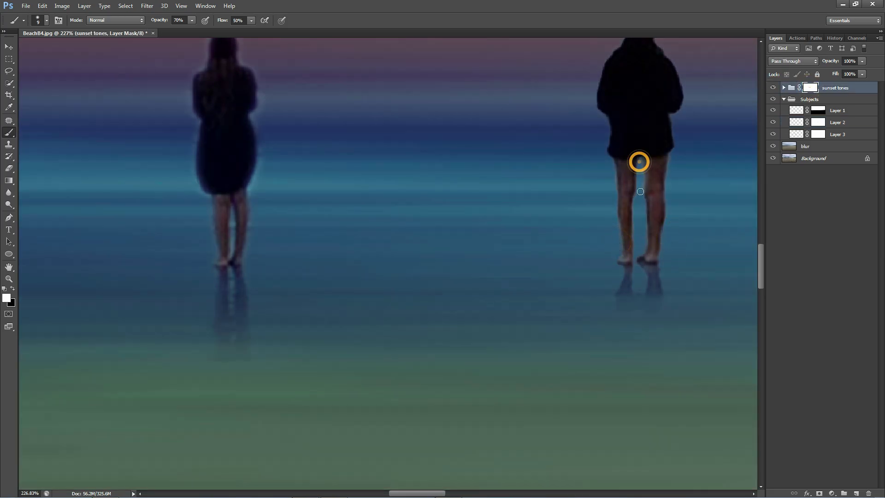
{"action": "left_click", "coordinate": [667, 154]}
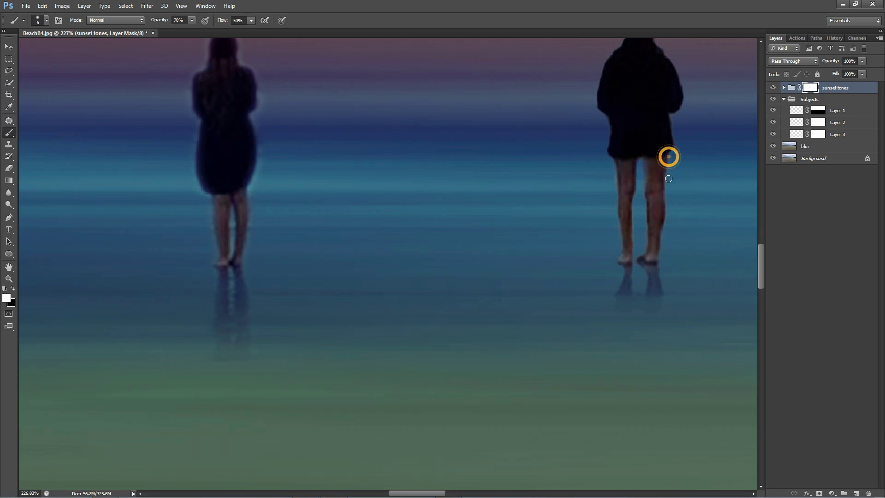
{"action": "left_click", "coordinate": [668, 215]}
{"action": "left_click", "coordinate": [660, 269]}
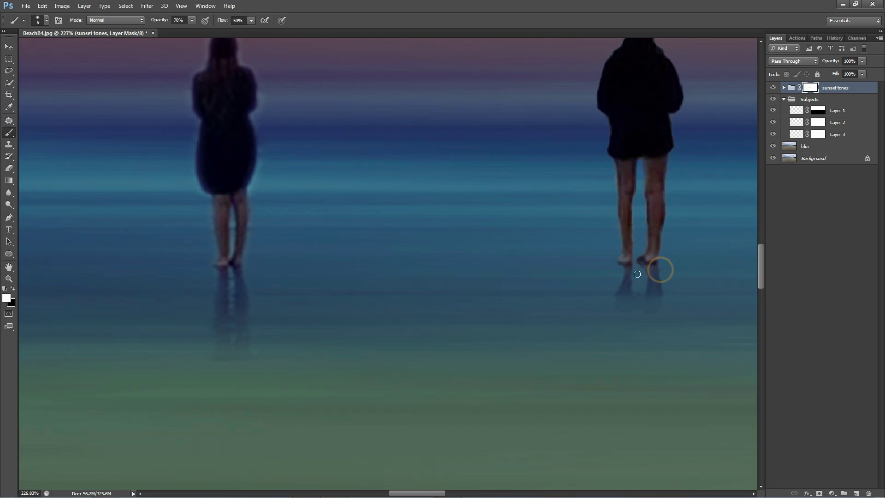
{"action": "left_click", "coordinate": [620, 275]}
{"action": "left_click", "coordinate": [662, 270]}
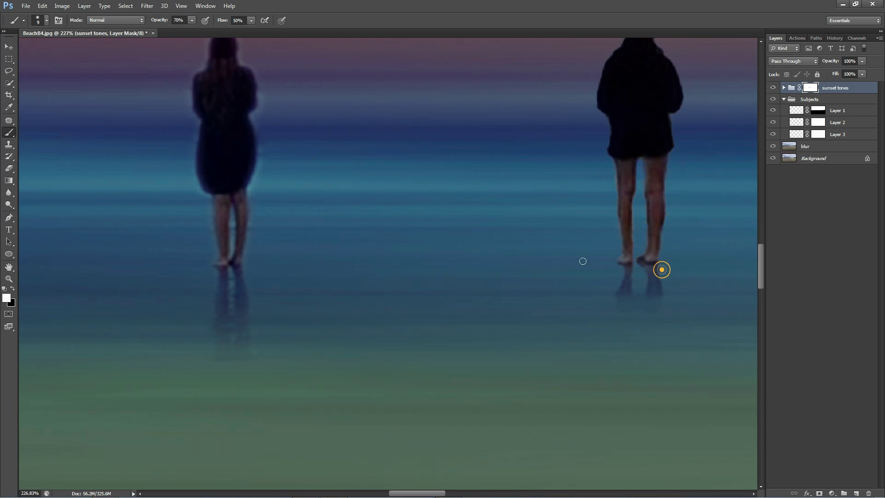
- Touch up the sunset tones mask along the left figure's leg, side and head
{"action": "left_click", "coordinate": [206, 203]}
{"action": "left_click", "coordinate": [232, 234]}
{"action": "left_click", "coordinate": [249, 210]}
{"action": "left_click", "coordinate": [249, 117]}
{"action": "left_click", "coordinate": [189, 88]}
{"action": "left_click", "coordinate": [252, 116]}
{"action": "scroll", "coordinate": [300, 165], "scroll_direction": "down", "scroll_amount": 3}
{"action": "scroll", "coordinate": [299, 165], "scroll_direction": "up", "scroll_amount": 3}
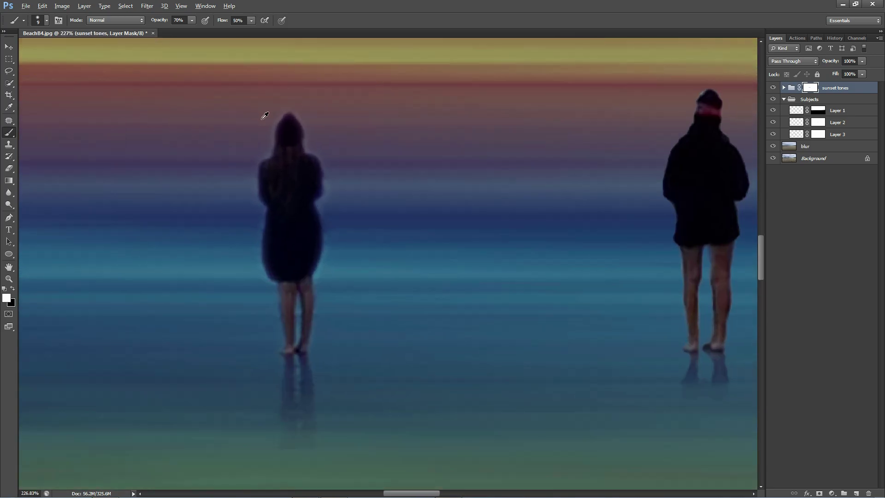
{"action": "left_click", "coordinate": [269, 126]}
{"action": "left_click", "coordinate": [306, 132]}
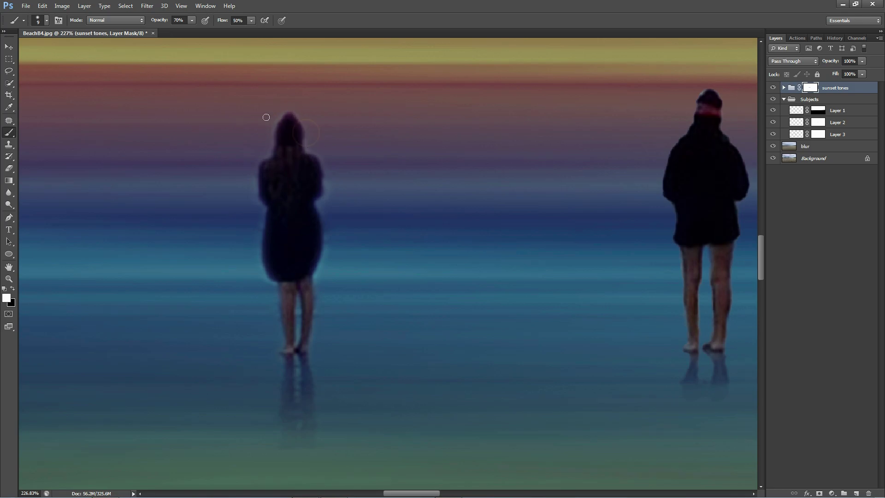
- On Layer 2's mask, fix the right figure's head and hat and paint out the leg halo in black
{"action": "left_click", "coordinate": [701, 93]}
{"action": "left_click", "coordinate": [818, 122]}
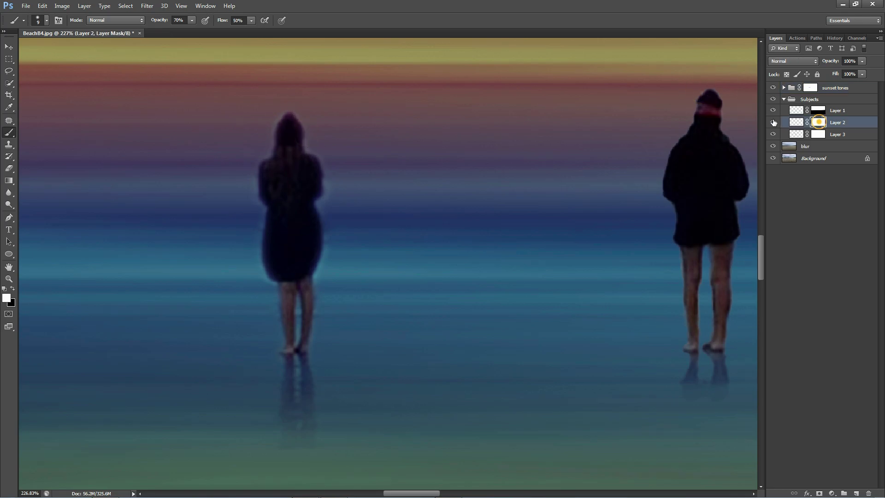
{"action": "left_click", "coordinate": [701, 92]}
{"action": "scroll", "coordinate": [732, 173], "scroll_direction": "up", "scroll_amount": 1}
{"action": "left_click", "coordinate": [705, 82]}
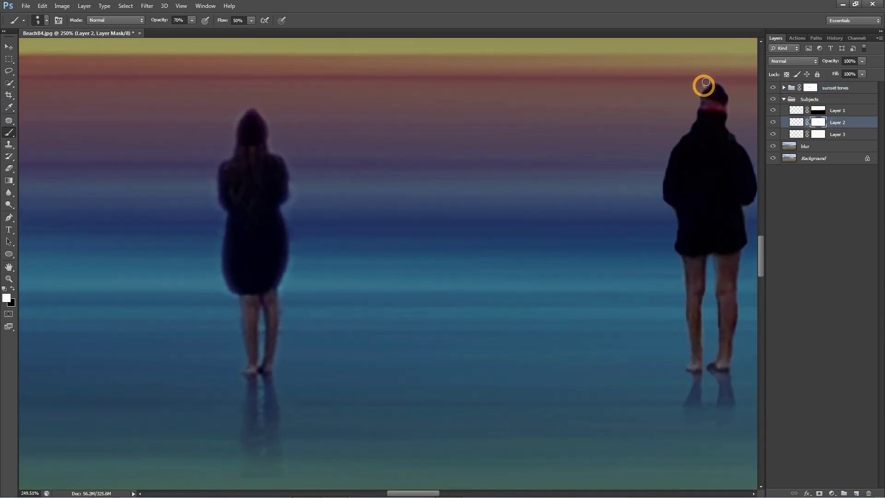
{"action": "key", "text": "x"}
{"action": "left_click", "coordinate": [705, 83]}
{"action": "left_click", "coordinate": [709, 78]}
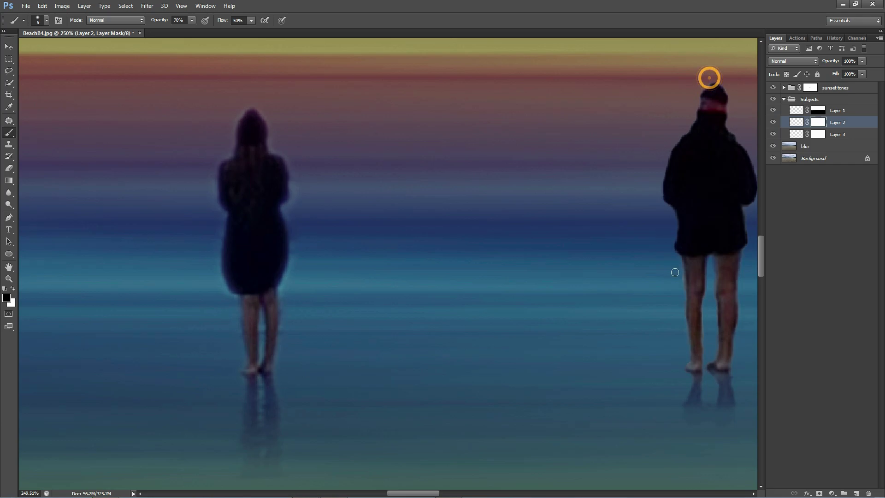
{"action": "left_click_drag", "start_coordinate": [680, 274], "coordinate": [683, 292]}
{"action": "key", "text": "x"}
- Touch up the sunset tones mask around the right figure's lower legs and feet
{"action": "key", "text": "x"}
{"action": "left_click", "coordinate": [813, 92]}
{"action": "left_click", "coordinate": [678, 282]}
{"action": "key", "text": "x"}
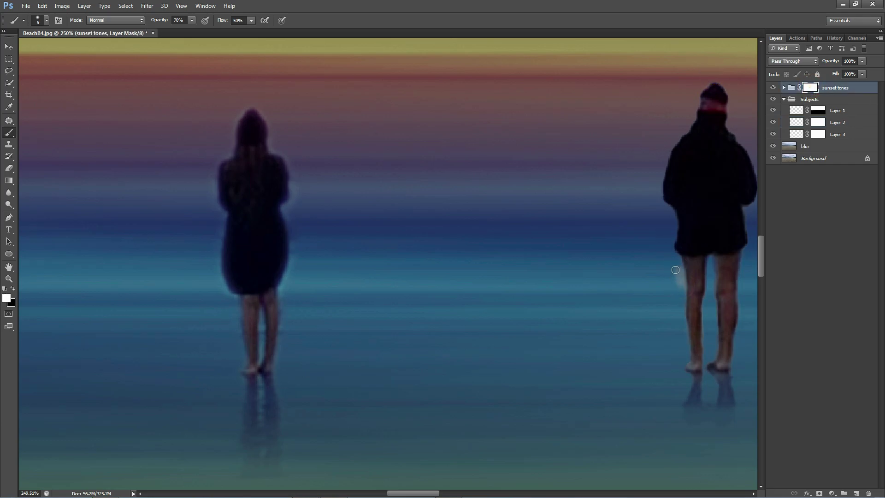
{"action": "left_click", "coordinate": [675, 267]}
{"action": "left_click", "coordinate": [681, 290]}
{"action": "left_click", "coordinate": [680, 317]}
{"action": "left_click", "coordinate": [706, 323]}
{"action": "left_click", "coordinate": [712, 257]}
{"action": "scroll", "coordinate": [714, 295], "scroll_direction": "down", "scroll_amount": 10}
{"action": "scroll", "coordinate": [449, 251], "scroll_direction": "up", "scroll_amount": 2}
- Enlarge the brush and paint out the pale reflection below the man on the mask
{"action": "scroll", "coordinate": [461, 251], "scroll_direction": "up", "scroll_amount": 8}
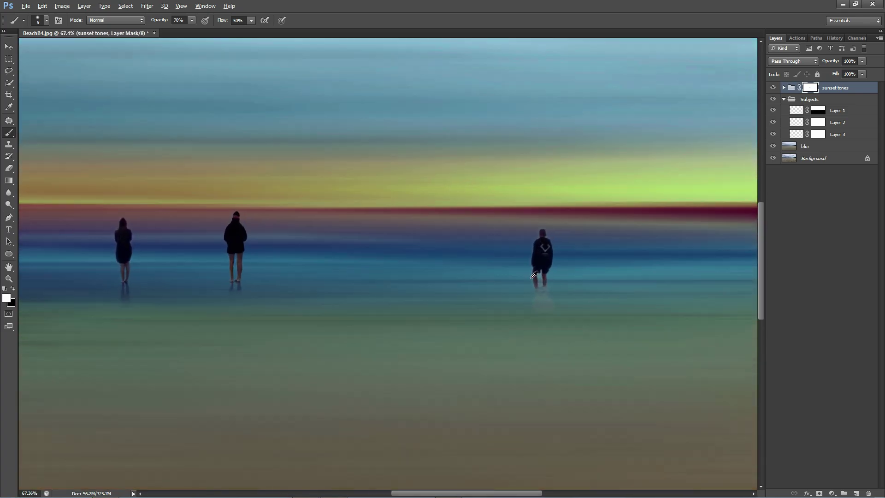
{"action": "scroll", "coordinate": [535, 253], "scroll_direction": "down", "scroll_amount": 2}
{"action": "scroll", "coordinate": [516, 253], "scroll_direction": "up", "scroll_amount": 2}
{"action": "scroll", "coordinate": [589, 322], "scroll_direction": "up", "scroll_amount": 3}
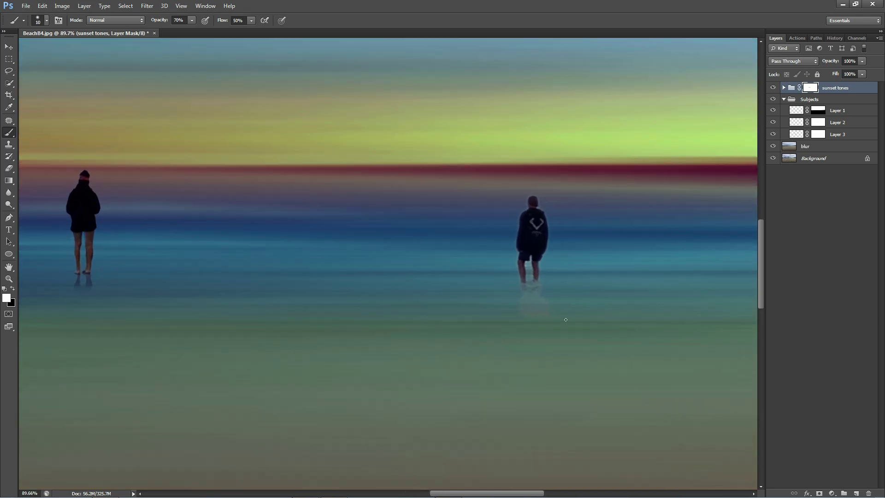
{"action": "key", "text": "bracketright"}
{"action": "key", "text": "bracketright"}
{"action": "key", "text": "bracketright"}
{"action": "key", "text": "bracketright"}
{"action": "key", "text": "bracketright"}
{"action": "key", "text": "bracketright"}
{"action": "mouse_move", "coordinate": [574, 312]}
{"action": "left_mouse_down"}
{"action": "mouse_move", "coordinate": [483, 322]}
{"action": "mouse_move", "coordinate": [495, 304]}
{"action": "mouse_move", "coordinate": [548, 297]}
{"action": "mouse_move", "coordinate": [518, 304]}
{"action": "left_mouse_up"}
{"action": "scroll", "coordinate": [518, 303], "scroll_direction": "up", "scroll_amount": 4}
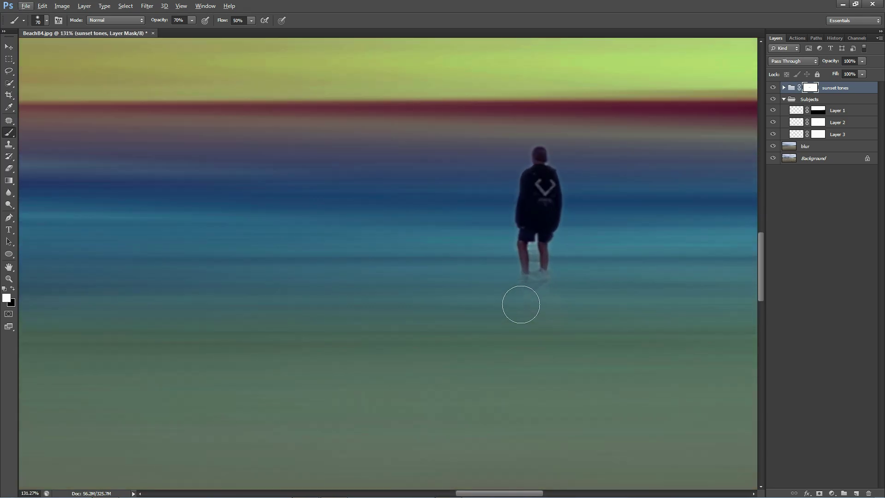
{"action": "key", "text": "bracketleft"}
{"action": "key", "text": "bracketleft"}
{"action": "key", "text": "bracketleft"}
{"action": "key", "text": "bracketleft"}
{"action": "key", "text": "bracketleft"}
{"action": "key", "text": "bracketleft"}
{"action": "key", "text": "bracketright"}
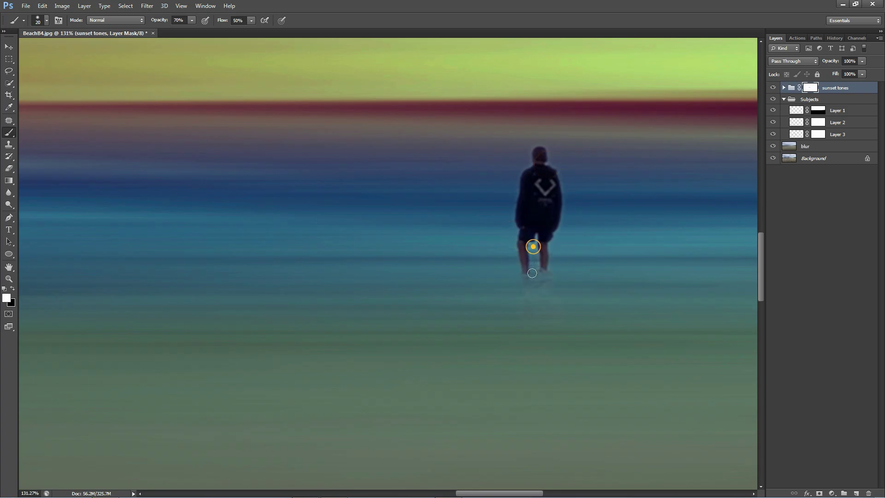
{"action": "scroll", "coordinate": [628, 318], "scroll_direction": "down", "scroll_amount": 6}
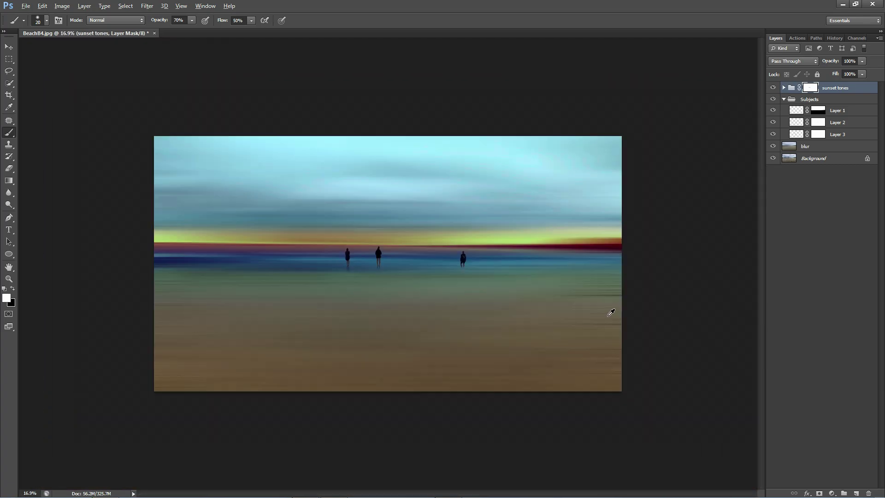
{"action": "scroll", "coordinate": [525, 245], "scroll_direction": "up", "scroll_amount": 1}
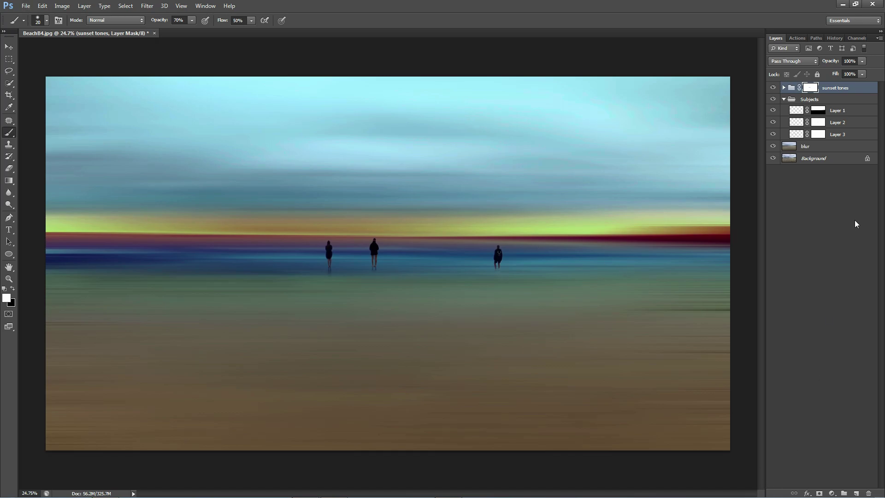
- Deselect the group and collapse the Subjects and sunset tones groups
{"action": "left_click", "coordinate": [854, 224]}
{"action": "left_click", "coordinate": [783, 99]}
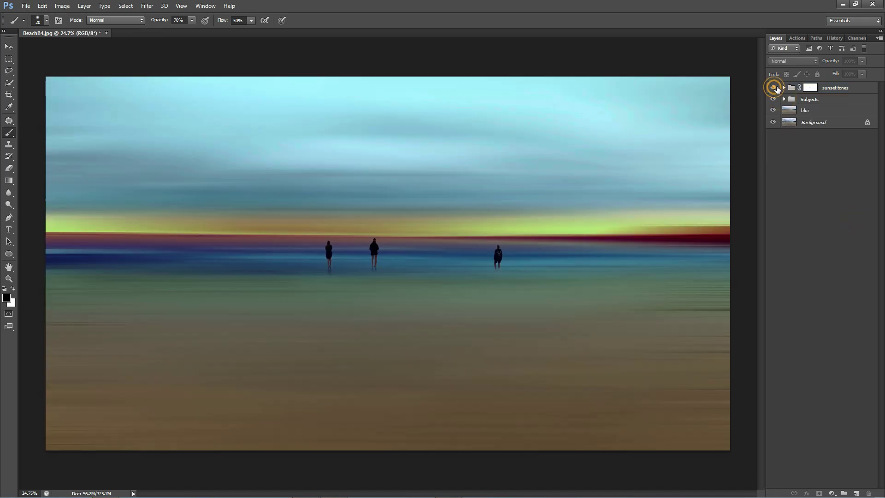
{"action": "left_click", "coordinate": [783, 88]}
{"action": "left_click", "coordinate": [783, 88]}
- Add a Color Balance adjustment layer and shift the midtones toward red and magenta
{"action": "left_click", "coordinate": [832, 492]}
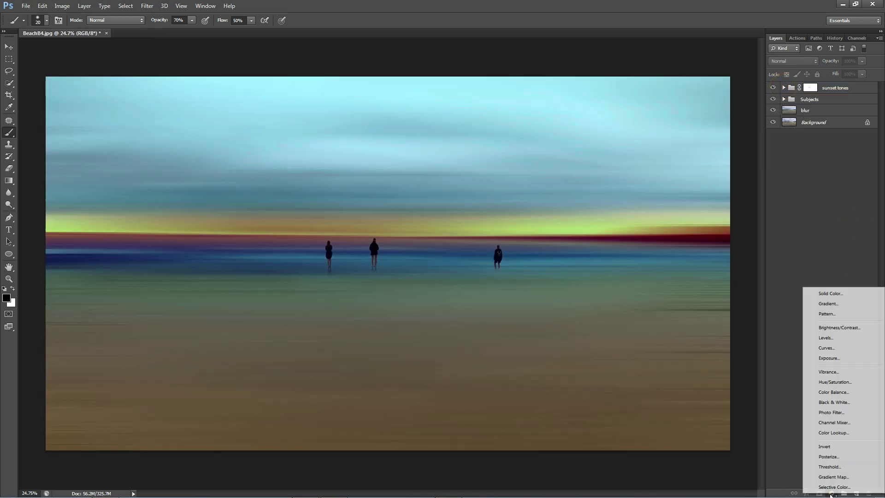
{"action": "left_click", "coordinate": [835, 392]}
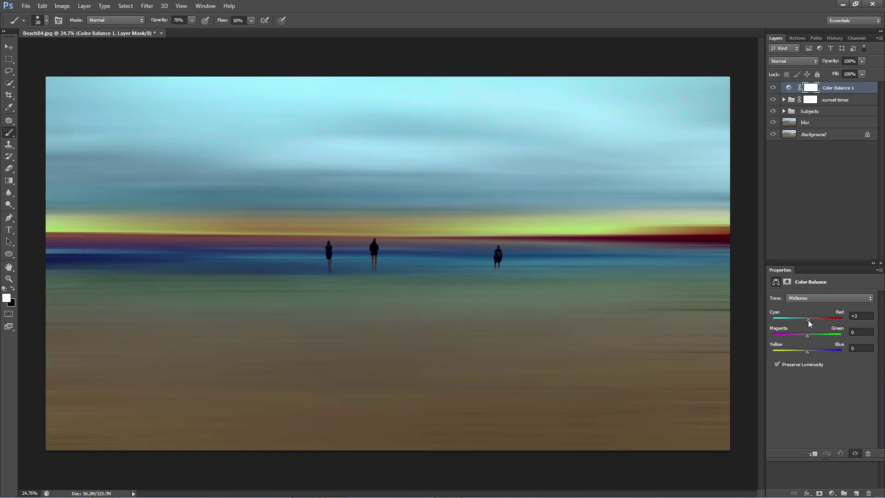
{"action": "left_click_drag", "start_coordinate": [808, 320], "coordinate": [808, 352]}
{"action": "left_click", "coordinate": [806, 299]}
{"action": "left_click", "coordinate": [804, 307]}
- Warm the Color Balance highlights toward red and yellow
{"action": "left_click", "coordinate": [810, 299]}
{"action": "left_click", "coordinate": [796, 322]}
{"action": "left_click_drag", "start_coordinate": [806, 319], "coordinate": [812, 318]}
{"action": "left_click_drag", "start_coordinate": [799, 352], "coordinate": [807, 335]}
{"action": "left_click_drag", "start_coordinate": [812, 319], "coordinate": [809, 319]}
{"action": "left_click_drag", "start_coordinate": [813, 353], "coordinate": [802, 335]}
- Push the midtones toward yellow for golden sand, ending at +13, -15, -50
{"action": "left_click", "coordinate": [801, 298]}
{"action": "left_click", "coordinate": [798, 315]}
{"action": "left_click_drag", "start_coordinate": [795, 352], "coordinate": [789, 353]}
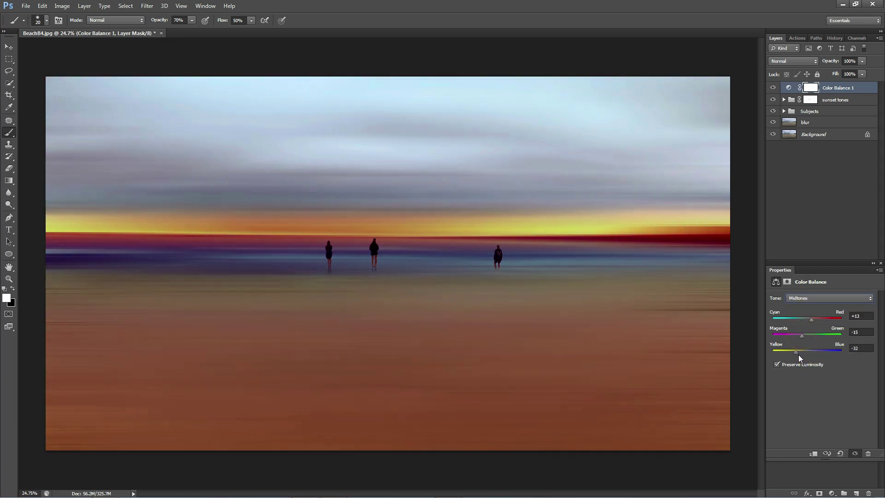
{"action": "left_click", "coordinate": [880, 264]}
- Add a Hue/Saturation adjustment layer and boost the Reds' saturation and lightness
{"action": "left_click", "coordinate": [831, 493]}
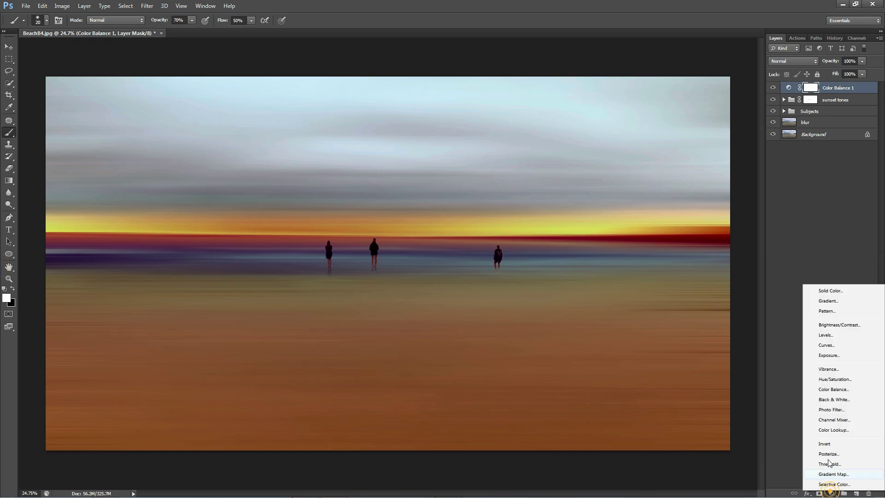
{"action": "left_click", "coordinate": [839, 381]}
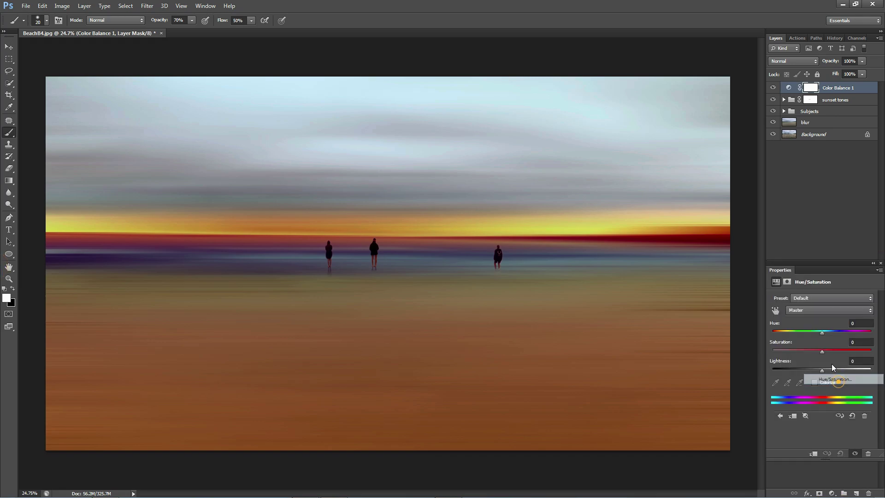
{"action": "left_click", "coordinate": [813, 311]}
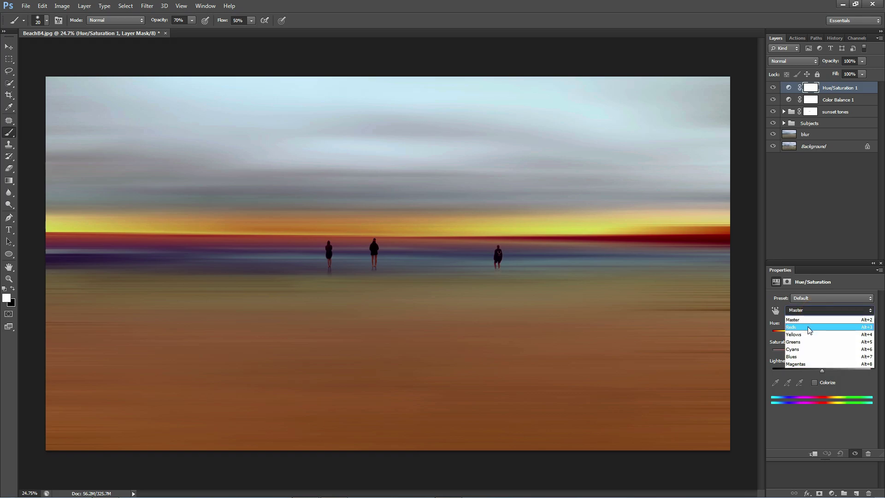
{"action": "left_click", "coordinate": [809, 327]}
{"action": "left_click_drag", "start_coordinate": [813, 349], "coordinate": [825, 352]}
{"action": "left_click_drag", "start_coordinate": [822, 370], "coordinate": [830, 368]}
- Set the Cyans hue to -30 and the Magentas lightness to +53
{"action": "left_click", "coordinate": [818, 311]}
{"action": "left_click", "coordinate": [815, 337]}
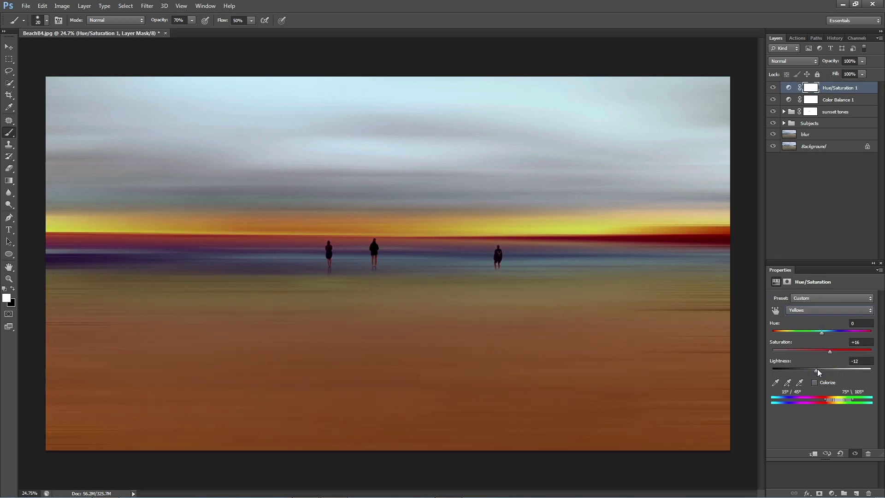
{"action": "left_click", "coordinate": [827, 310]}
{"action": "left_click", "coordinate": [814, 354]}
{"action": "left_click", "coordinate": [821, 311]}
{"action": "left_click", "coordinate": [820, 342]}
{"action": "left_click_drag", "start_coordinate": [821, 332], "coordinate": [806, 332]}
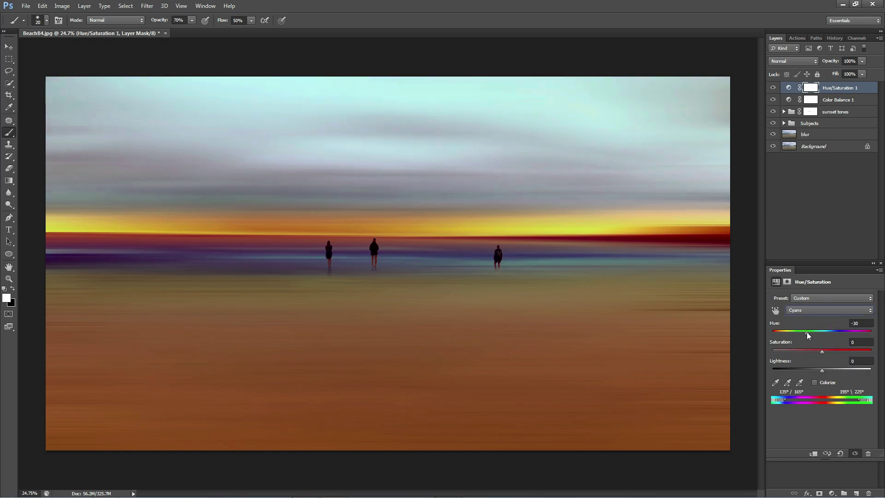
{"action": "left_click", "coordinate": [819, 311]}
{"action": "left_click", "coordinate": [820, 361]}
{"action": "left_click_drag", "start_coordinate": [822, 370], "coordinate": [848, 369]}
{"action": "left_click", "coordinate": [880, 263]}
- Toggle the Hue/Saturation, sunset tones and background layers to compare, then deselect all layers
{"action": "left_click", "coordinate": [773, 87]}
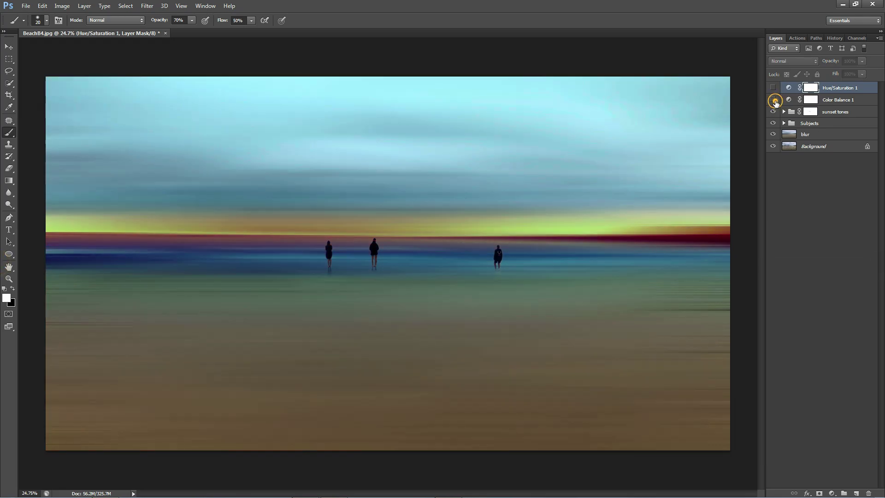
{"action": "left_click", "coordinate": [772, 111]}
{"action": "left_click", "coordinate": [773, 111]}
{"action": "left_click", "coordinate": [773, 87]}
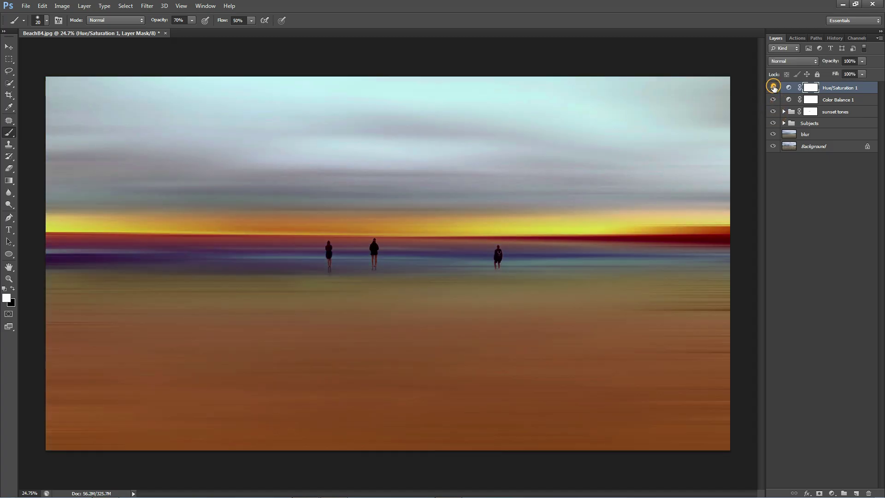
{"action": "left_click", "coordinate": [773, 111]}
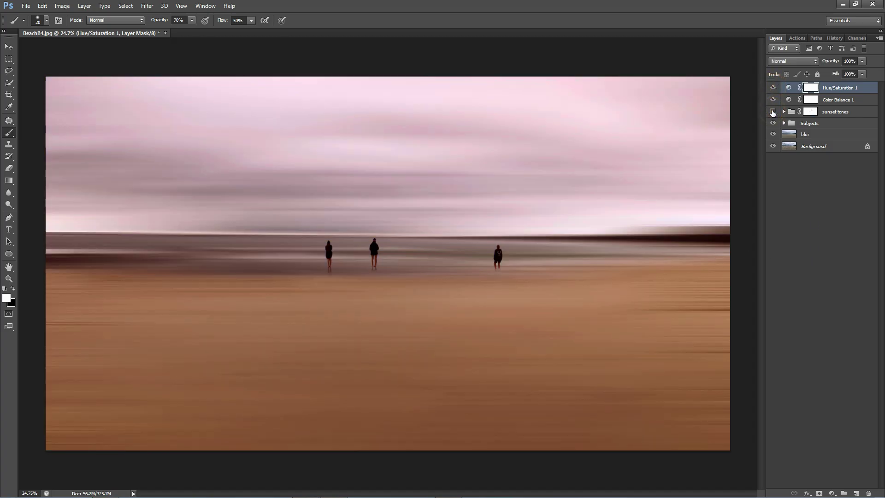
{"action": "left_click", "coordinate": [772, 112]}
{"action": "left_click", "coordinate": [773, 146], "text": "alt"}
{"action": "left_click", "coordinate": [773, 147], "text": "alt"}
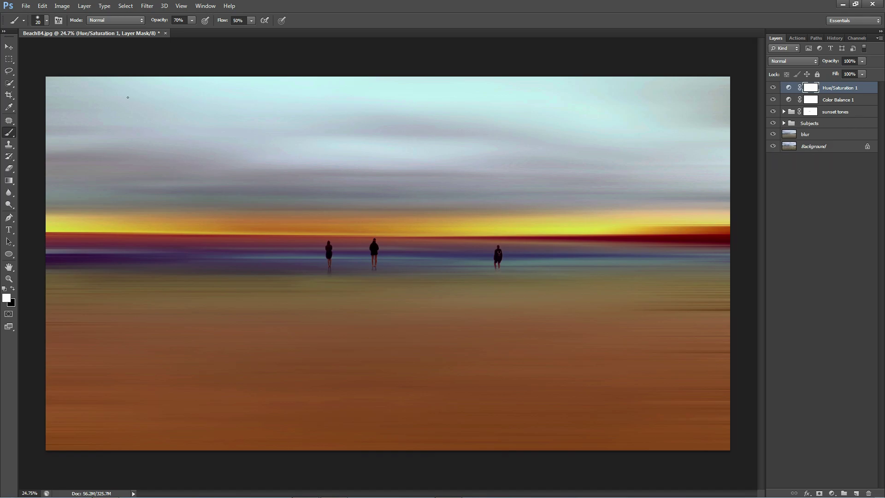
{"action": "left_click", "coordinate": [808, 184]}
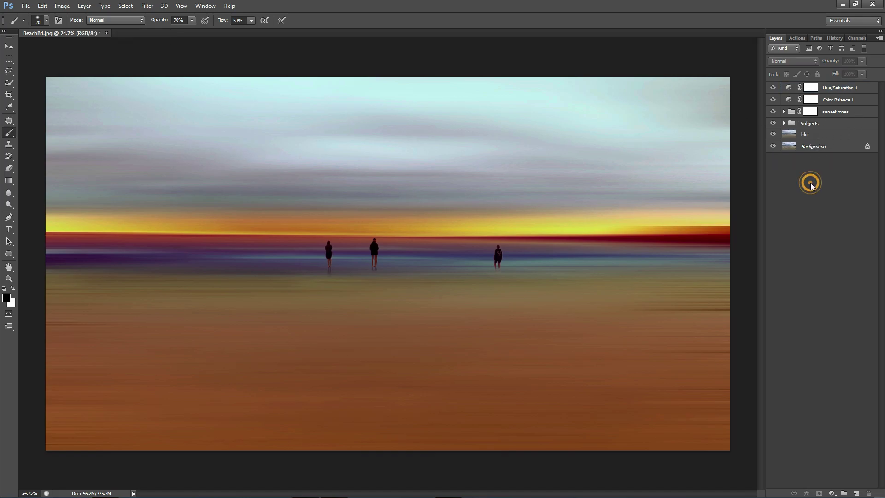
- Reset colours to black and white and add a new layer named 'sun'
{"action": "key", "text": "d"}
{"action": "key", "text": "v"}
{"action": "left_click", "coordinate": [855, 492]}
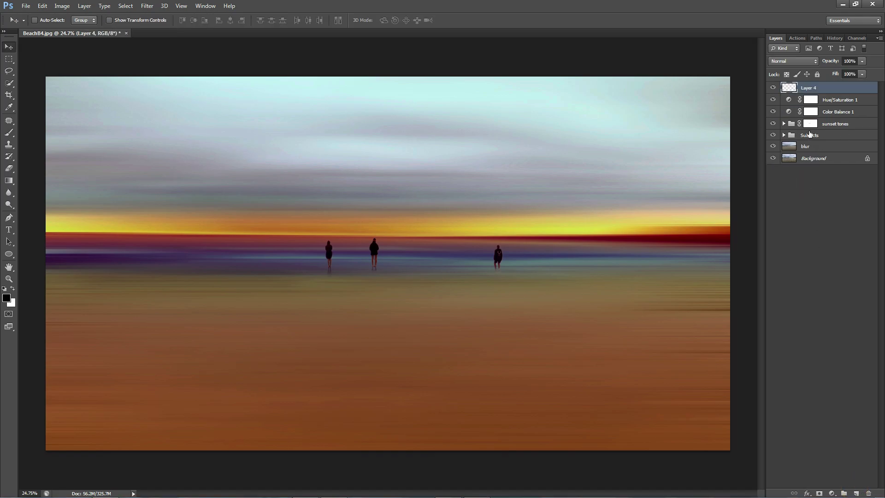
{"action": "type", "text": "sun"}
- Paint a soft sun glow at the horizon between the figures with growing brush dabs
{"action": "left_click", "coordinate": [9, 132]}
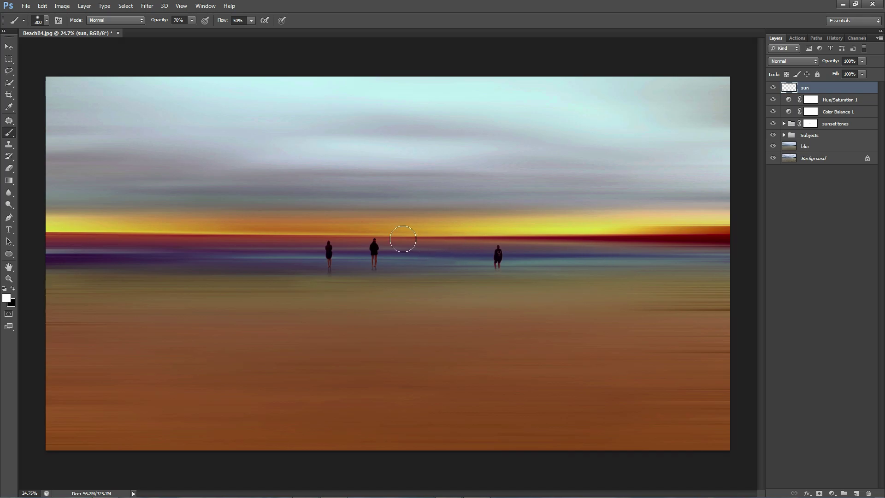
{"action": "left_click", "coordinate": [402, 238]}
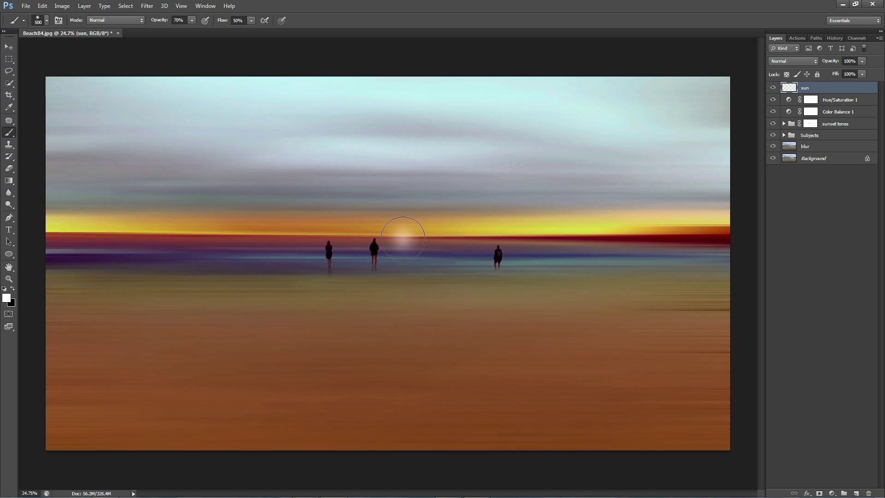
{"action": "left_click", "coordinate": [402, 239]}
{"action": "key", "text": "bracketright"}
{"action": "key", "text": "bracketright"}
{"action": "key", "text": "bracketright"}
{"action": "key", "text": "bracketright"}
{"action": "left_click", "coordinate": [403, 238]}
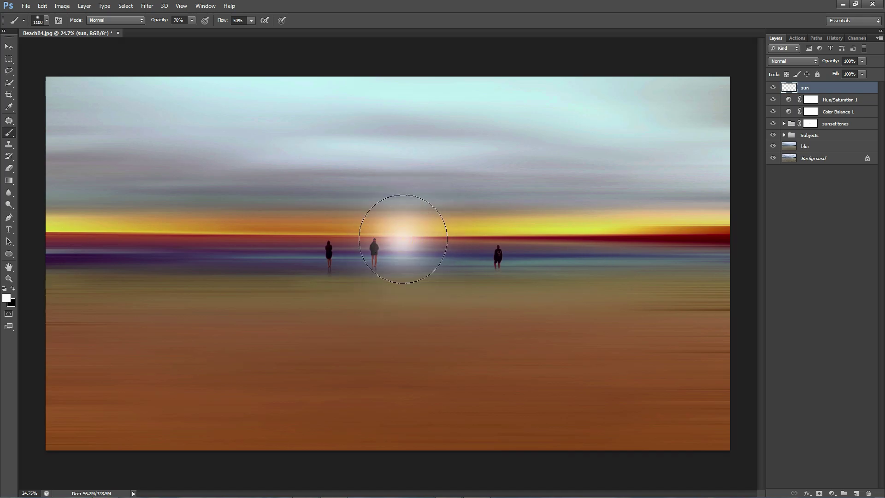
{"action": "key", "text": "bracketright"}
{"action": "key", "text": "bracketright"}
{"action": "key", "text": "bracketright"}
{"action": "key", "text": "bracketright"}
{"action": "key", "text": "bracketright"}
{"action": "key", "text": "bracketright"}
{"action": "left_click", "coordinate": [402, 238]}
{"action": "key", "text": "bracketright"}
{"action": "key", "text": "bracketright"}
{"action": "key", "text": "bracketright"}
{"action": "key", "text": "bracketright"}
{"action": "key", "text": "bracketright"}
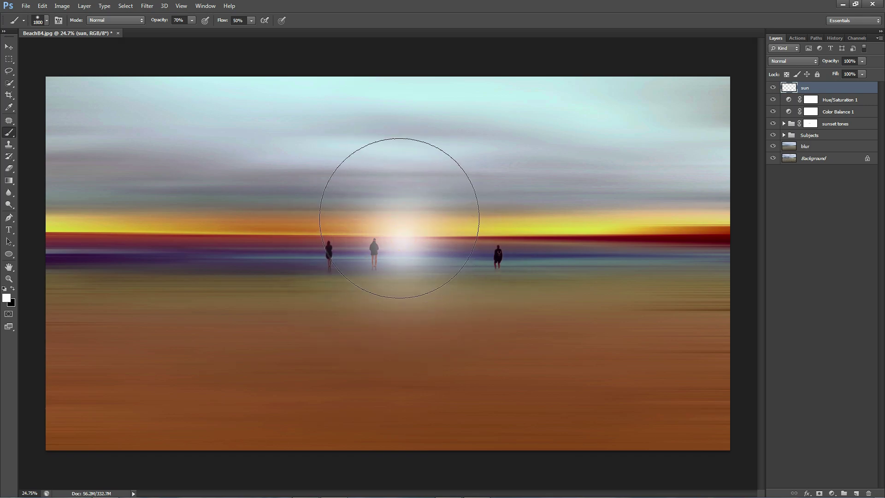
{"action": "left_click", "coordinate": [402, 196]}
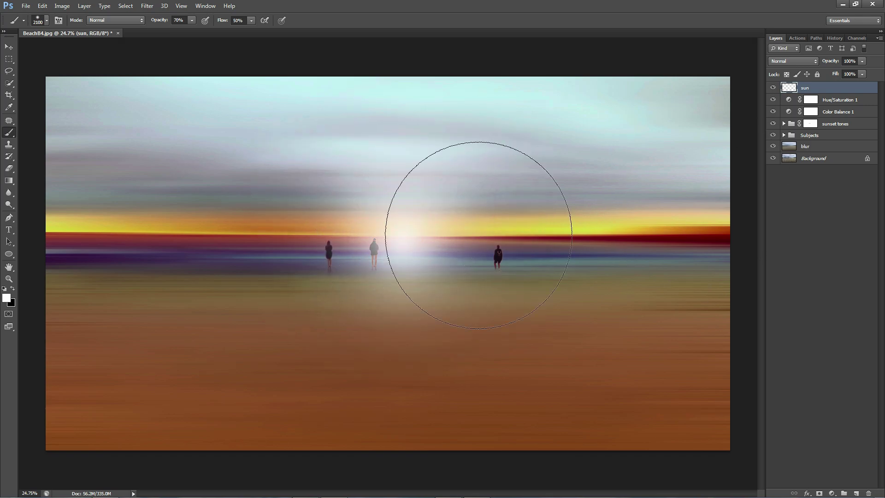
{"action": "key", "text": "bracketleft"}
{"action": "key", "text": "bracketleft"}
{"action": "key", "text": "bracketleft"}
{"action": "key", "text": "bracketleft"}
{"action": "key", "text": "bracketleft"}
{"action": "key", "text": "bracketleft"}
{"action": "key", "text": "bracketleft"}
{"action": "key", "text": "bracketleft"}
{"action": "key", "text": "bracketleft"}
{"action": "key", "text": "bracketleft"}
{"action": "key", "text": "bracketleft"}
{"action": "key", "text": "bracketleft"}
{"action": "key", "text": "bracketleft"}
{"action": "key", "text": "bracketleft"}
{"action": "key", "text": "bracketleft"}
{"action": "left_click", "coordinate": [404, 238]}
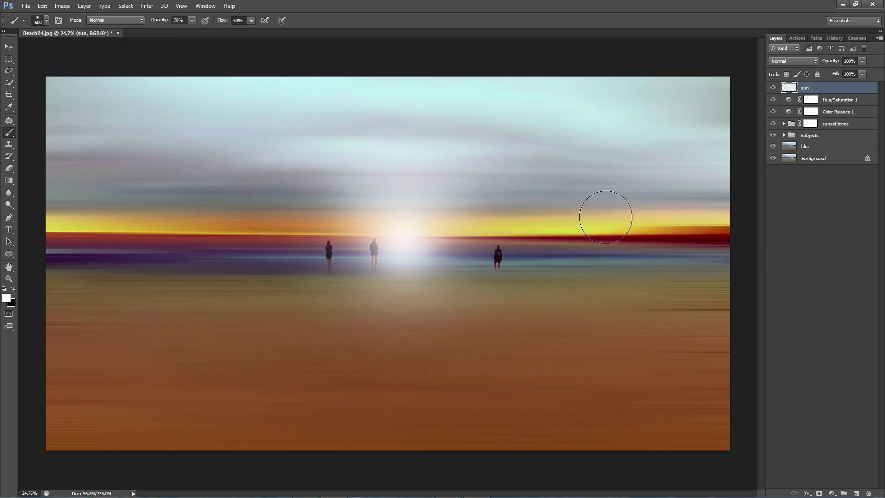
- Add a faint dab at about 22% brush opacity and blend the sun layer in Overlay
{"action": "left_click_drag", "start_coordinate": [165, 21], "coordinate": [149, 23]}
{"action": "left_click", "coordinate": [403, 236]}
{"action": "left_click", "coordinate": [802, 62]}
{"action": "left_click", "coordinate": [788, 183]}
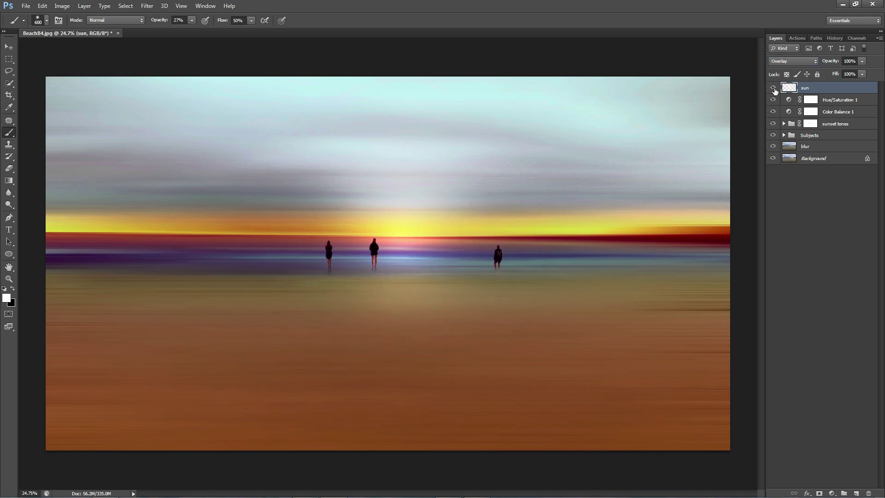
- Add a new layer above sun and paint a broad soft white glow over the sun and figures
{"action": "left_click", "coordinate": [856, 493]}
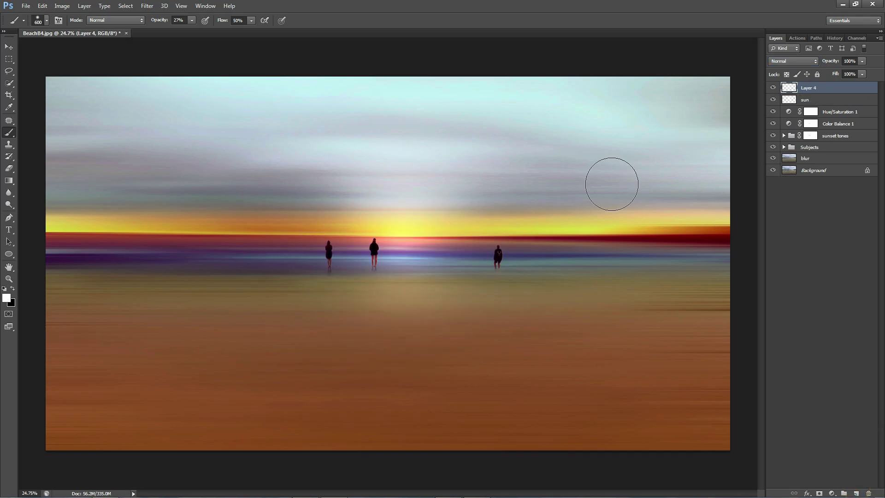
{"action": "key", "text": "bracketright"}
{"action": "key", "text": "bracketright"}
{"action": "key", "text": "bracketright"}
{"action": "key", "text": "bracketright"}
{"action": "key", "text": "bracketright"}
{"action": "key", "text": "bracketright"}
{"action": "key", "text": "bracketright"}
{"action": "key", "text": "bracketright"}
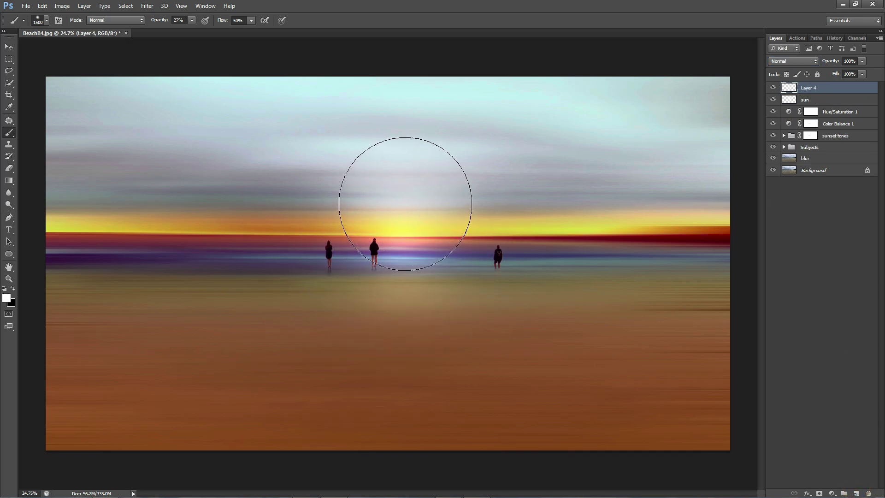
{"action": "left_click", "coordinate": [406, 198]}
{"action": "key", "text": "bracketright"}
{"action": "key", "text": "bracketright"}
{"action": "key", "text": "bracketright"}
{"action": "mouse_move", "coordinate": [406, 221]}
{"action": "left_mouse_down"}
{"action": "mouse_move", "coordinate": [381, 223]}
{"action": "mouse_move", "coordinate": [444, 217]}
{"action": "left_mouse_up"}
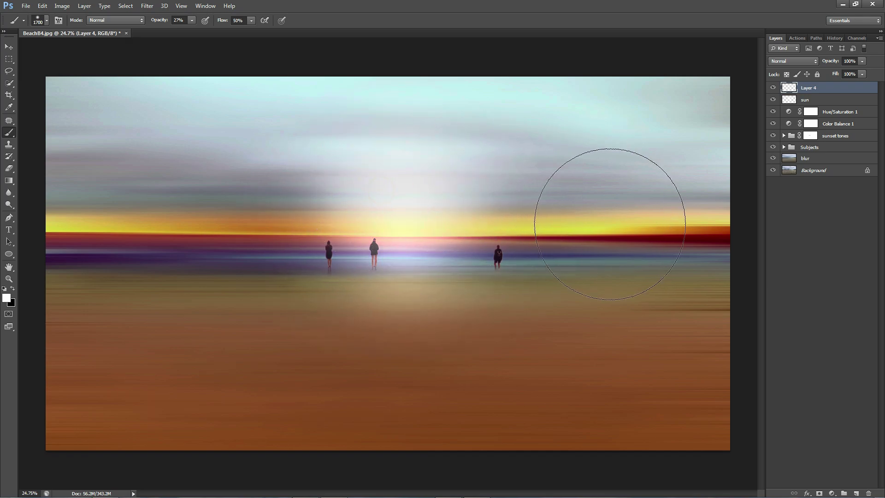
- Blend the glow layer as Color Dodge at 67% opacity
{"action": "left_click_drag", "start_coordinate": [833, 62], "coordinate": [807, 61]}
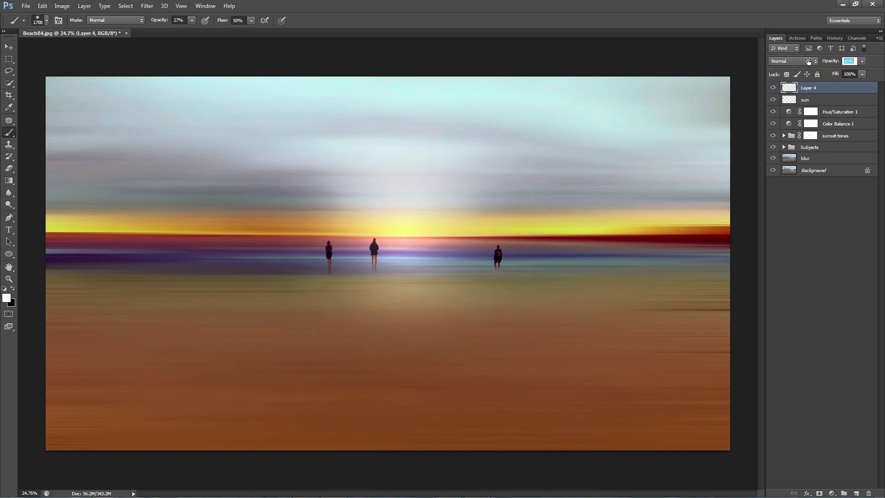
{"action": "left_click", "coordinate": [800, 62]}
{"action": "left_click", "coordinate": [788, 98]}
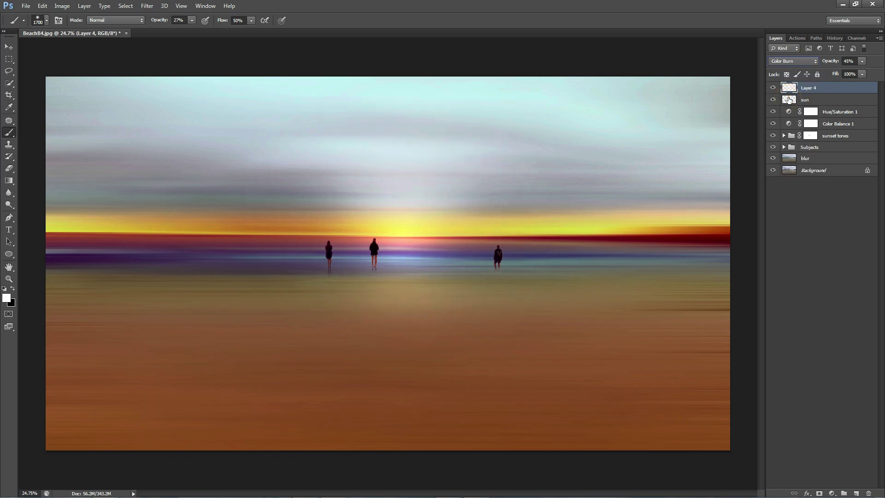
{"action": "key", "text": "Down"}
{"action": "key", "text": "Down"}
{"action": "key", "text": "Down"}
{"action": "key", "text": "Down"}
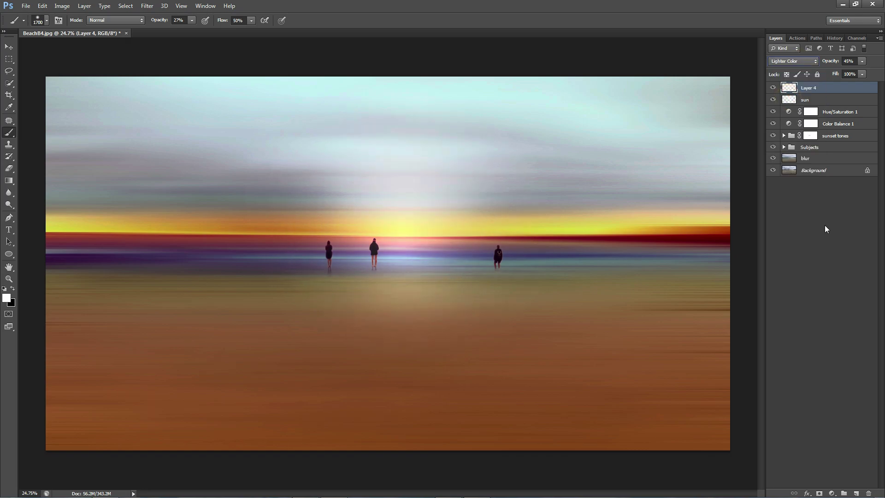
{"action": "key", "text": "Down"}
{"action": "key", "text": "Down"}
{"action": "key", "text": "Down"}
{"action": "key", "text": "Down"}
{"action": "key", "text": "Down"}
{"action": "left_click", "coordinate": [802, 62]}
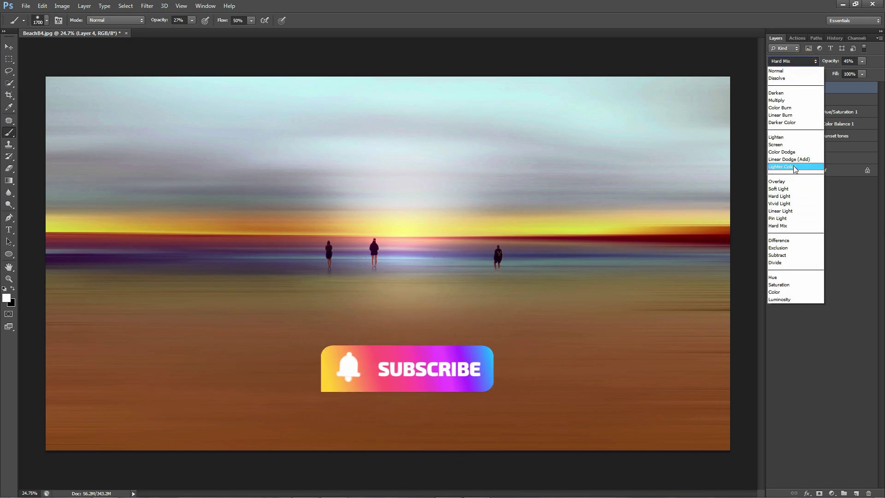
{"action": "left_click", "coordinate": [792, 151]}
{"action": "left_click_drag", "start_coordinate": [830, 61], "coordinate": [843, 60]}
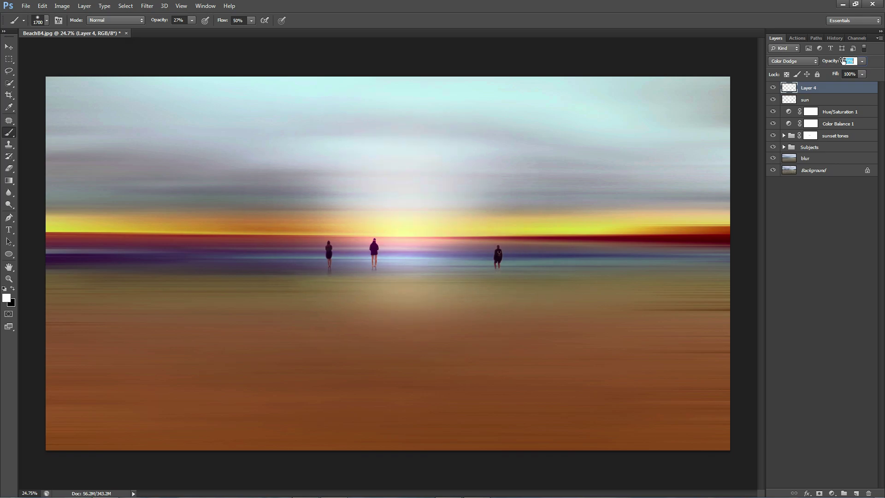
{"action": "left_click", "coordinate": [831, 100]}
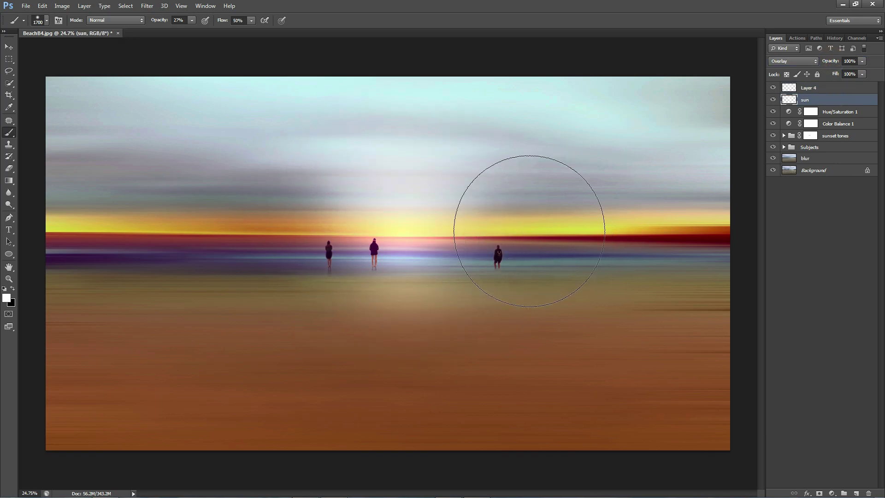
- Faintly brush white across the horizon band on the sun layer at 12% brush opacity
{"action": "key", "text": "bracketleft"}
{"action": "key", "text": "bracketleft"}
{"action": "key", "text": "bracketleft"}
{"action": "key", "text": "bracketleft"}
{"action": "key", "text": "bracketleft"}
{"action": "key", "text": "bracketleft"}
{"action": "key", "text": "bracketleft"}
{"action": "key", "text": "bracketleft"}
{"action": "key", "text": "bracketleft"}
{"action": "key", "text": "bracketleft"}
{"action": "key", "text": "bracketleft"}
{"action": "key", "text": "bracketleft"}
{"action": "key", "text": "bracketleft"}
{"action": "key", "text": "bracketleft"}
{"action": "key", "text": "bracketleft"}
{"action": "key", "text": "bracketleft"}
{"action": "key", "text": "bracketleft"}
{"action": "key", "text": "bracketleft"}
{"action": "key", "text": "bracketleft"}
{"action": "key", "text": "1"}
{"action": "key", "text": "2"}
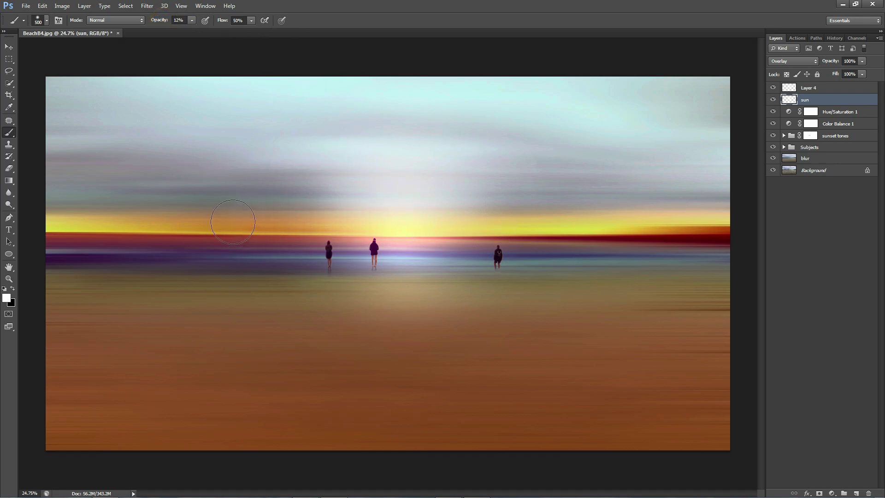
{"action": "mouse_move", "coordinate": [233, 222]}
{"action": "left_mouse_down"}
{"action": "mouse_move", "coordinate": [514, 223]}
{"action": "mouse_move", "coordinate": [89, 216]}
{"action": "mouse_move", "coordinate": [686, 213]}
{"action": "mouse_move", "coordinate": [327, 208]}
{"action": "mouse_move", "coordinate": [132, 219]}
{"action": "left_mouse_up"}
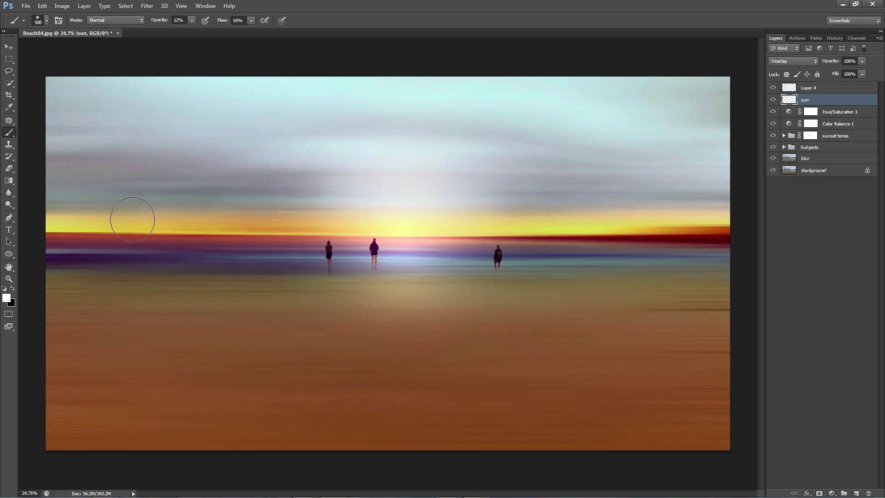
- Dim the Layer 4 glow to 36% opacity
{"action": "left_click", "coordinate": [773, 99]}
{"action": "left_click", "coordinate": [773, 99]}
{"action": "left_click", "coordinate": [822, 88]}
{"action": "left_click_drag", "start_coordinate": [833, 63], "coordinate": [819, 63]}
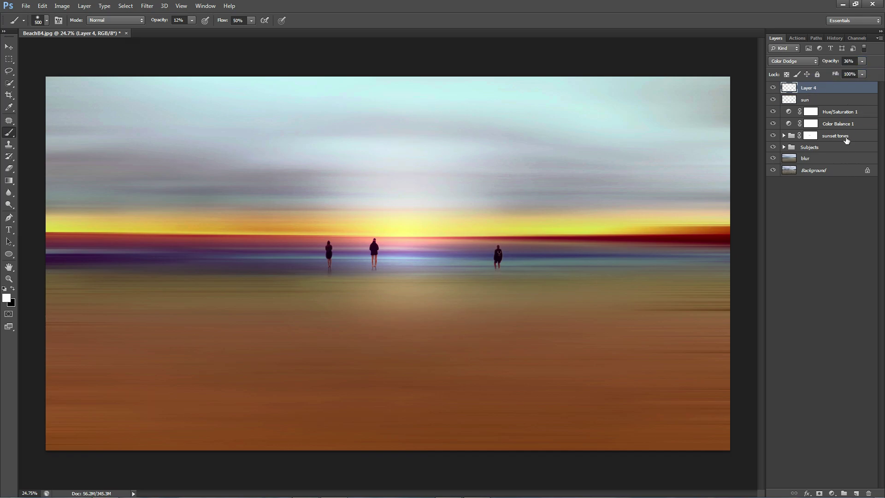
- Toggle Hue/Saturation 1 and Color Balance 1 on and off to compare their effect
{"action": "left_click", "coordinate": [843, 123]}
{"action": "left_click", "coordinate": [773, 112]}
{"action": "left_click", "coordinate": [773, 124]}
{"action": "left_click", "coordinate": [772, 124]}
{"action": "left_click_drag", "start_coordinate": [834, 61], "coordinate": [829, 62]}
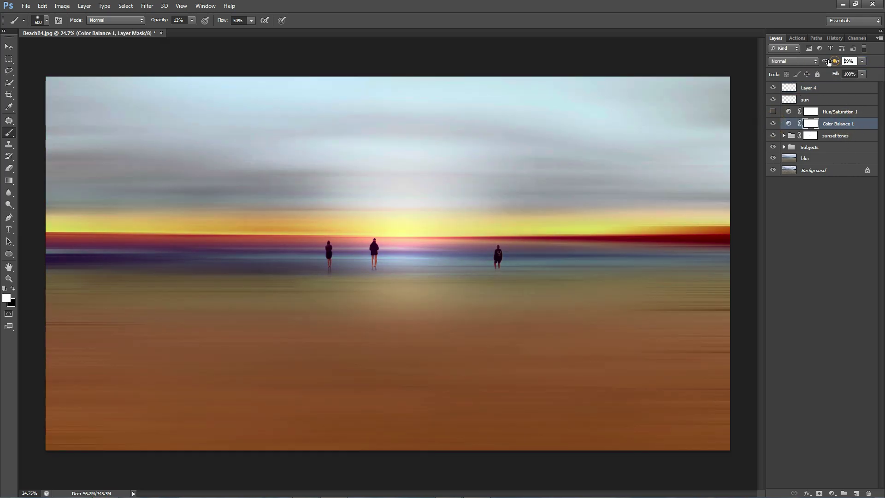
{"action": "left_click", "coordinate": [839, 115]}
{"action": "left_click", "coordinate": [772, 111]}
{"action": "left_click", "coordinate": [850, 61]}
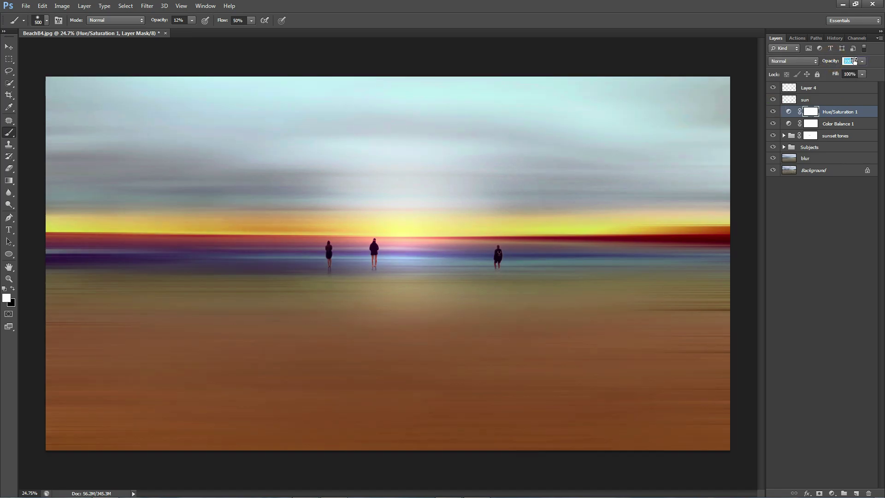
{"action": "left_click", "coordinate": [843, 90]}
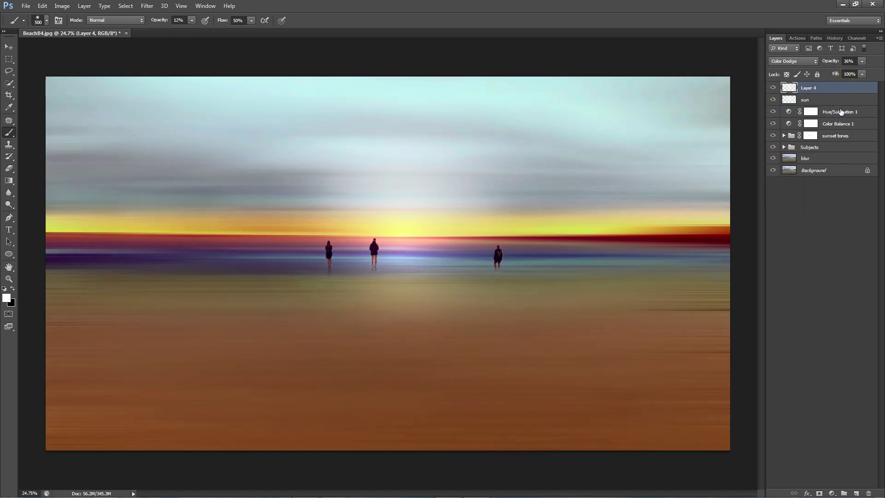
{"action": "left_click", "coordinate": [788, 123]}
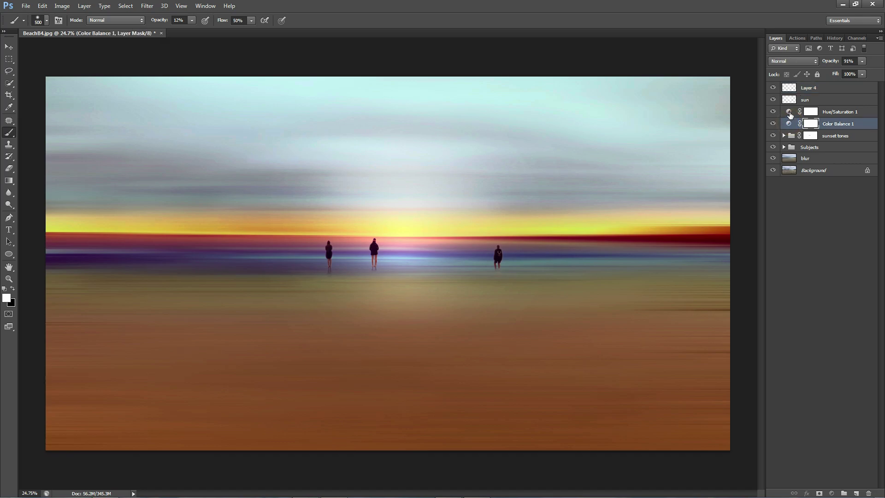
{"action": "left_click", "coordinate": [790, 113]}
- Shift the Cyans hue in Hue/Saturation 1 and adjust the Blues range
{"action": "double_click", "coordinate": [789, 114]}
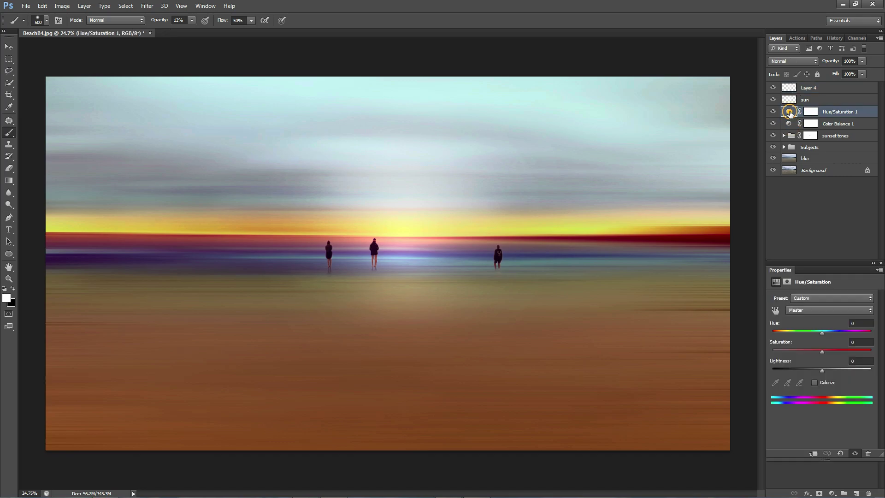
{"action": "left_click", "coordinate": [818, 310]}
{"action": "left_click", "coordinate": [816, 351]}
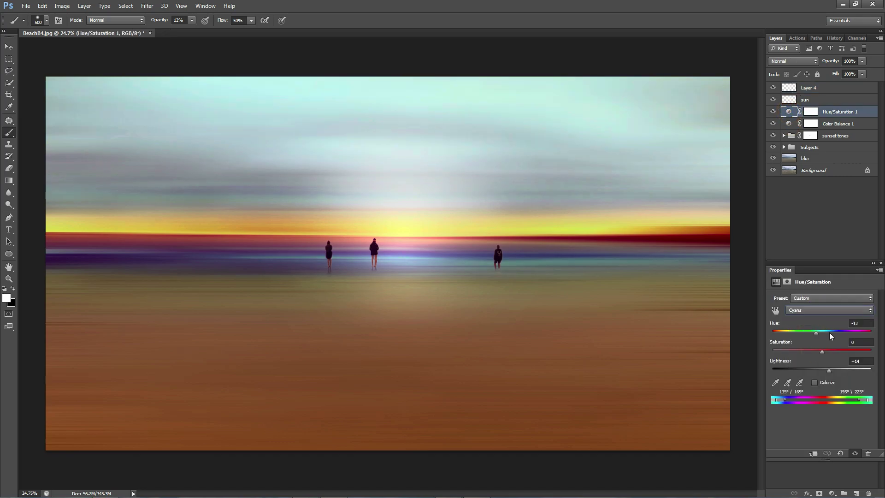
{"action": "left_click_drag", "start_coordinate": [829, 333], "coordinate": [810, 332]}
{"action": "left_click", "coordinate": [835, 310]}
{"action": "left_click", "coordinate": [830, 349]}
{"action": "left_click", "coordinate": [880, 263]}
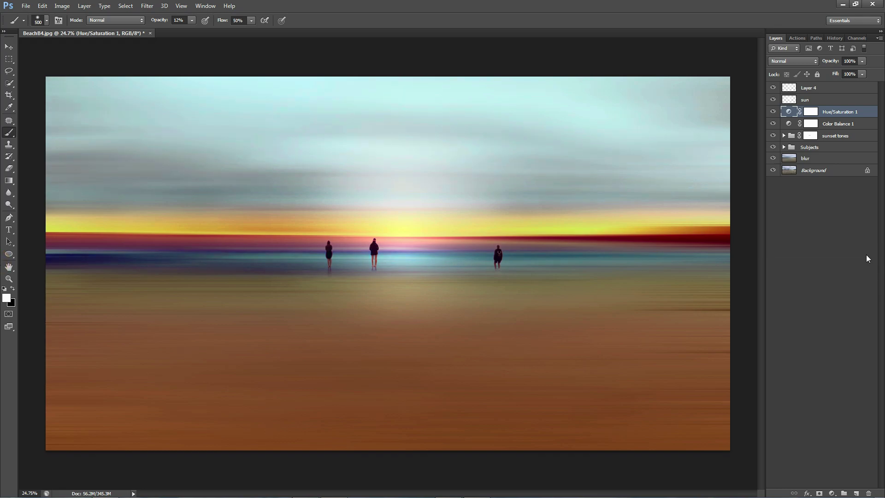
- Add a Levels adjustment above Layer 4 with inputs 7/1.12/240 and output black 5
{"action": "left_click", "coordinate": [826, 89]}
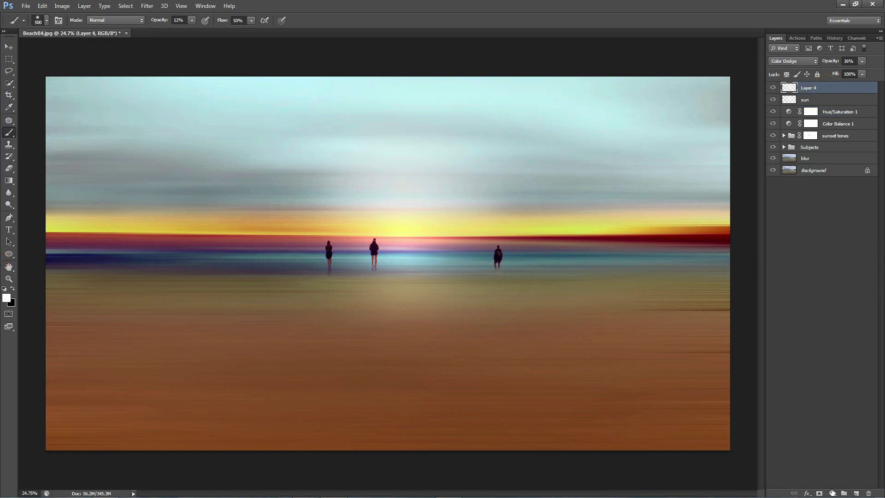
{"action": "left_click", "coordinate": [832, 492]}
{"action": "left_click", "coordinate": [826, 333]}
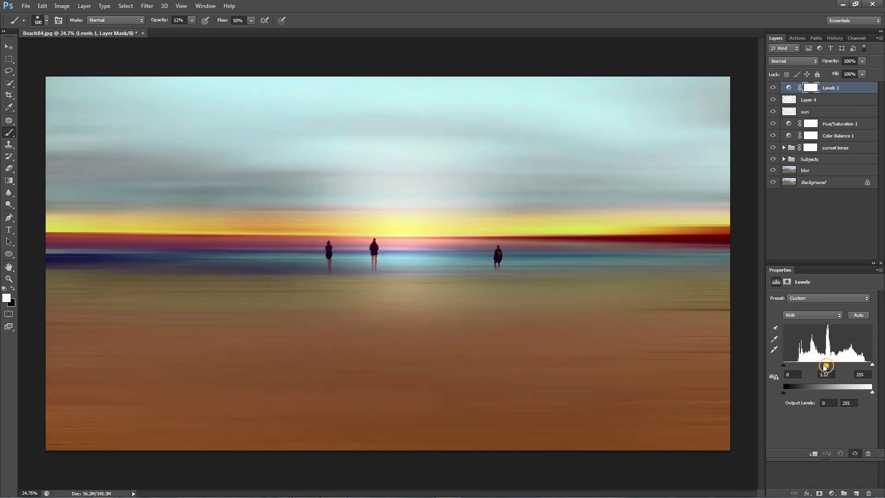
{"action": "left_click_drag", "start_coordinate": [825, 366], "coordinate": [783, 364]}
{"action": "left_click_drag", "start_coordinate": [872, 364], "coordinate": [823, 365]}
{"action": "left_click_drag", "start_coordinate": [782, 393], "coordinate": [865, 365]}
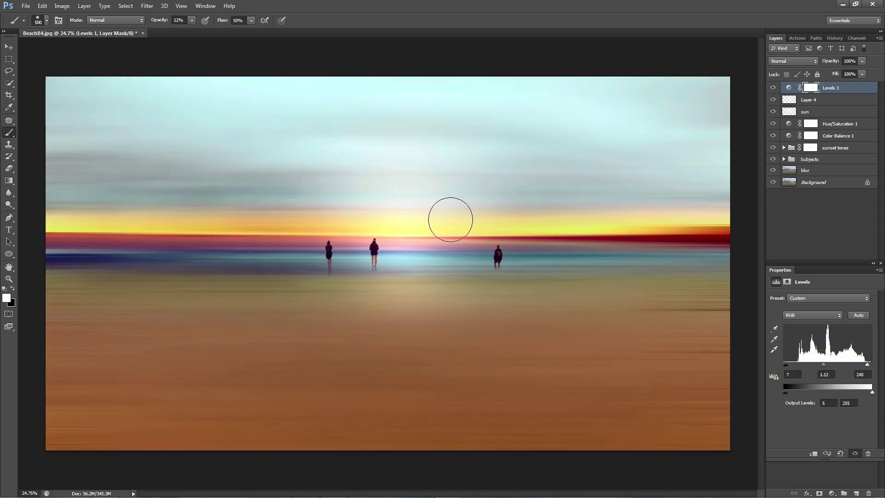
{"action": "left_click", "coordinate": [881, 263]}
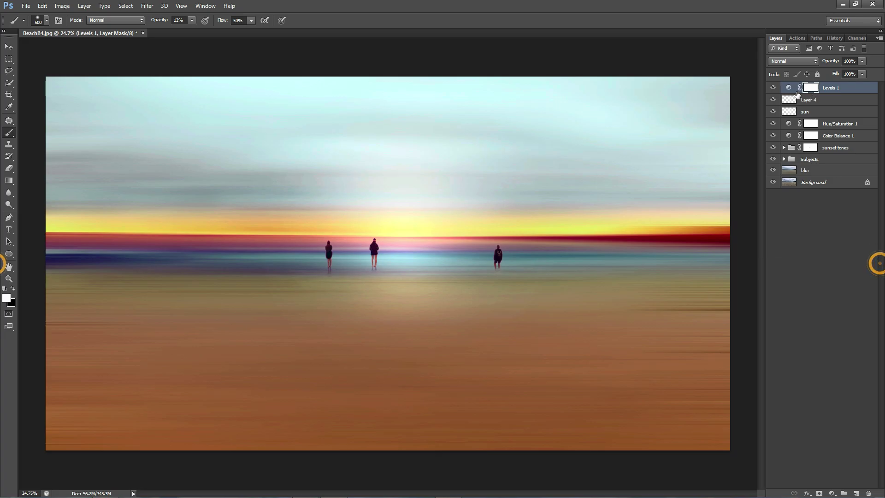
- Set Levels 1 to 77% opacity, then ready a 1500 px black brush on Hue/Saturation 1
{"action": "left_click", "coordinate": [773, 87]}
{"action": "left_click", "coordinate": [773, 88]}
{"action": "left_click_drag", "start_coordinate": [834, 62], "coordinate": [823, 63]}
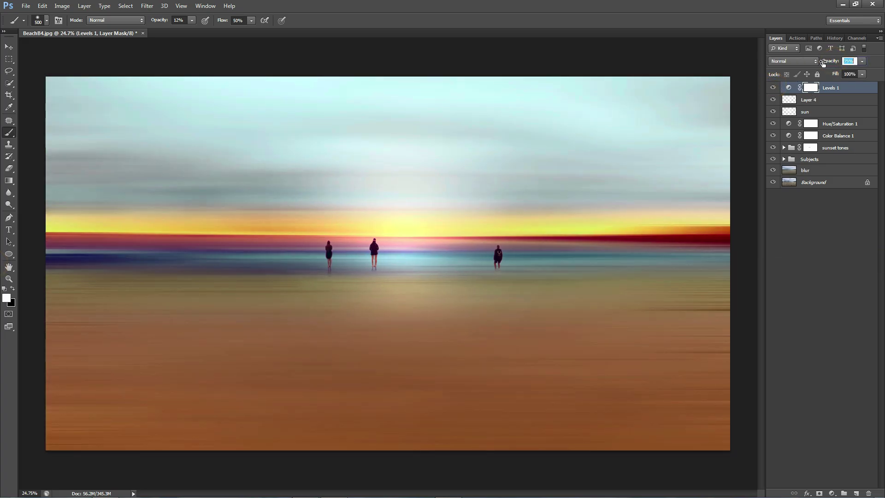
{"action": "left_click", "coordinate": [773, 87]}
{"action": "left_click", "coordinate": [772, 88]}
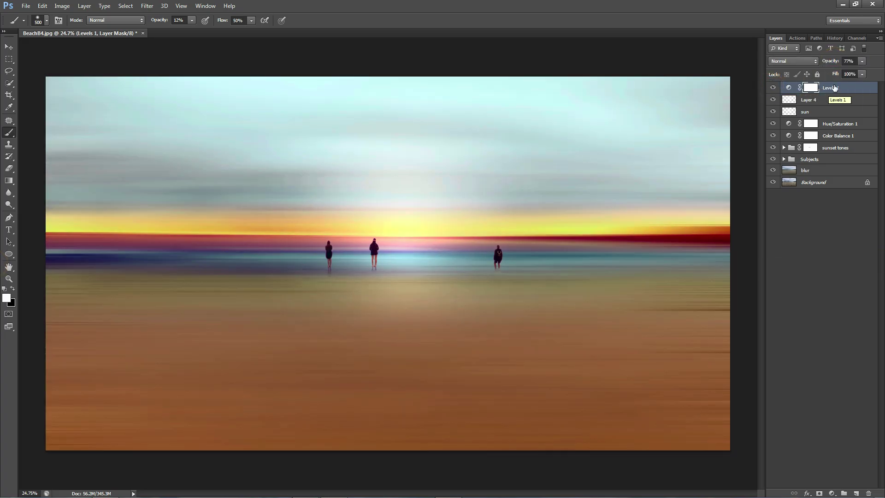
{"action": "left_click", "coordinate": [838, 123]}
{"action": "key", "text": "bracketright"}
{"action": "key", "text": "bracketright"}
{"action": "key", "text": "bracketright"}
{"action": "key", "text": "bracketright"}
{"action": "key", "text": "bracketright"}
{"action": "key", "text": "bracketright"}
{"action": "key", "text": "bracketright"}
{"action": "key", "text": "bracketright"}
{"action": "key", "text": "bracketright"}
{"action": "key", "text": "x"}
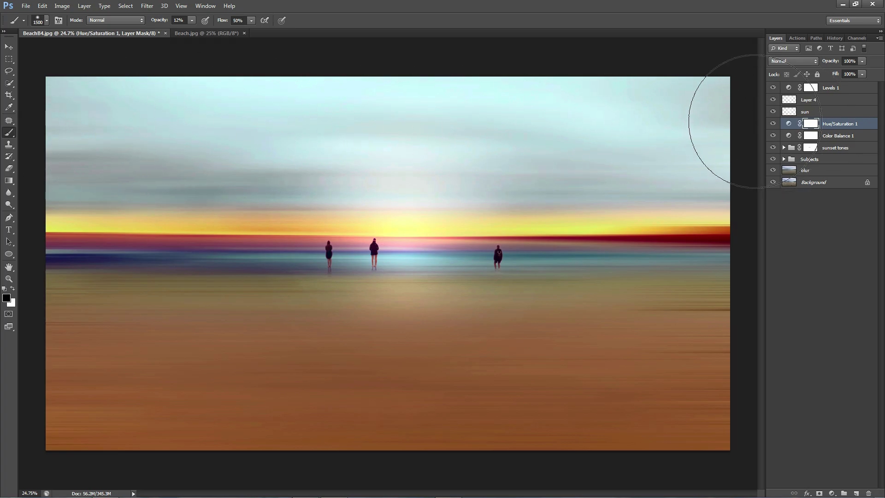
- Add a new layer above sky inside the sunset tones group
{"action": "left_click", "coordinate": [783, 148]}
{"action": "left_click", "coordinate": [816, 160]}
{"action": "left_click", "coordinate": [856, 493]}
- Set up a light pink #df96e0-to-transparent gradient
{"action": "left_click", "coordinate": [9, 181]}
{"action": "left_click", "coordinate": [56, 21]}
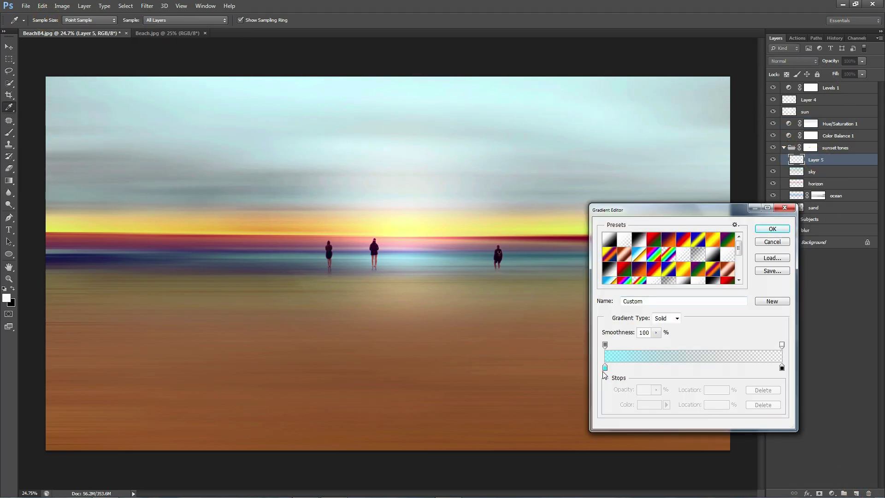
{"action": "left_click", "coordinate": [604, 367]}
{"action": "left_click", "coordinate": [647, 405]}
{"action": "left_click", "coordinate": [645, 230]}
{"action": "left_click_drag", "start_coordinate": [645, 230], "coordinate": [652, 248]}
{"action": "left_click_drag", "start_coordinate": [682, 280], "coordinate": [682, 299]}
{"action": "left_click_drag", "start_coordinate": [649, 235], "coordinate": [646, 235]}
{"action": "left_click", "coordinate": [754, 216]}
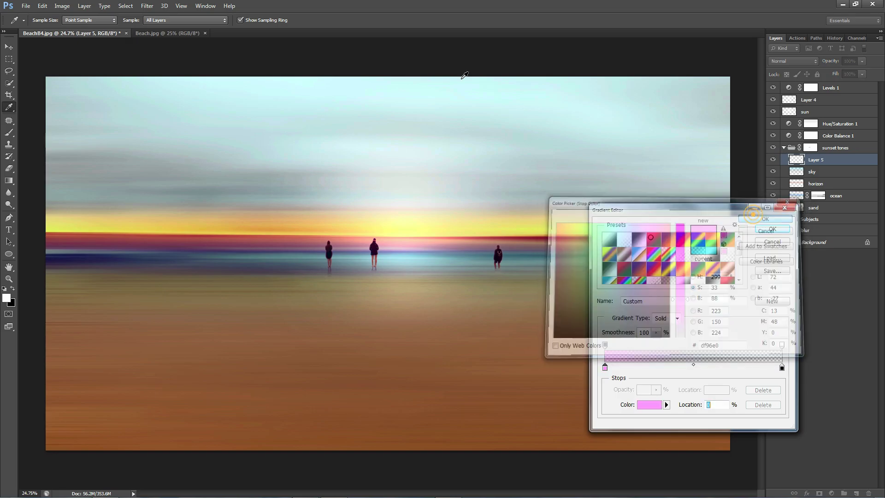
{"action": "left_click", "coordinate": [782, 233]}
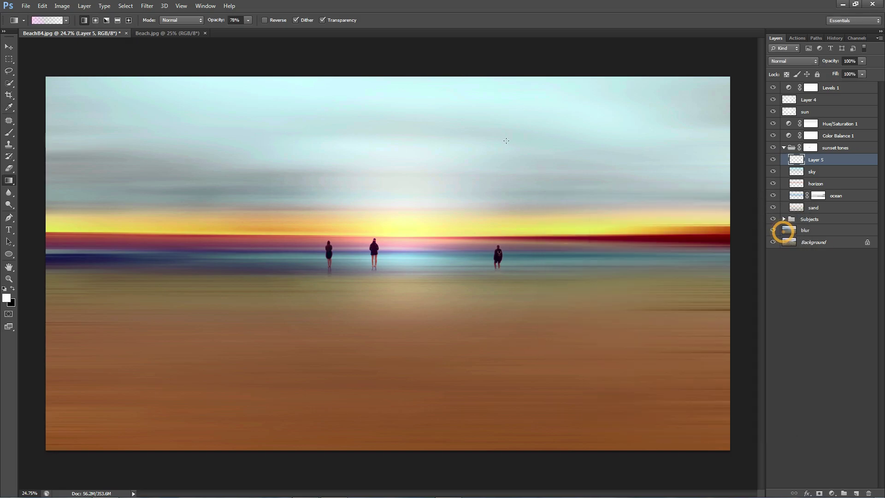
- Draw the pink gradient at 50% opacity down the upper sky and move Layer 5 below sky
{"action": "left_click_drag", "start_coordinate": [403, 66], "coordinate": [401, 221]}
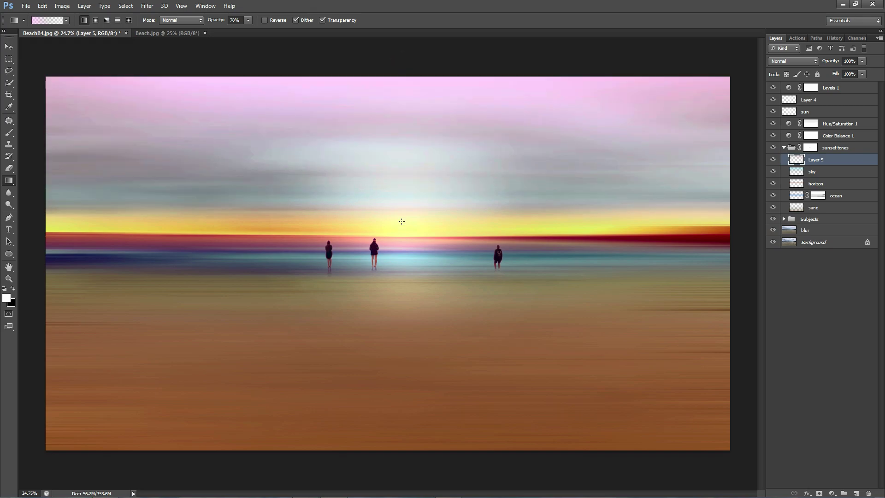
{"action": "key", "text": "ctrl+z"}
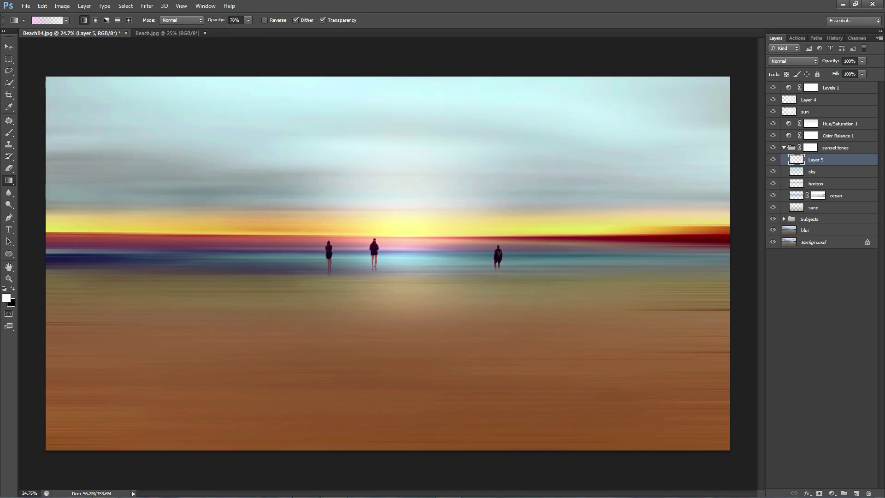
{"action": "left_click", "coordinate": [234, 20]}
{"action": "left_click_drag", "start_coordinate": [390, 72], "coordinate": [392, 227]}
{"action": "left_click_drag", "start_coordinate": [842, 159], "coordinate": [848, 183]}
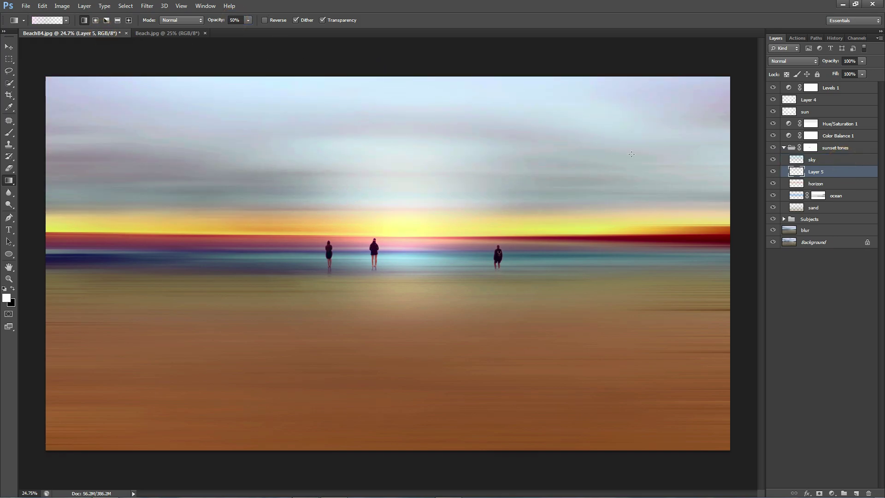
- Duplicate the horizon layer, set the copy to Overlay at 26% opacity, and align it with the horizon
{"action": "left_click", "coordinate": [797, 184]}
{"action": "key", "text": "ctrl+j"}
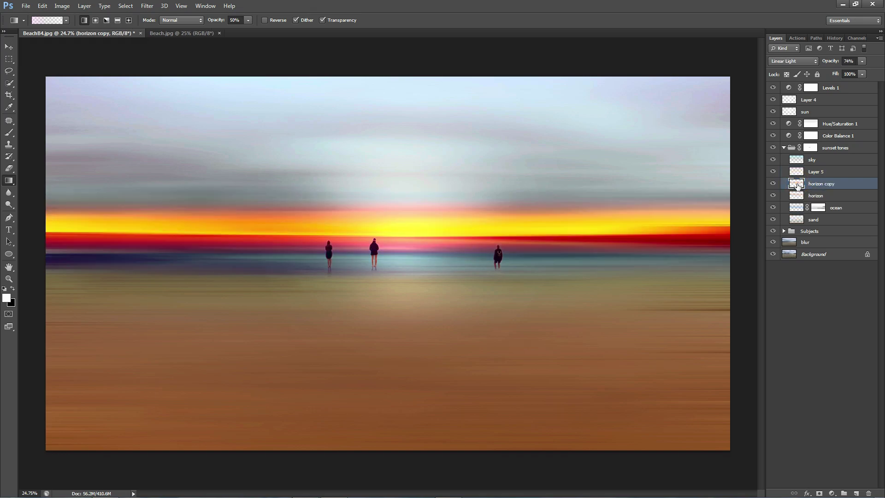
{"action": "left_click", "coordinate": [803, 60]}
{"action": "left_click", "coordinate": [783, 181]}
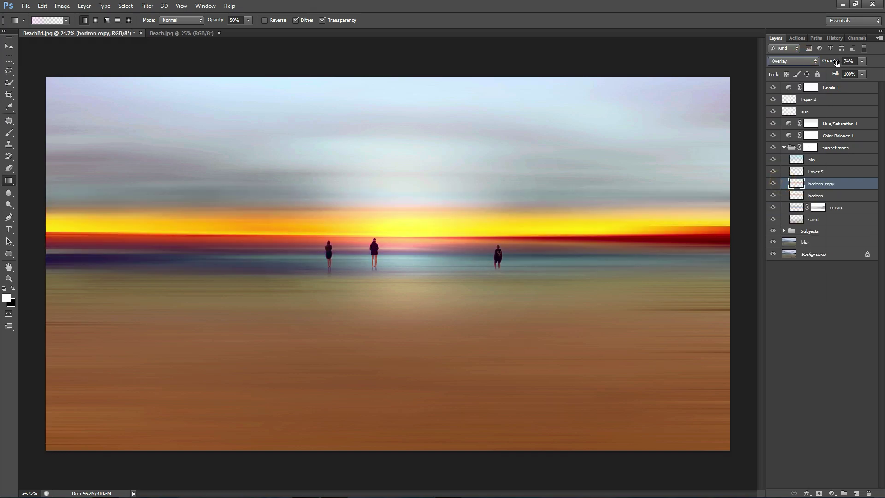
{"action": "left_click_drag", "start_coordinate": [837, 62], "coordinate": [802, 62]}
{"action": "key", "text": "v"}
{"action": "left_click_drag", "start_coordinate": [387, 209], "coordinate": [412, 161]}
{"action": "left_click", "coordinate": [773, 184]}
{"action": "left_click", "coordinate": [773, 184]}
{"action": "left_click_drag", "start_coordinate": [828, 62], "coordinate": [839, 67]}
{"action": "left_click_drag", "start_coordinate": [428, 164], "coordinate": [408, 187]}
- Stretch the horizon copy band taller and wider, then raise its opacity to about 45%
{"action": "key", "text": "ctrl+t"}
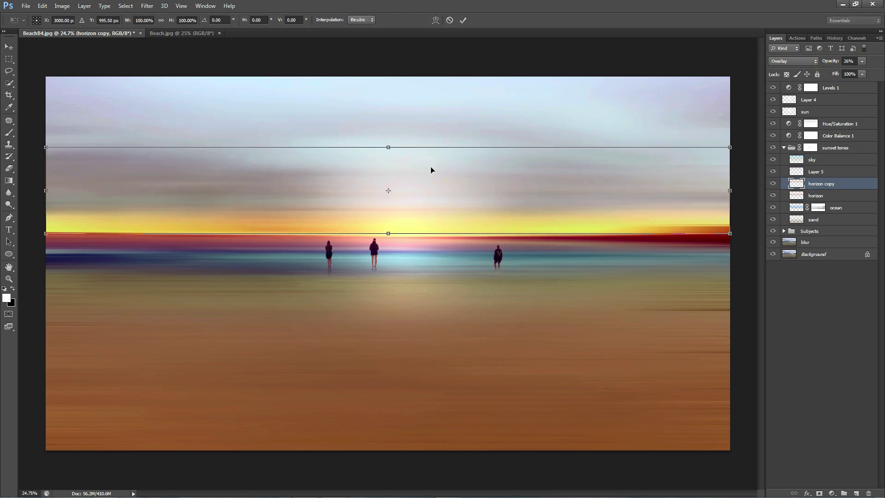
{"action": "left_click_drag", "start_coordinate": [387, 148], "coordinate": [389, 121]}
{"action": "left_click_drag", "start_coordinate": [730, 177], "coordinate": [735, 177]}
{"action": "left_click_drag", "start_coordinate": [46, 177], "coordinate": [40, 177]}
{"action": "left_click_drag", "start_coordinate": [391, 185], "coordinate": [390, 199]}
{"action": "key", "text": "Return"}
{"action": "left_click_drag", "start_coordinate": [831, 61], "coordinate": [836, 62]}
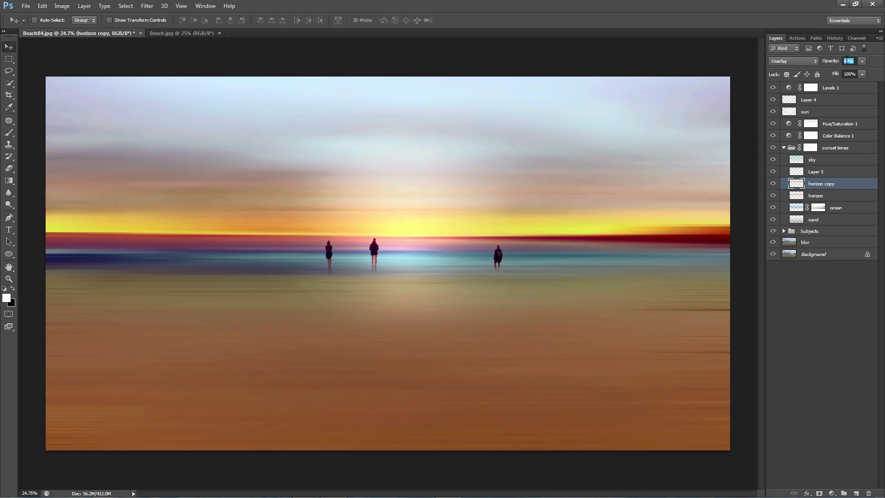
- Duplicate it as horizon copy 2, stretch it upward, and set Hard Light at 23% opacity
{"action": "left_click", "coordinate": [818, 185]}
{"action": "key", "text": "ctrl+j"}
{"action": "left_click_drag", "start_coordinate": [428, 195], "coordinate": [428, 115]}
{"action": "key", "text": "ctrl+t"}
{"action": "left_click_drag", "start_coordinate": [387, 56], "coordinate": [389, 28]}
{"action": "key", "text": "Return"}
{"action": "left_click_drag", "start_coordinate": [481, 120], "coordinate": [474, 159]}
{"action": "left_click", "coordinate": [792, 61]}
{"action": "left_click", "coordinate": [791, 191]}
{"action": "key", "text": "Up"}
{"action": "key", "text": "Up"}
{"action": "left_click_drag", "start_coordinate": [833, 62], "coordinate": [820, 62]}
- Switch horizon copy to Pin Light and toggle a horizon layer to compare
{"action": "left_click", "coordinate": [820, 195]}
{"action": "left_click", "coordinate": [802, 61]}
{"action": "left_click", "coordinate": [791, 218]}
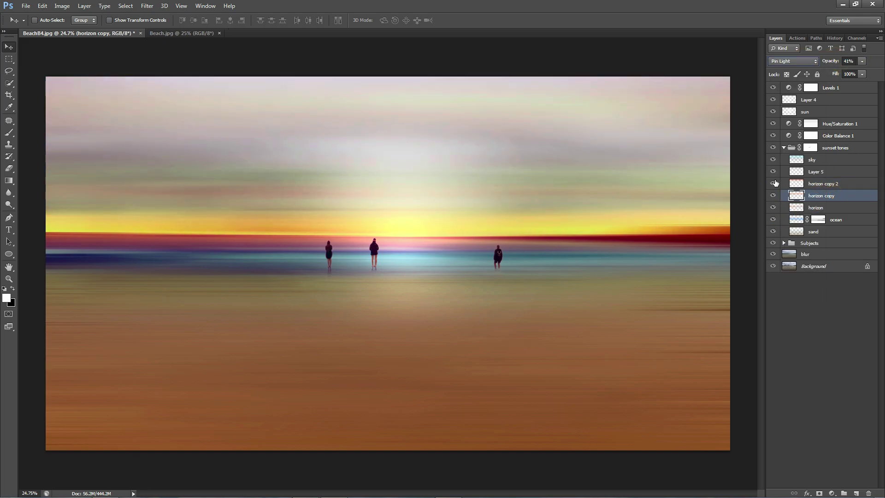
{"action": "left_click", "coordinate": [775, 183]}
{"action": "left_click", "coordinate": [775, 183]}
{"action": "left_click", "coordinate": [774, 171]}
- Keep the sky layer on Pin Light and pull its bottom edge upward
{"action": "left_click", "coordinate": [773, 171]}
{"action": "left_click", "coordinate": [772, 160]}
{"action": "left_click", "coordinate": [842, 162]}
{"action": "scroll", "coordinate": [805, 61], "scroll_direction": "up", "scroll_amount": 1}
{"action": "scroll", "coordinate": [805, 61], "scroll_direction": "down", "scroll_amount": 1}
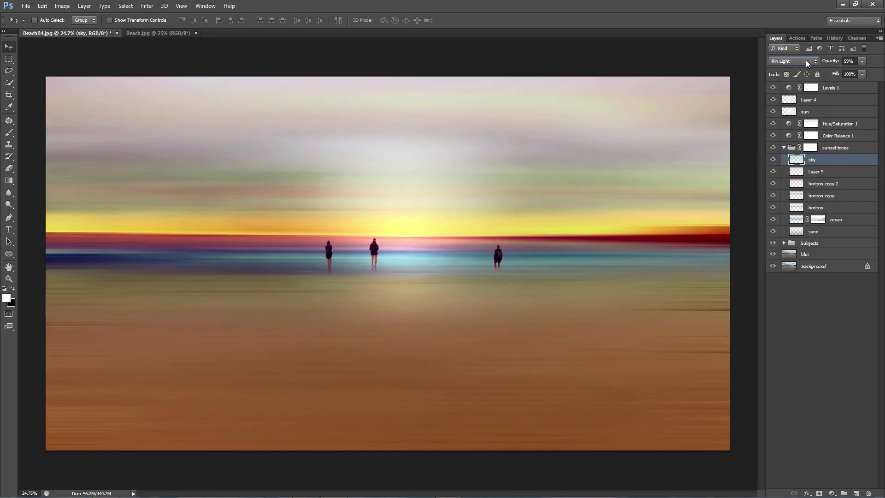
{"action": "key", "text": "ctrl+t"}
{"action": "left_click_drag", "start_coordinate": [390, 406], "coordinate": [396, 284]}
{"action": "key", "text": "Return"}
- Adjust the ocean layer's bottom edge, duplicate it below itself, shifted down at 50% opacity
{"action": "left_click", "coordinate": [796, 223]}
{"action": "key", "text": "ctrl+t"}
{"action": "mouse_move", "coordinate": [389, 349]}
{"action": "left_mouse_down"}
{"action": "mouse_move", "coordinate": [390, 427]}
{"action": "mouse_move", "coordinate": [397, 357]}
{"action": "left_mouse_up"}
{"action": "key", "text": "Return"}
{"action": "key", "text": "ctrl+j"}
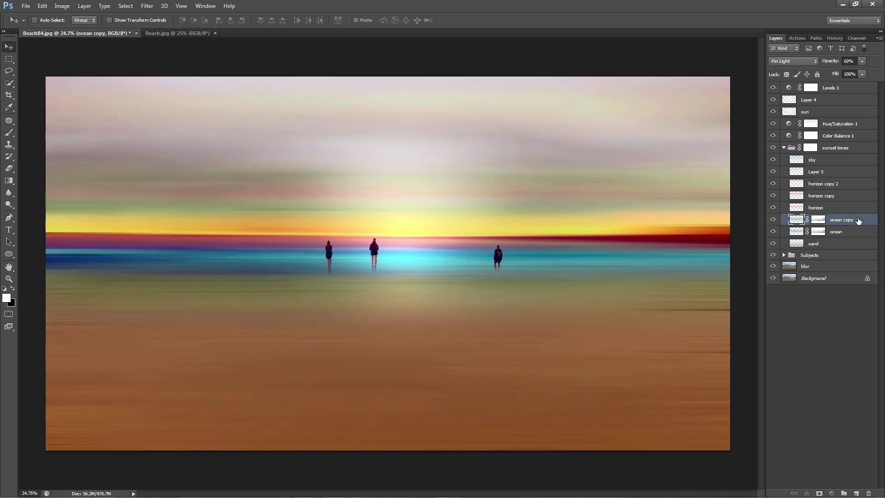
{"action": "left_click_drag", "start_coordinate": [858, 221], "coordinate": [857, 237]}
{"action": "left_click_drag", "start_coordinate": [434, 267], "coordinate": [440, 289]}
{"action": "left_click_drag", "start_coordinate": [832, 62], "coordinate": [828, 61]}
- Stretch the ocean copy taller and wider, reposition it, and set its opacity to 47%
{"action": "key", "text": "ctrl+t"}
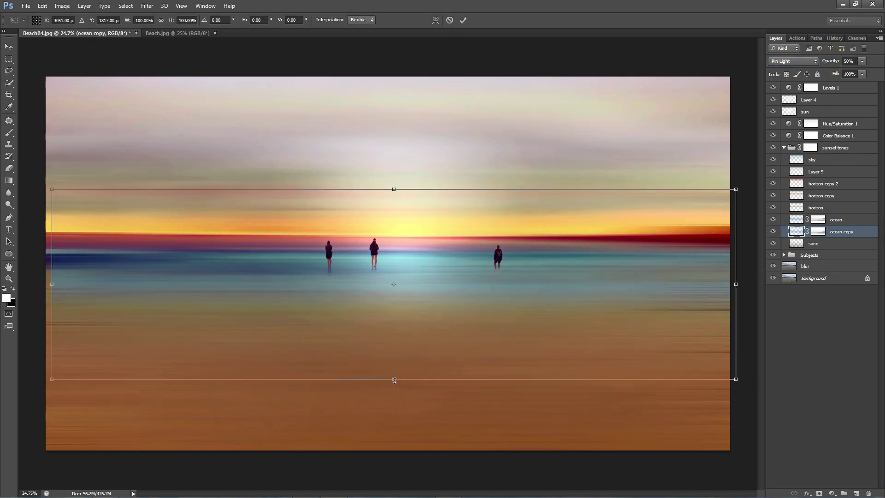
{"action": "left_click_drag", "start_coordinate": [394, 380], "coordinate": [395, 466]}
{"action": "left_click_drag", "start_coordinate": [447, 332], "coordinate": [441, 289]}
{"action": "left_click_drag", "start_coordinate": [731, 147], "coordinate": [740, 146]}
{"action": "left_click_drag", "start_coordinate": [267, 309], "coordinate": [264, 308]}
{"action": "mouse_move", "coordinate": [483, 294]}
{"action": "left_mouse_down"}
{"action": "mouse_move", "coordinate": [481, 302]}
{"action": "mouse_move", "coordinate": [482, 294]}
{"action": "left_mouse_up"}
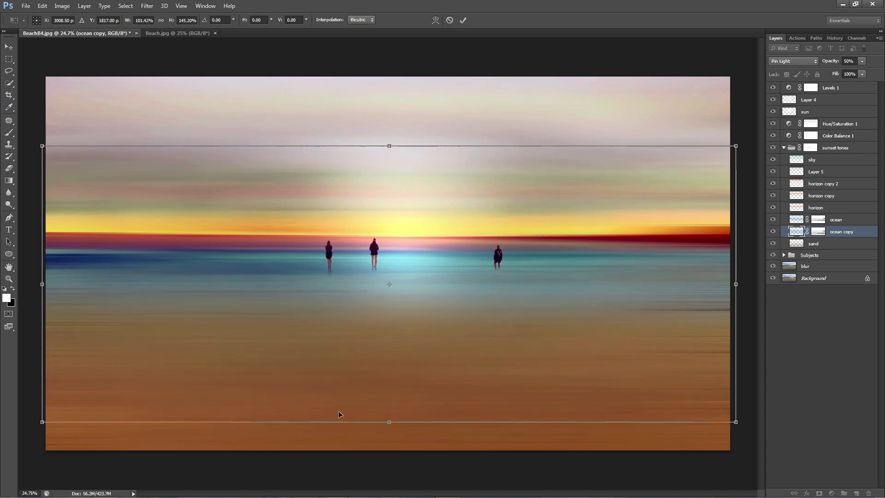
{"action": "left_click_drag", "start_coordinate": [389, 422], "coordinate": [395, 494]}
{"action": "left_click_drag", "start_coordinate": [422, 316], "coordinate": [426, 280]}
{"action": "key", "text": "Return"}
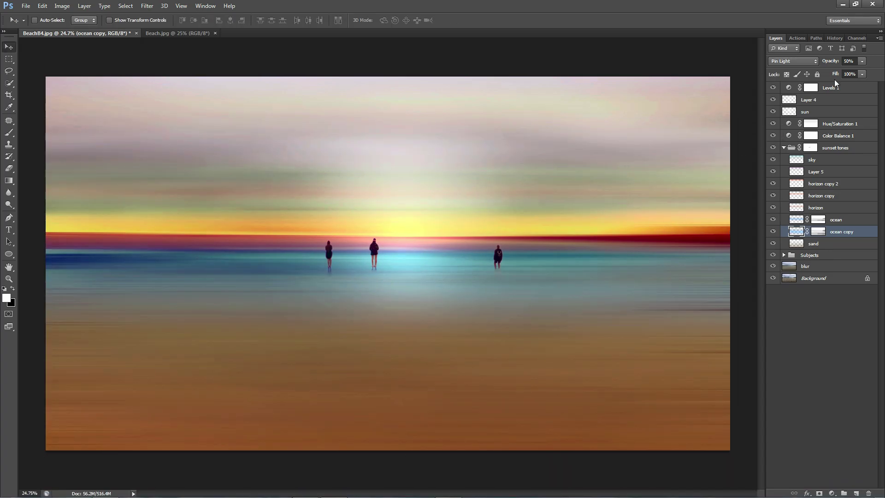
{"action": "key", "text": "4"}
{"action": "key", "text": "3"}
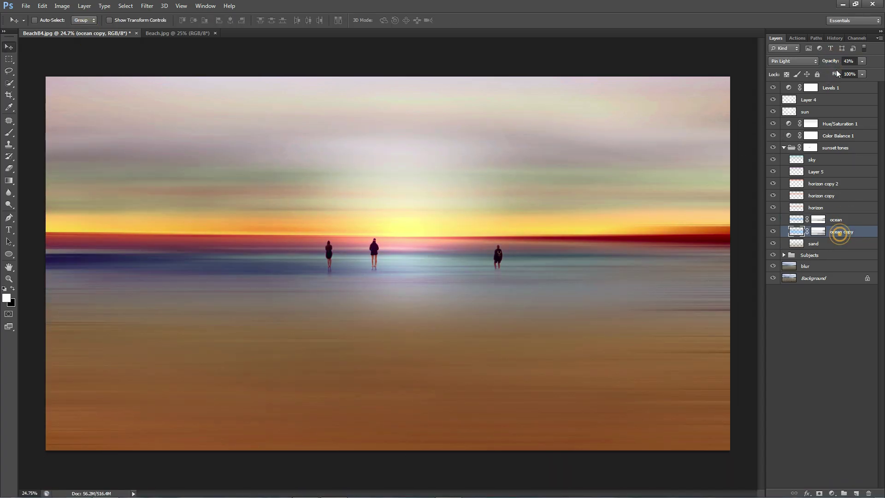
{"action": "left_click_drag", "start_coordinate": [835, 61], "coordinate": [837, 60]}
- Add a new Layer 6 beneath the sand layer and choose its gradient colour
{"action": "left_click", "coordinate": [832, 244]}
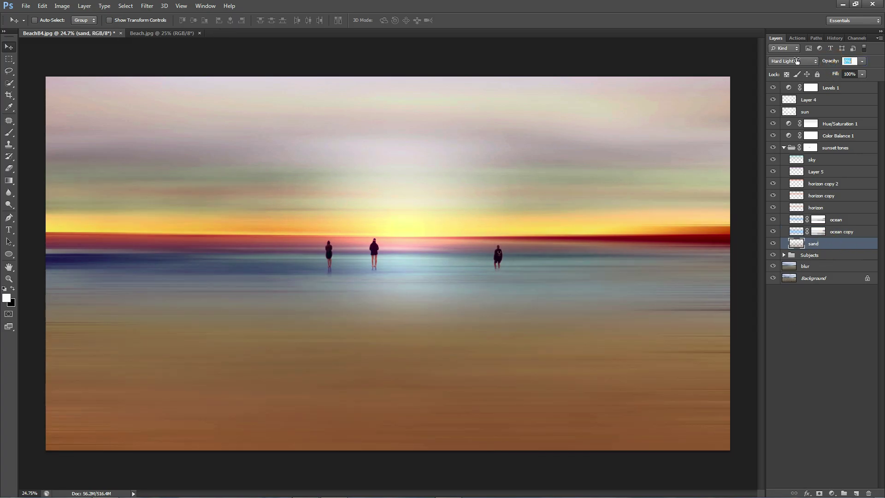
{"action": "left_click", "coordinate": [856, 492]}
{"action": "left_click_drag", "start_coordinate": [850, 251], "coordinate": [849, 261]}
{"action": "key", "text": "i"}
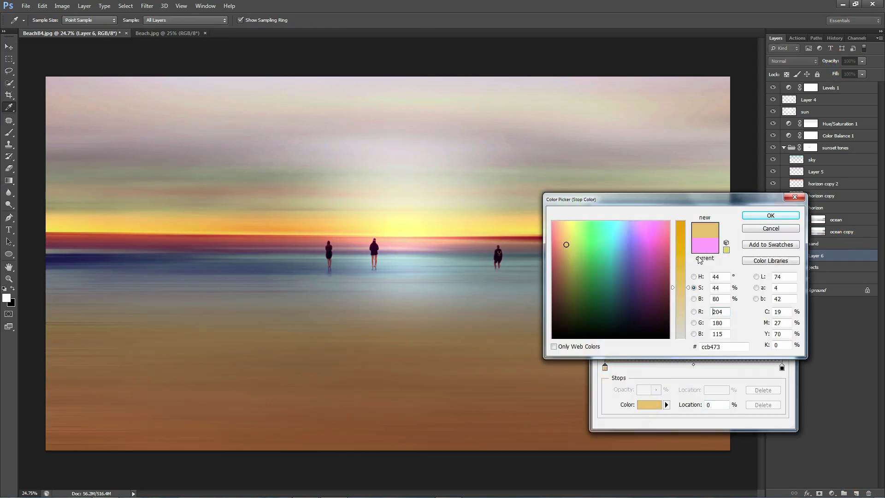
{"action": "key", "text": "Return"}
{"action": "key", "text": "Return"}
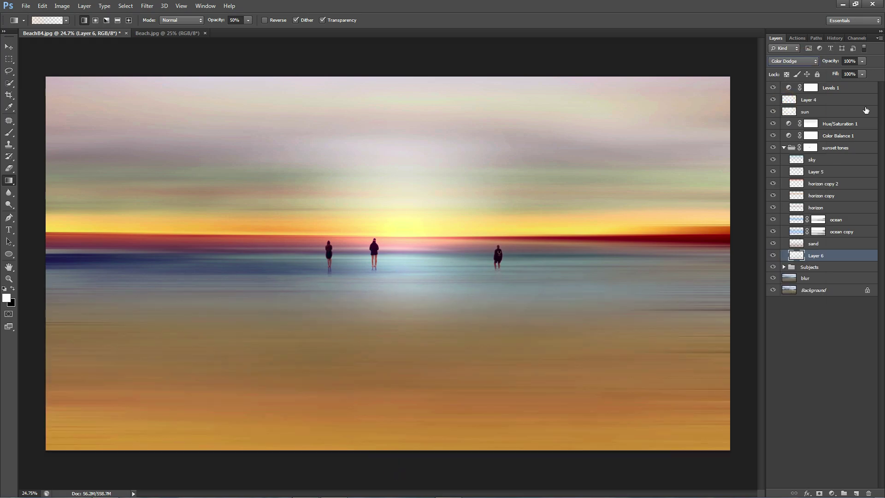
- Move horizon copy 2 down and stretch it up toward the top of the image
{"action": "left_click", "coordinate": [815, 195]}
{"action": "left_click", "coordinate": [773, 207]}
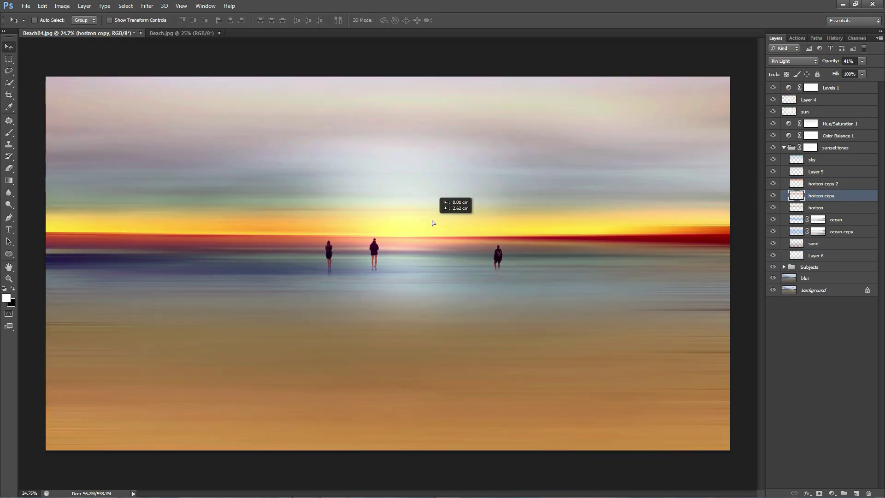
{"action": "left_click", "coordinate": [802, 187]}
{"action": "left_click_drag", "start_coordinate": [474, 122], "coordinate": [473, 206]}
{"action": "key", "text": "ctrl+t"}
{"action": "left_click_drag", "start_coordinate": [382, 99], "coordinate": [389, 40]}
{"action": "key", "text": "Return"}
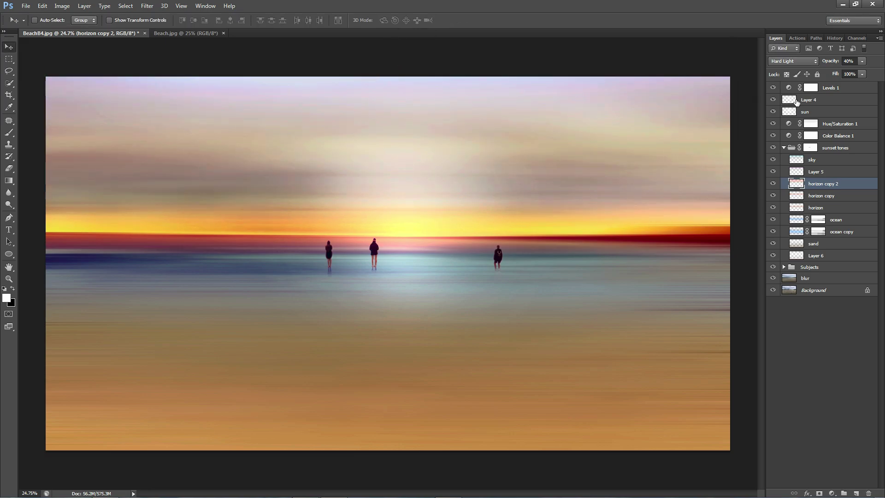
{"action": "left_click", "coordinate": [832, 88]}
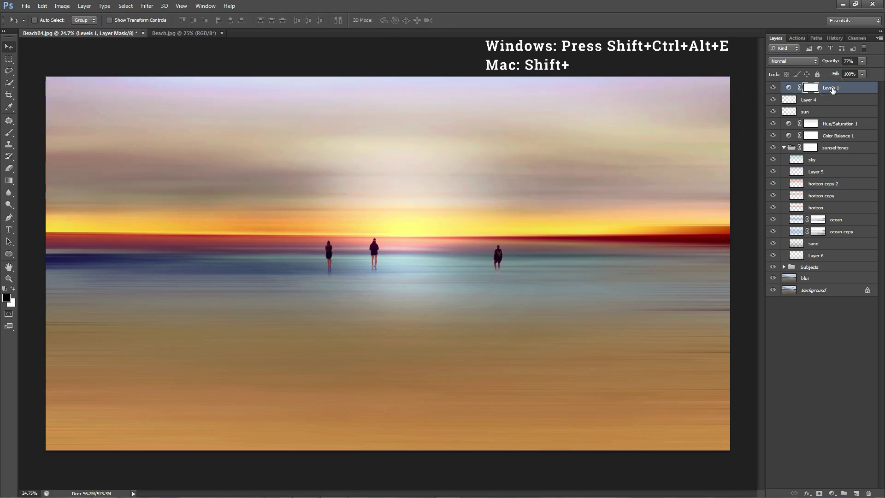
- Stamp all visible layers into Layer 7 and apply Unsharp Mask at 4.9-pixel radius, threshold 4
{"action": "key", "text": "ctrl+alt+shift+e"}
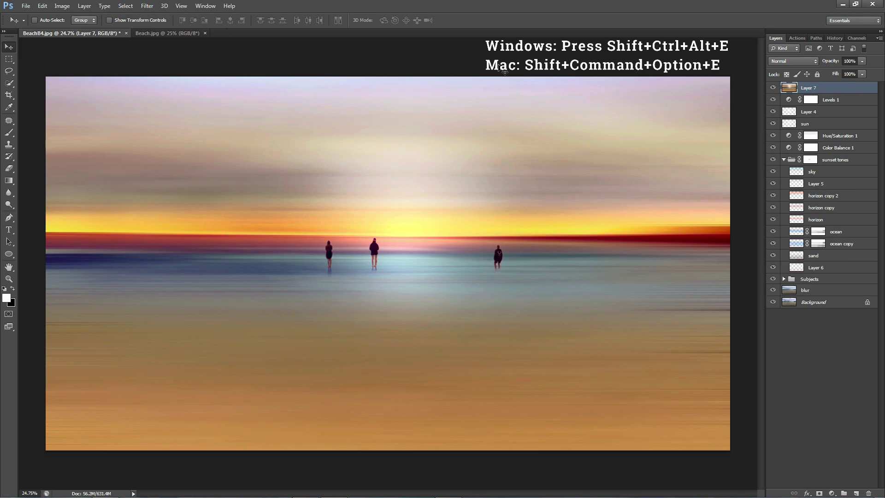
{"action": "left_click", "coordinate": [146, 6]}
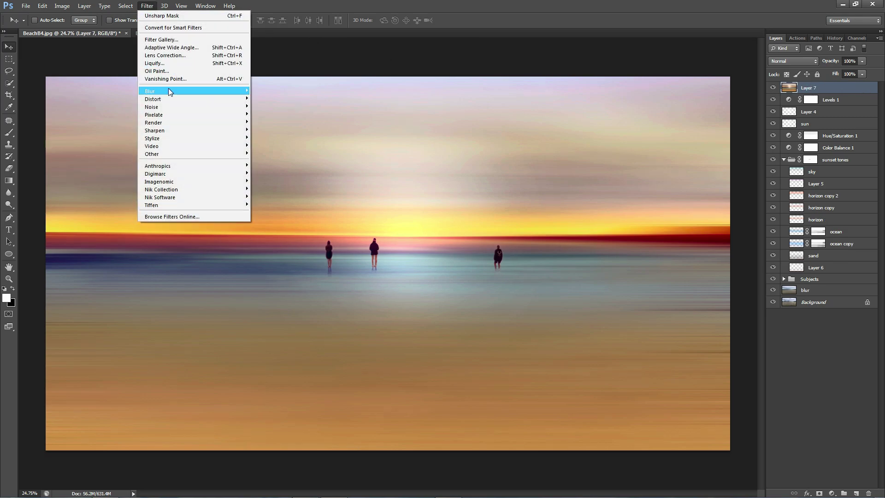
{"action": "mouse_move", "coordinate": [165, 125]}
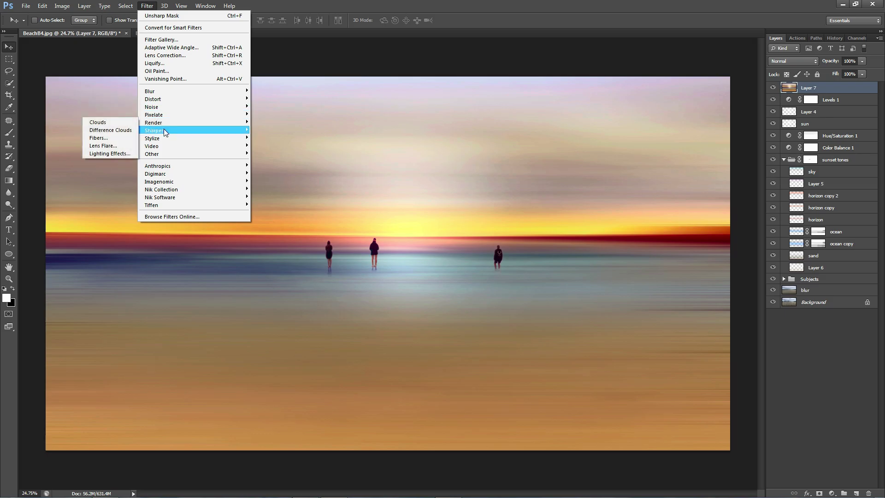
{"action": "left_click", "coordinate": [113, 162]}
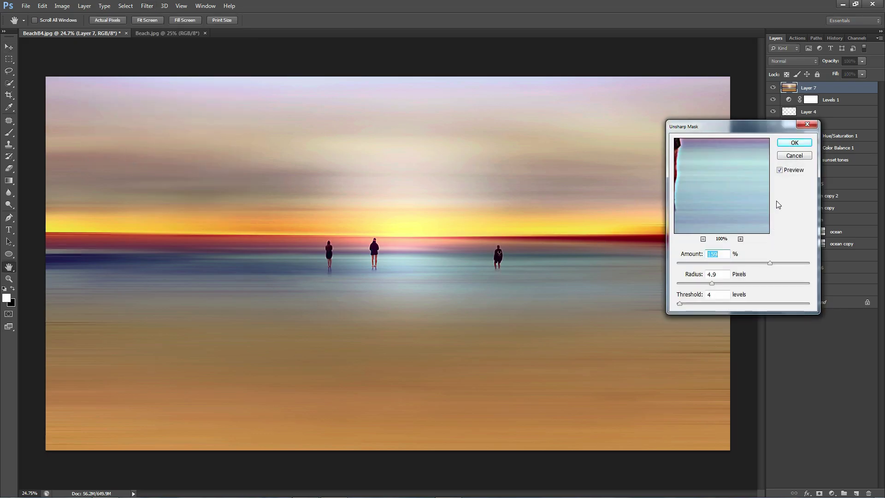
{"action": "left_click", "coordinate": [786, 144]}
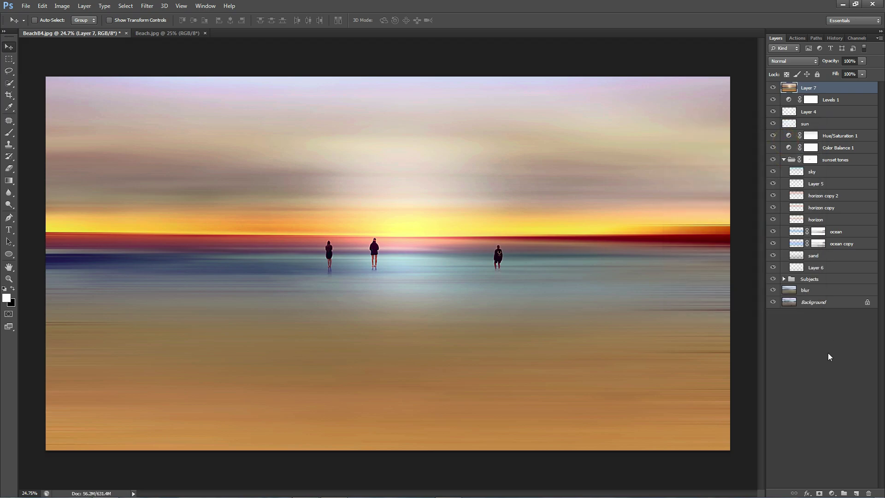
- Add a Brightness/Contrast adjustment with brightness 23 and contrast 36, then toggle it to compare
{"action": "left_click", "coordinate": [831, 493]}
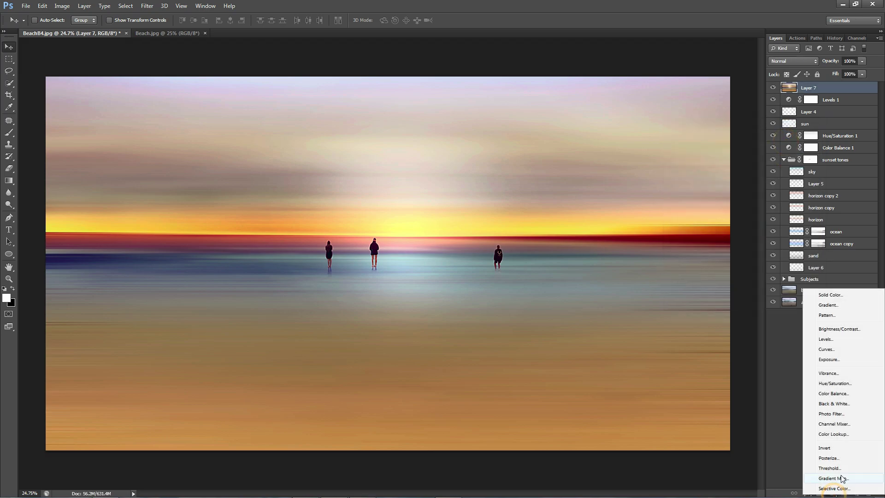
{"action": "left_click", "coordinate": [845, 331]}
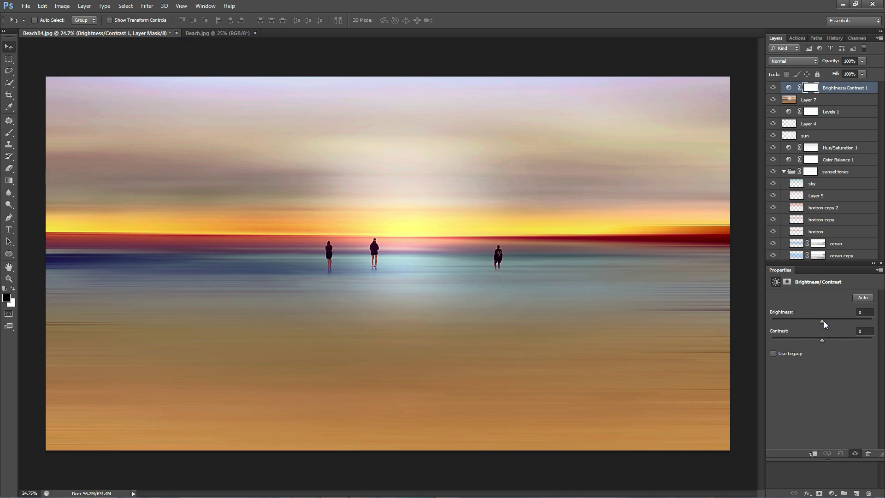
{"action": "left_click_drag", "start_coordinate": [823, 321], "coordinate": [844, 346]}
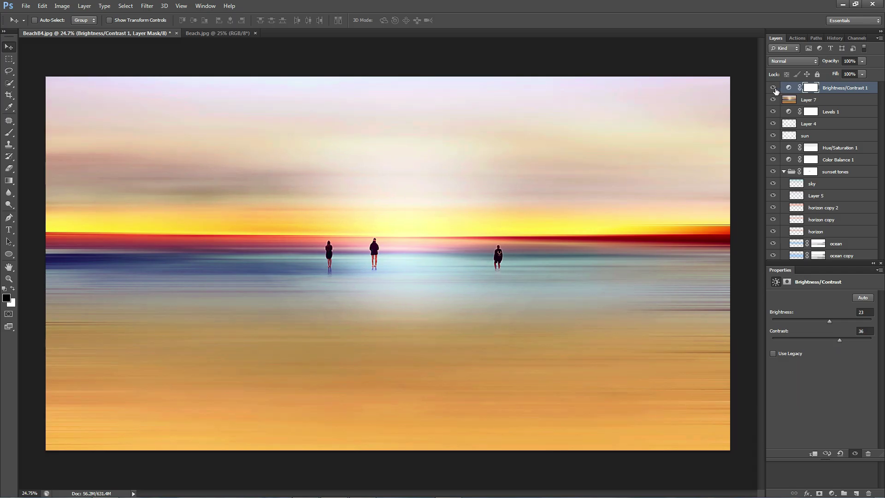
{"action": "left_click", "coordinate": [881, 263]}
{"action": "left_click", "coordinate": [773, 88]}
{"action": "left_click", "coordinate": [773, 89]}
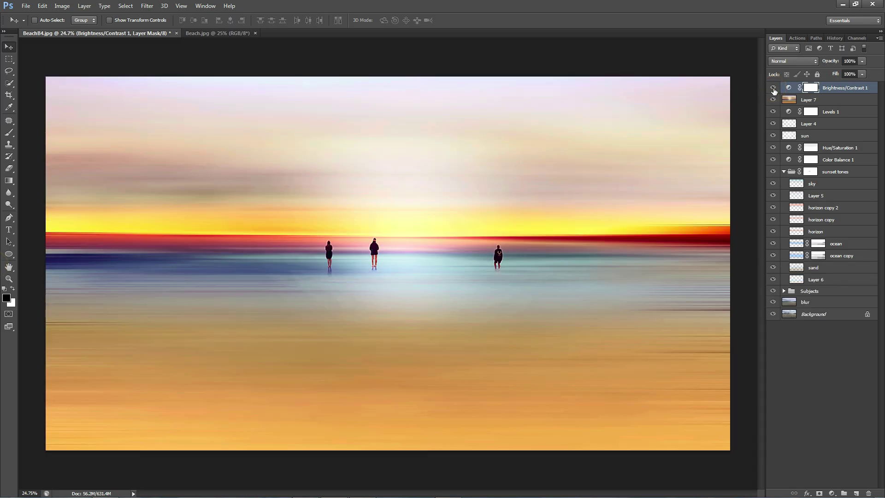
- Deselect all layers and Alt-click the Background eye to hide all other layers
{"action": "left_click", "coordinate": [835, 411]}
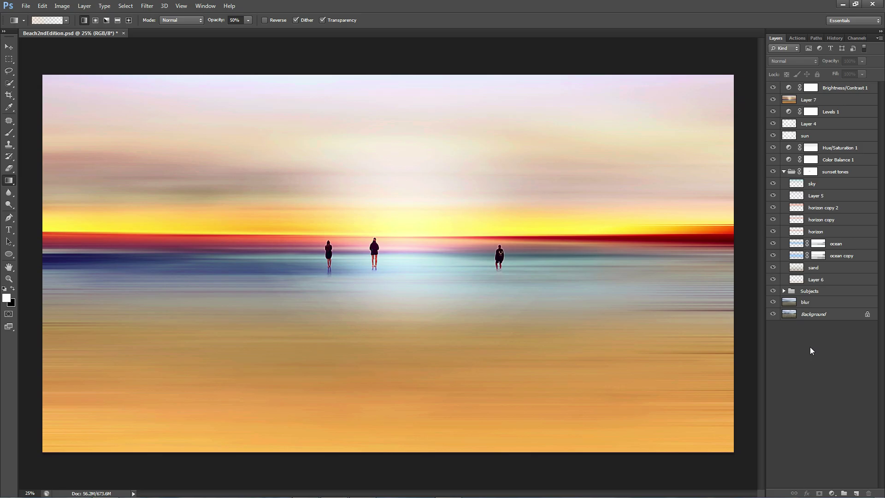
{"action": "left_click", "coordinate": [773, 314], "text": "alt"}
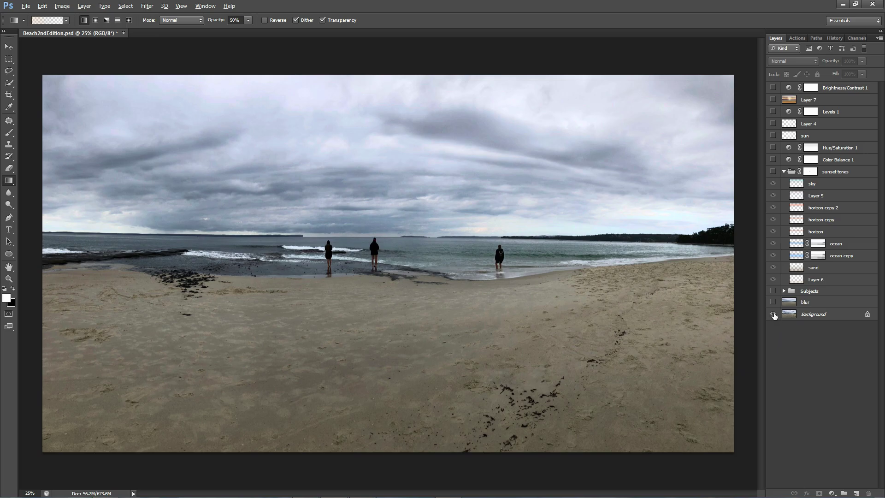
- Show all beach panorama layers again with an Alt-click on the Background eye, then open Girls.psd
{"action": "left_click", "coordinate": [772, 314], "text": "alt"}
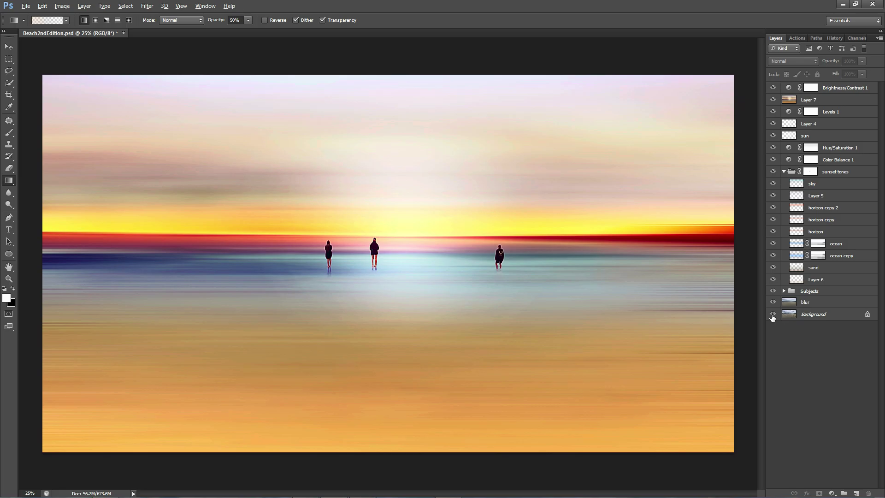
{"action": "key", "text": "alt"}
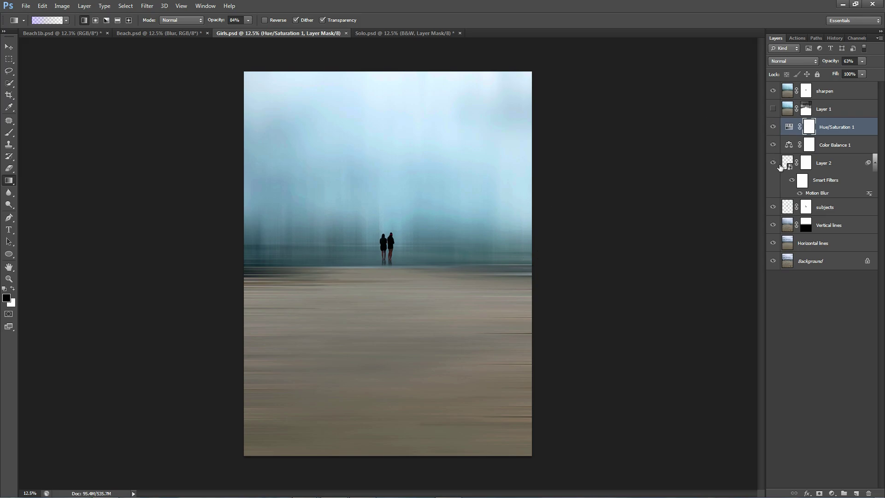
- Compare Background alone, then hide sharpen, Hue/Saturation 1, Color Balance 1, Layer 2, subjects and Vertical lines layers
{"action": "left_click", "coordinate": [773, 261]}
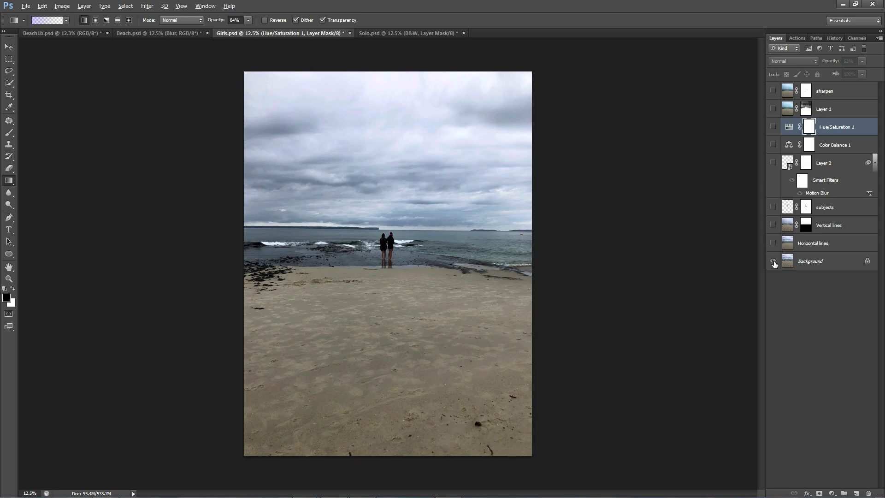
{"action": "left_click", "coordinate": [773, 262], "text": "alt"}
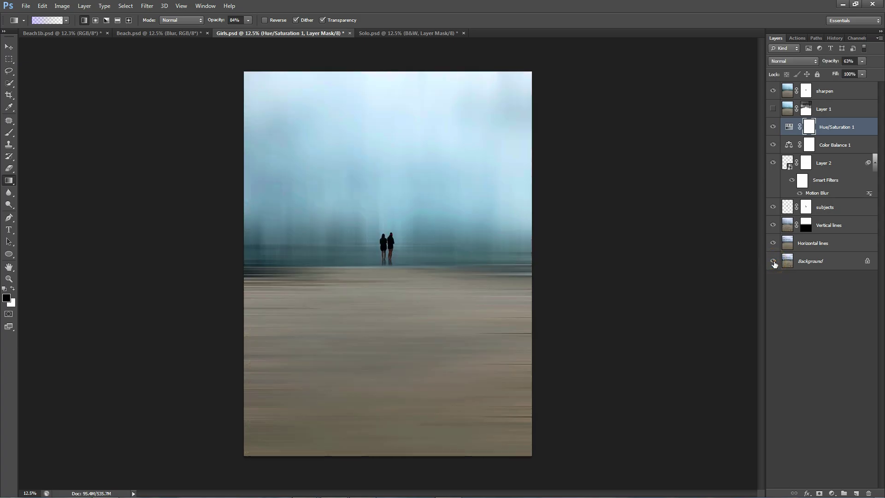
{"action": "left_click", "coordinate": [774, 91]}
{"action": "left_click", "coordinate": [772, 127]}
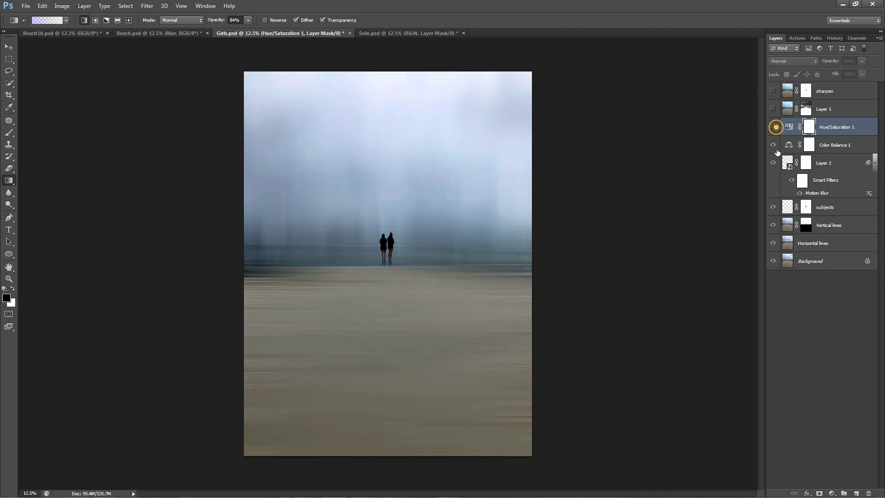
{"action": "left_click", "coordinate": [774, 146]}
{"action": "left_click", "coordinate": [774, 162]}
{"action": "left_click", "coordinate": [772, 207]}
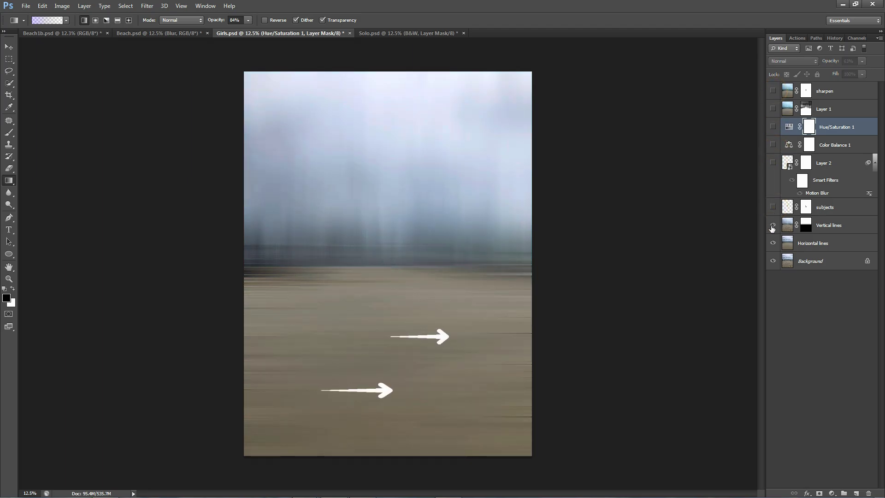
{"action": "left_click", "coordinate": [772, 225]}
- Toggle the Horizontal lines blur to compare, then turn the Vertical lines blur back on
{"action": "key", "text": "v"}
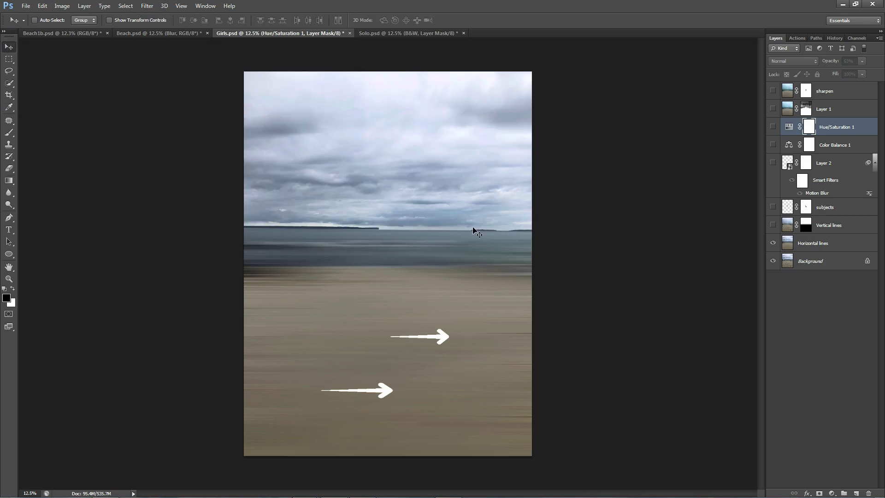
{"action": "left_click", "coordinate": [773, 243]}
{"action": "left_click", "coordinate": [773, 243]}
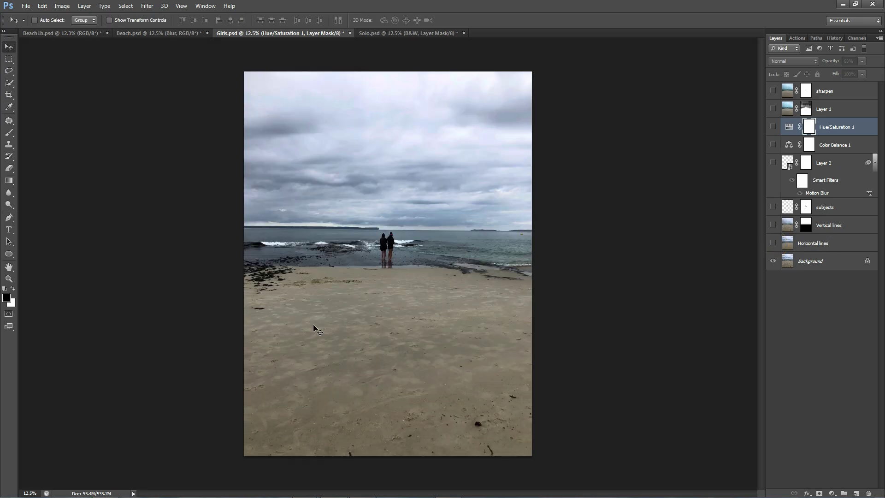
{"action": "left_click", "coordinate": [772, 243]}
{"action": "left_click", "coordinate": [772, 243]}
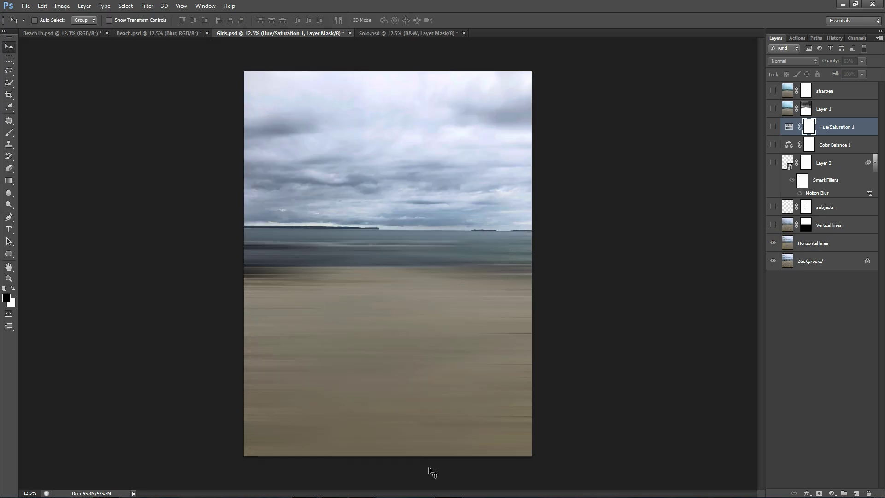
{"action": "left_click", "coordinate": [772, 225]}
{"action": "left_click", "coordinate": [346, 126]}
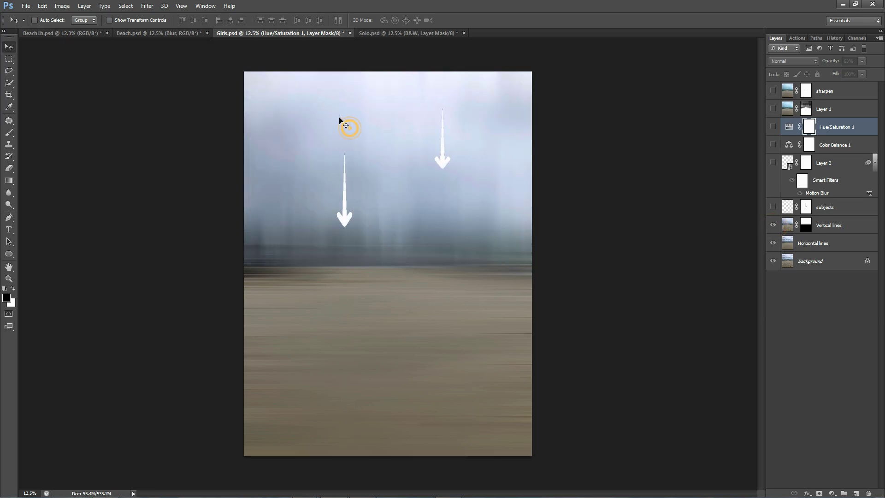
- Restore the girls, Layer 2, Color Balance 1, Hue/Saturation 1, Layer 1 and sharpen layers, then view Solo.psd
{"action": "left_click", "coordinate": [773, 208]}
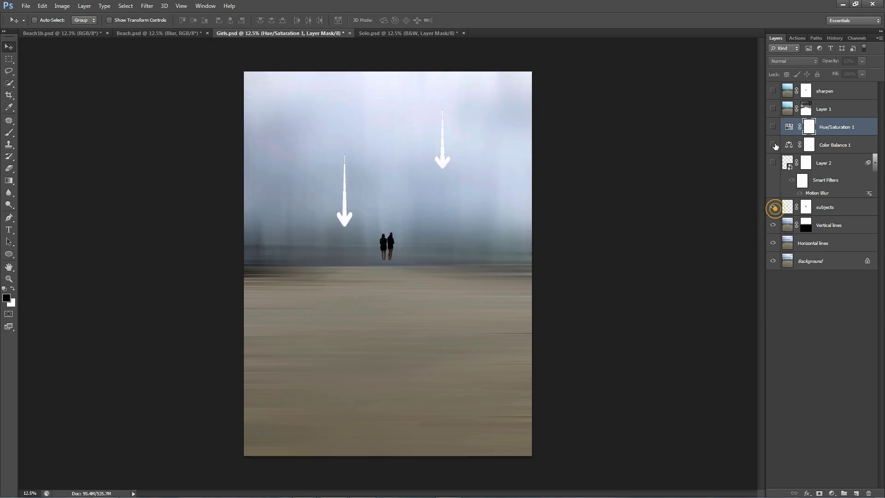
{"action": "left_click", "coordinate": [774, 162]}
{"action": "left_click", "coordinate": [773, 145]}
{"action": "left_click", "coordinate": [773, 127]}
{"action": "left_click", "coordinate": [773, 109]}
{"action": "left_click", "coordinate": [774, 90]}
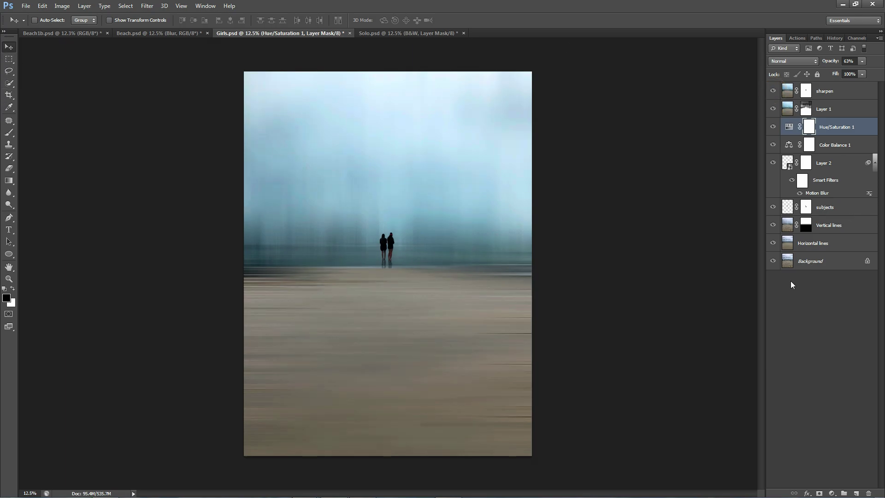
{"action": "left_click", "coordinate": [367, 33]}
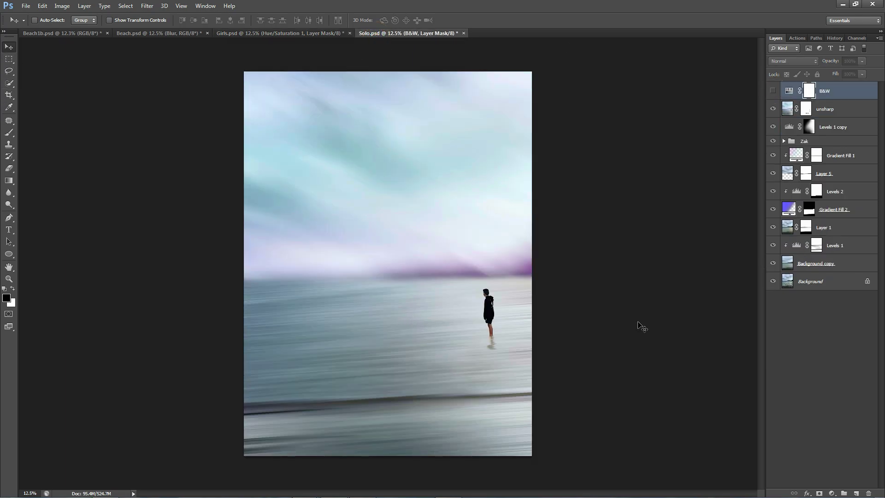
- Isolate Background, then show Background copy, Levels 1 through Layer 5, and Gradient Fill 1, comparing Layer 5
{"action": "left_click", "coordinate": [773, 281], "text": "alt"}
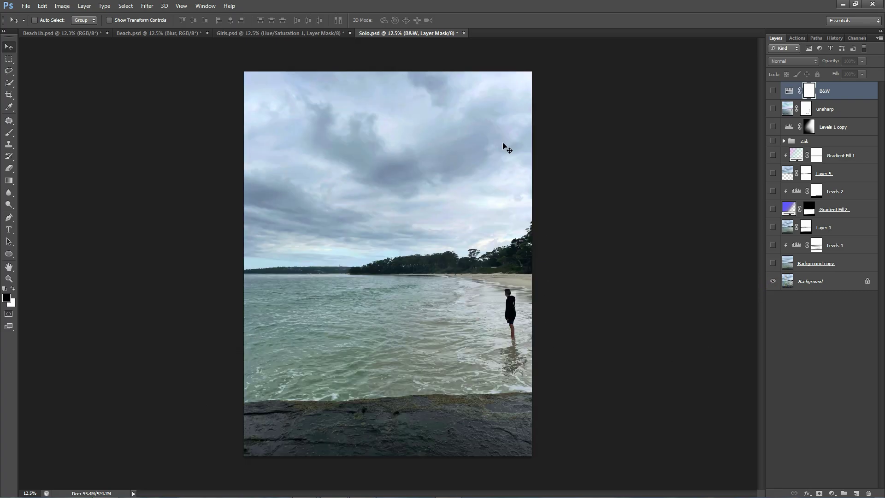
{"action": "left_click", "coordinate": [773, 263]}
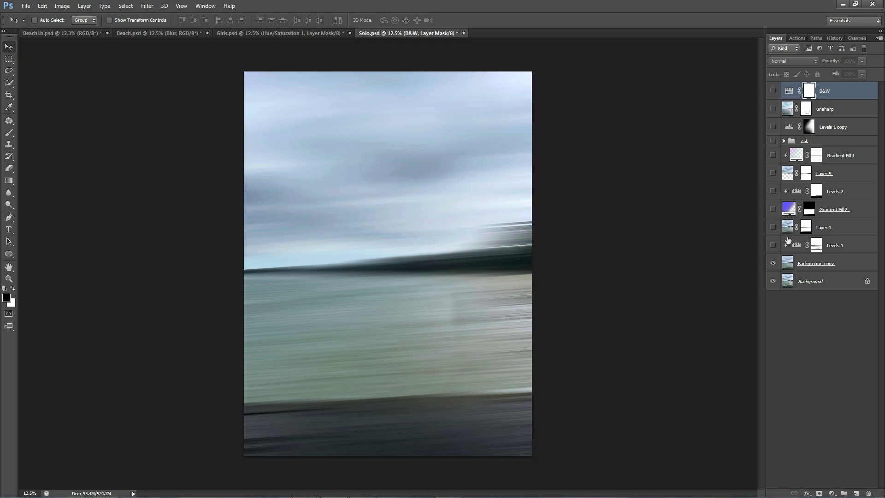
{"action": "left_click_drag", "start_coordinate": [773, 245], "coordinate": [775, 180]}
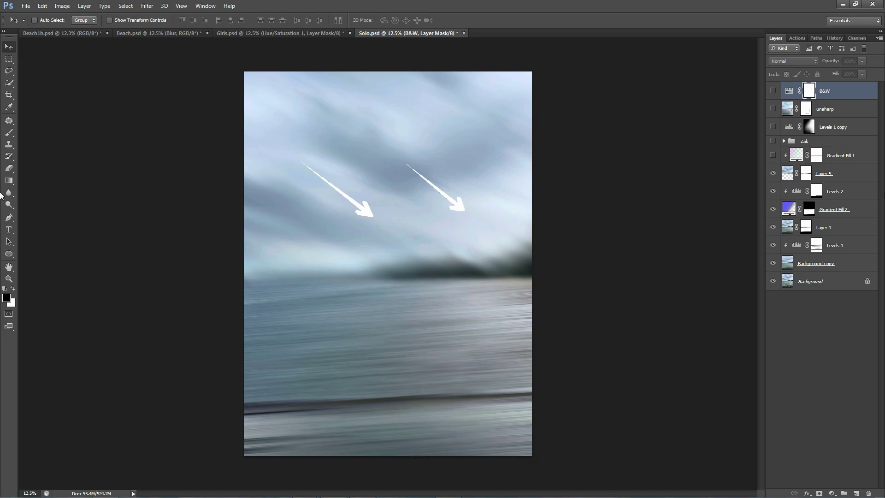
{"action": "left_click", "coordinate": [773, 156]}
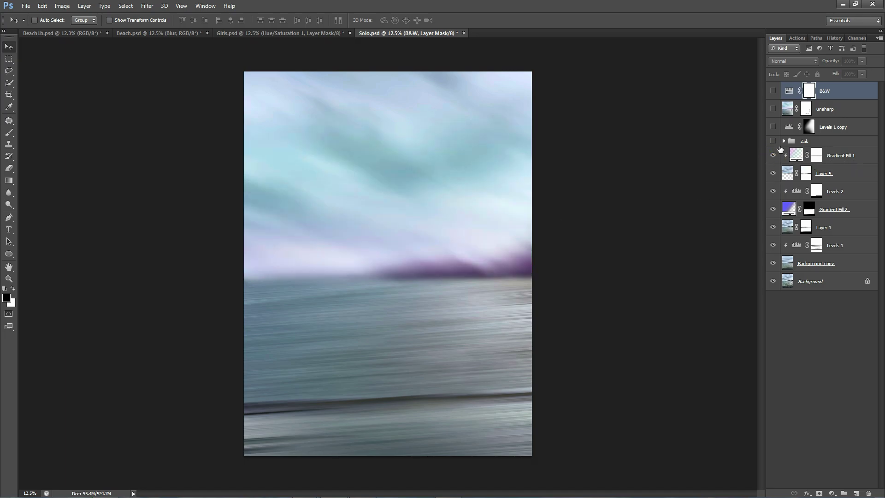
{"action": "left_click", "coordinate": [773, 173]}
{"action": "left_click", "coordinate": [772, 173]}
- Show the Zak group and toggle its figure (Layer 2) and reflection (Layer 6) to compare
{"action": "left_click", "coordinate": [773, 141]}
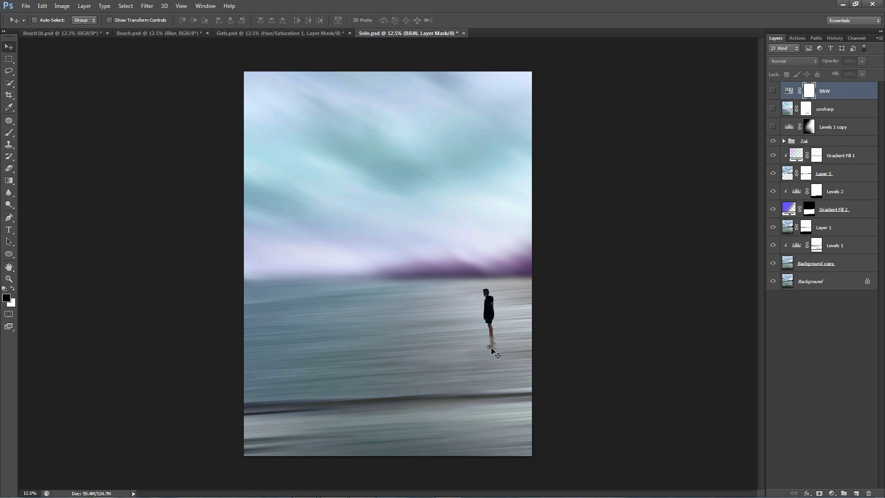
{"action": "left_click", "coordinate": [783, 141]}
{"action": "left_click", "coordinate": [772, 174]}
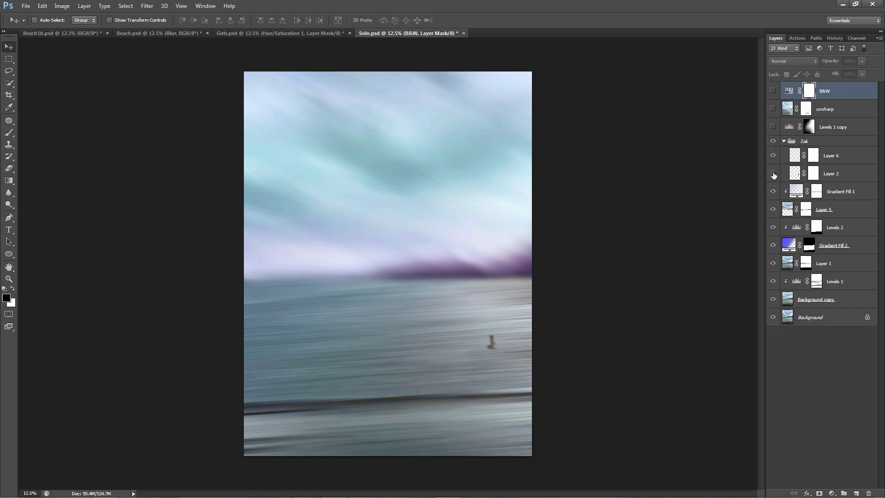
{"action": "left_click", "coordinate": [773, 173]}
{"action": "left_click", "coordinate": [772, 155]}
{"action": "left_click", "coordinate": [774, 156]}
{"action": "left_click", "coordinate": [783, 141]}
- Turn on Levels 1 copy, the sharpening layer and the B&W layer, toggling B&W to compare
{"action": "left_click", "coordinate": [772, 126]}
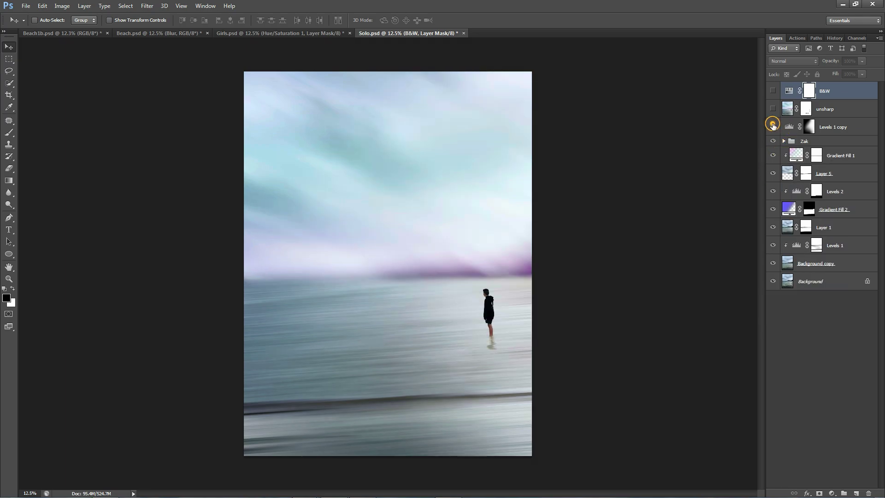
{"action": "left_click", "coordinate": [774, 108]}
{"action": "left_click", "coordinate": [773, 91]}
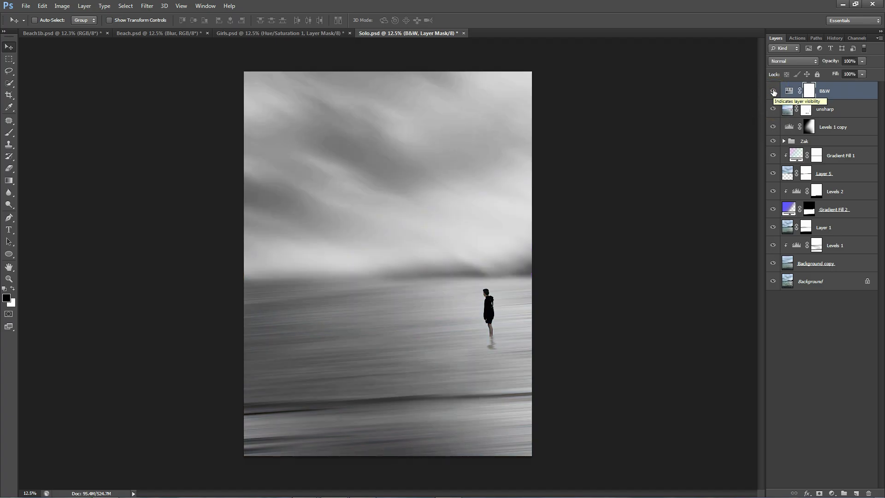
{"action": "left_click", "coordinate": [773, 91]}
{"action": "left_click", "coordinate": [773, 91]}
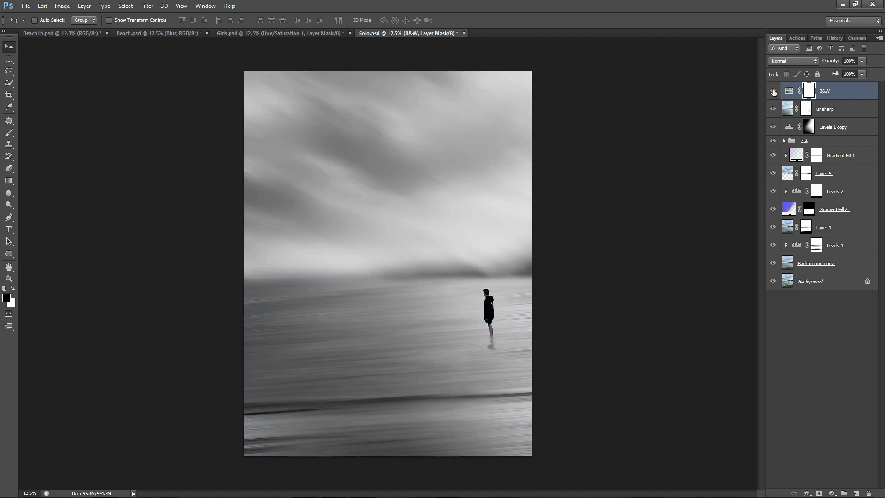